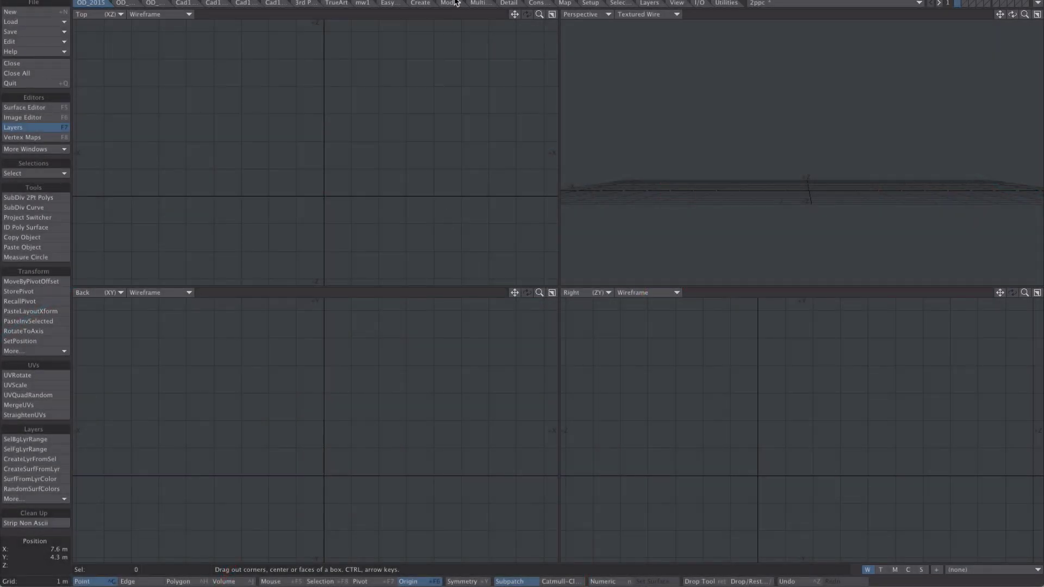
- Draw a flat 5.3 m by 5.1 m box with four horizontal segments in the Back viewport
key("shift+x")
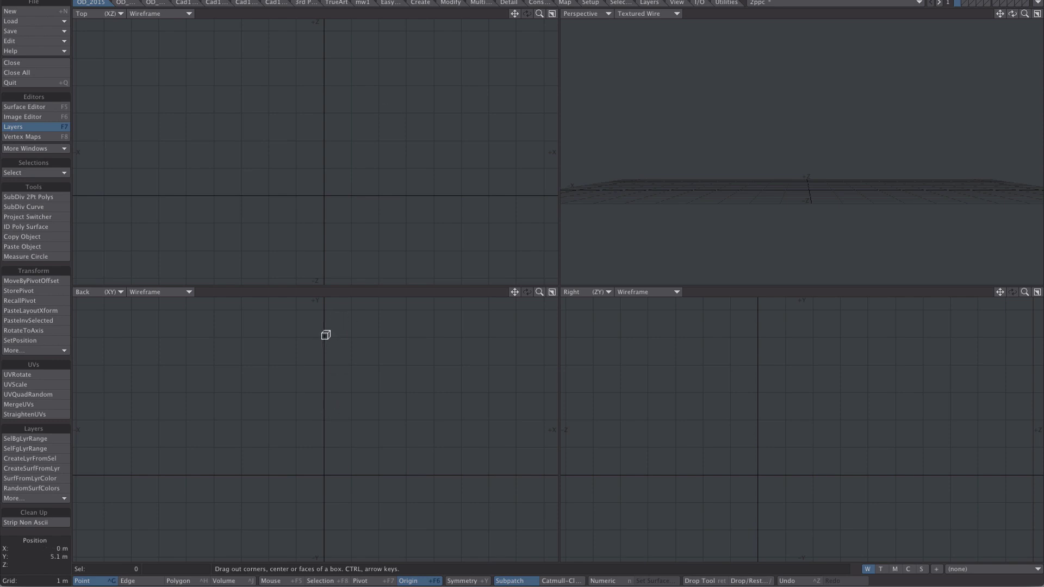
left_click_drag(324, 335, 471, 474)
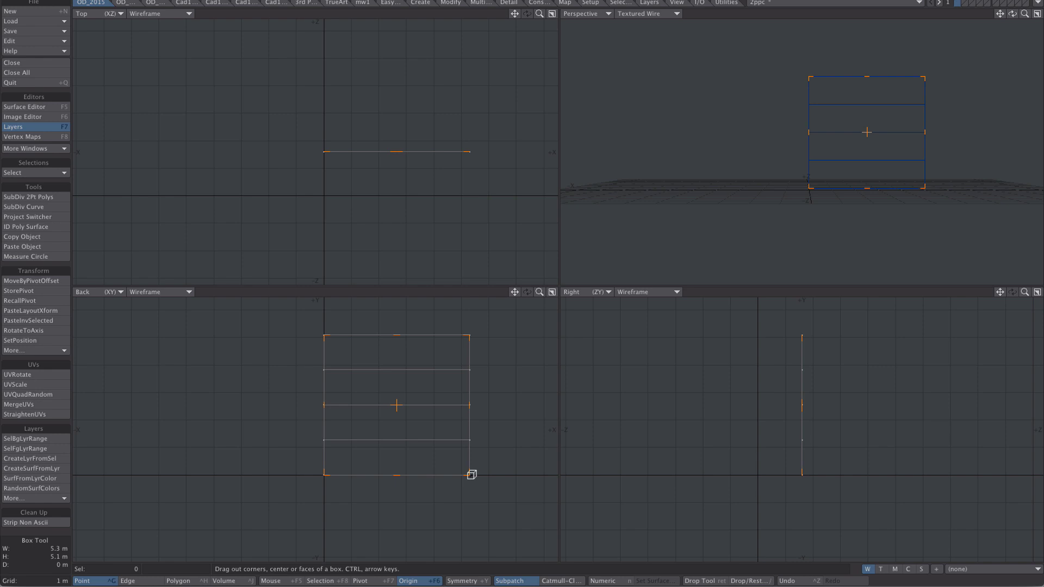
- Collapse the box into a zero-width vertical line and rest it on the ground plane
key("ctrl+z")
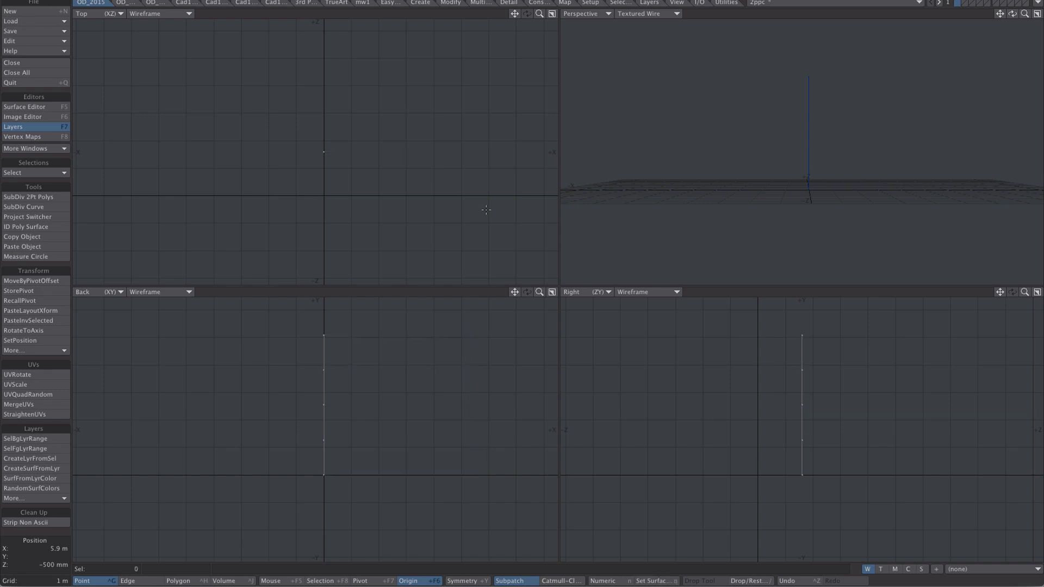
key("slash")
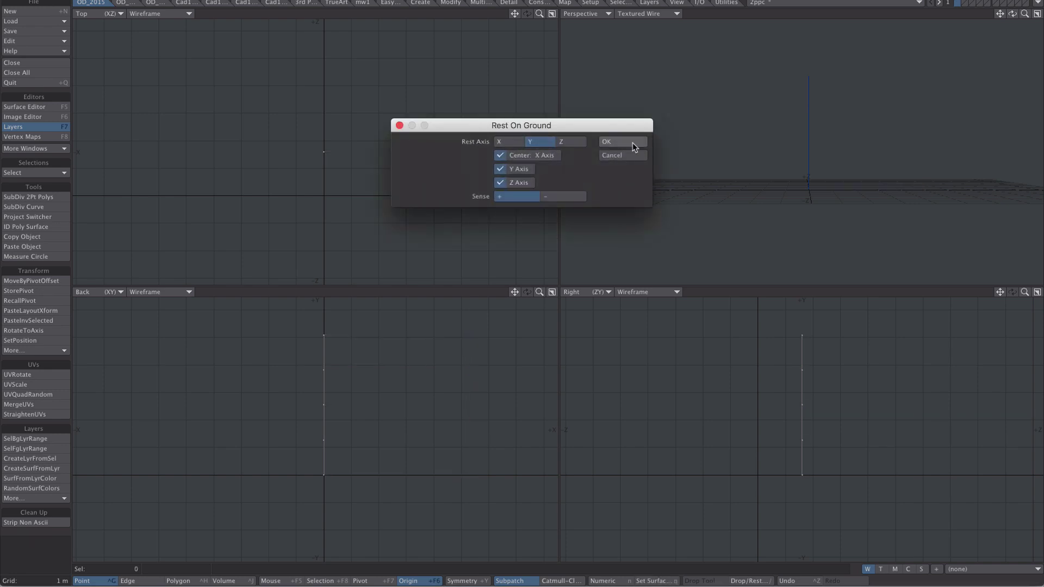
left_click(632, 142)
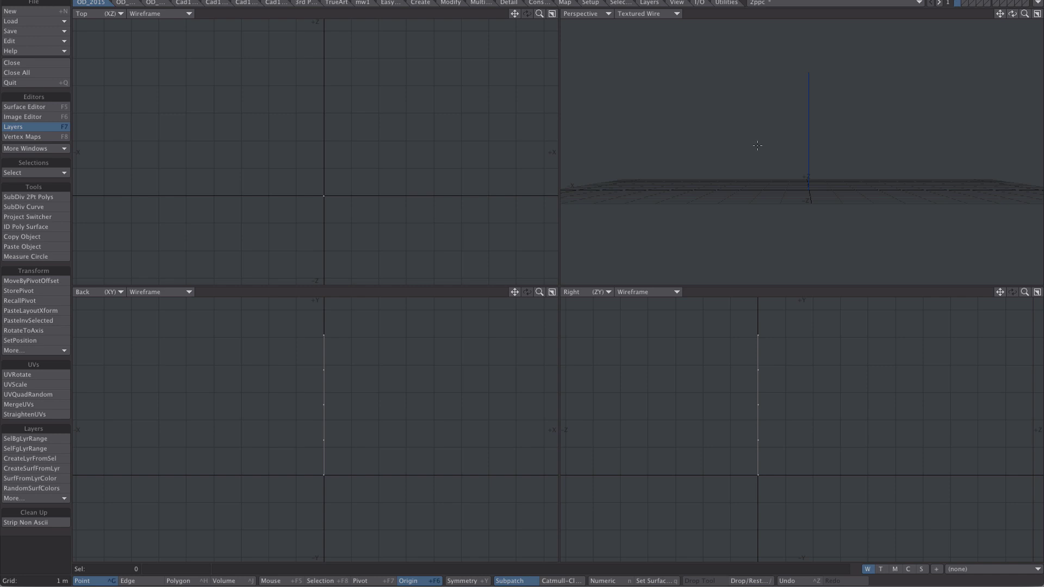
left_click(1036, 14)
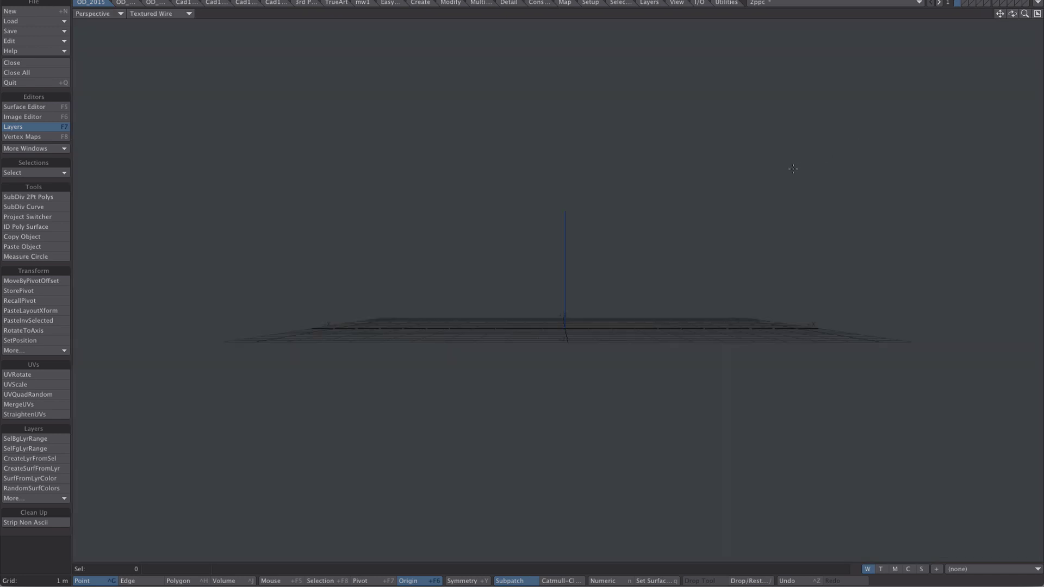
left_click_drag(793, 169, 827, 268, "alt")
- Send the object to Layout and activate FiberFX on the 2ppc object
key("F12")
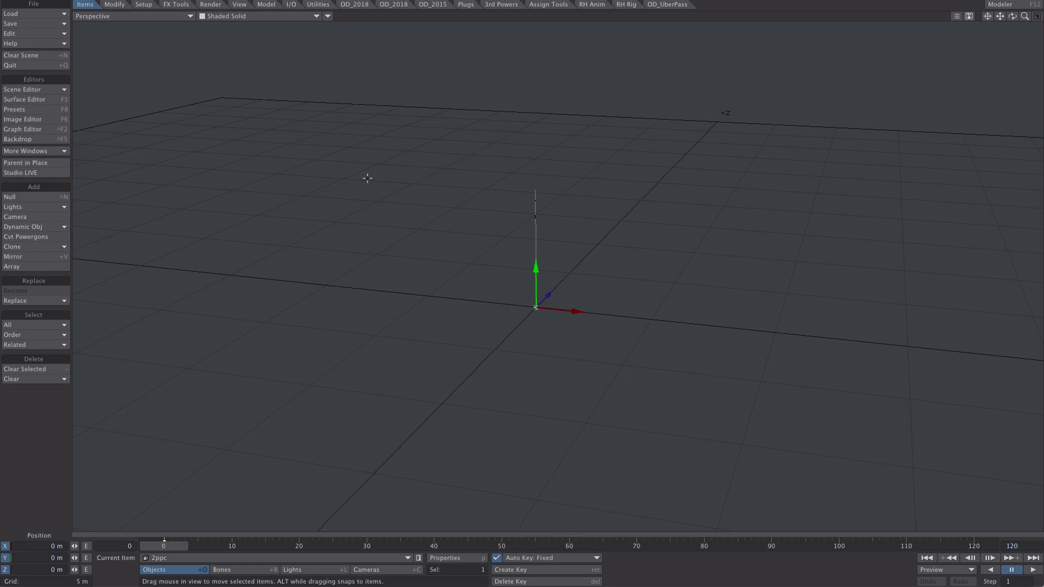
left_click(176, 5)
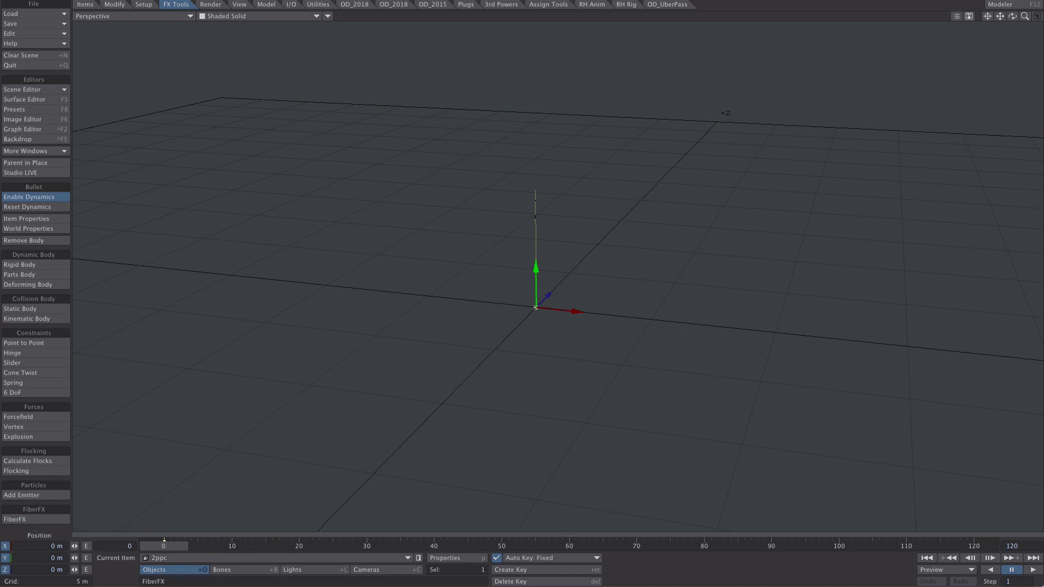
left_click(15, 520)
left_click(710, 240)
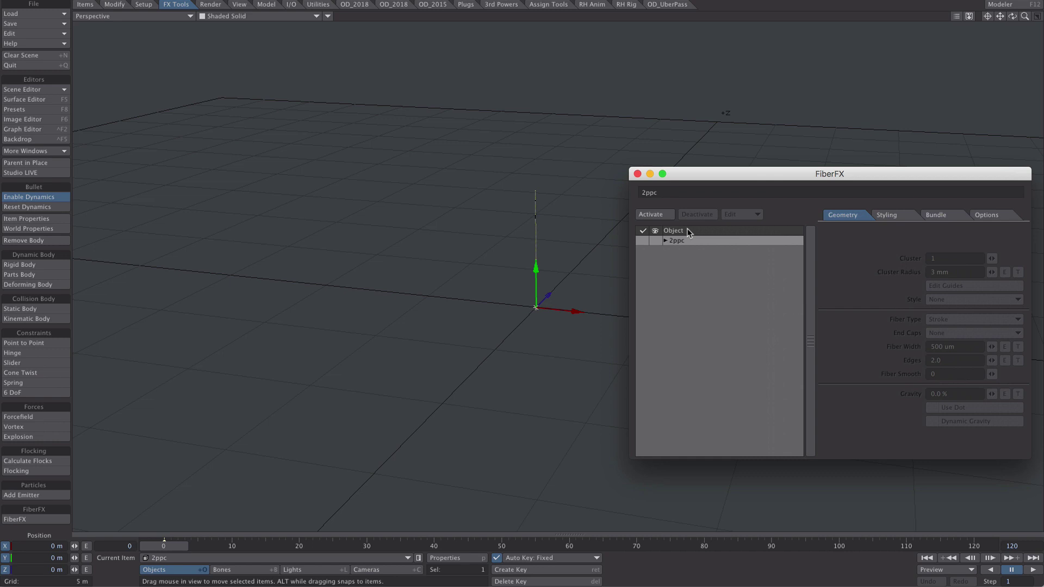
left_click(656, 214)
left_click(655, 241)
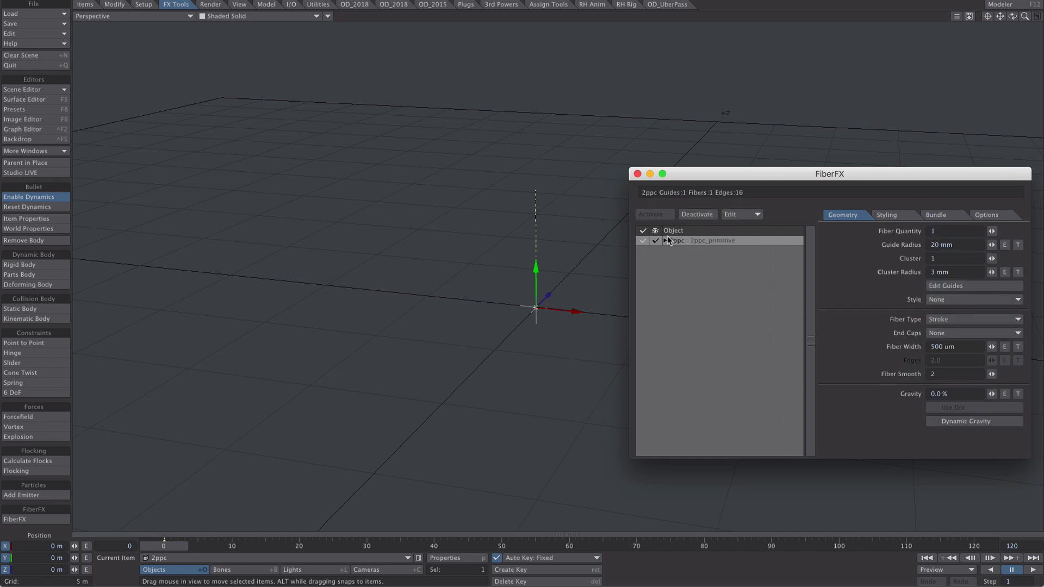
left_click_drag(457, 291, 413, 212, "alt")
- Set Fiber Width to 100 mm and Fiber Kink to 0%
left_click(966, 343)
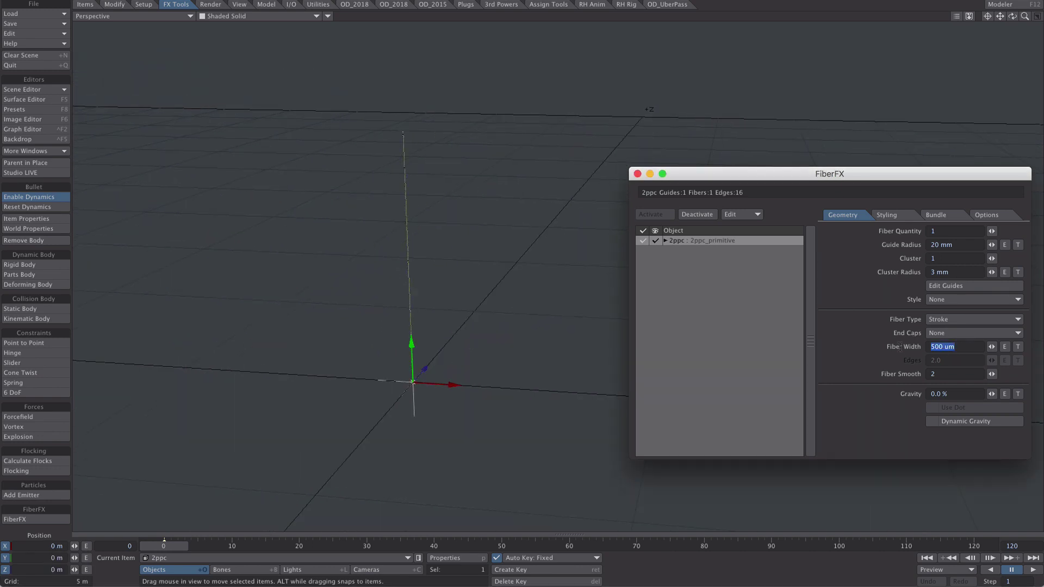
type(".1")
key("Return")
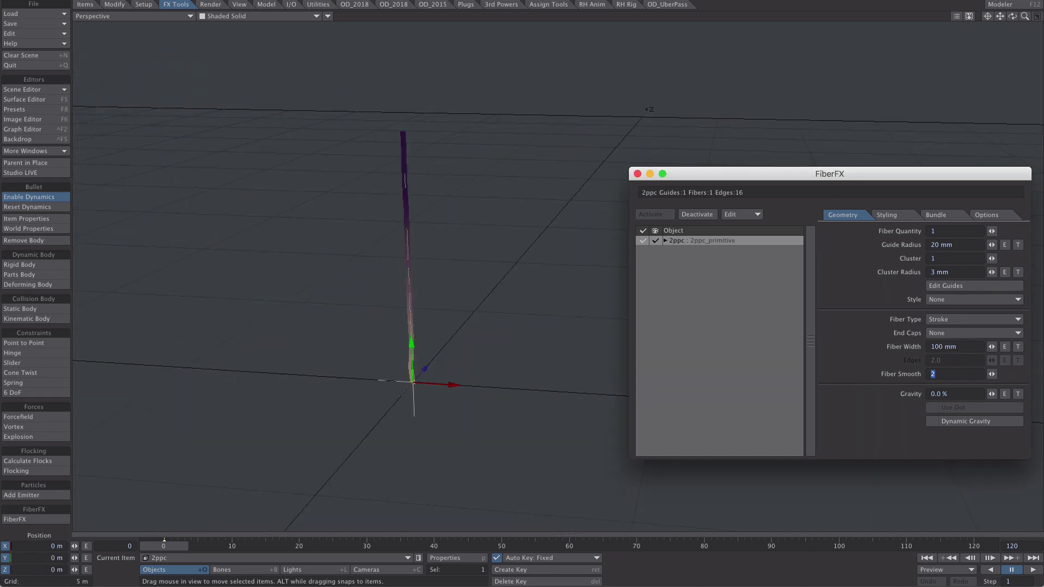
left_click(888, 216)
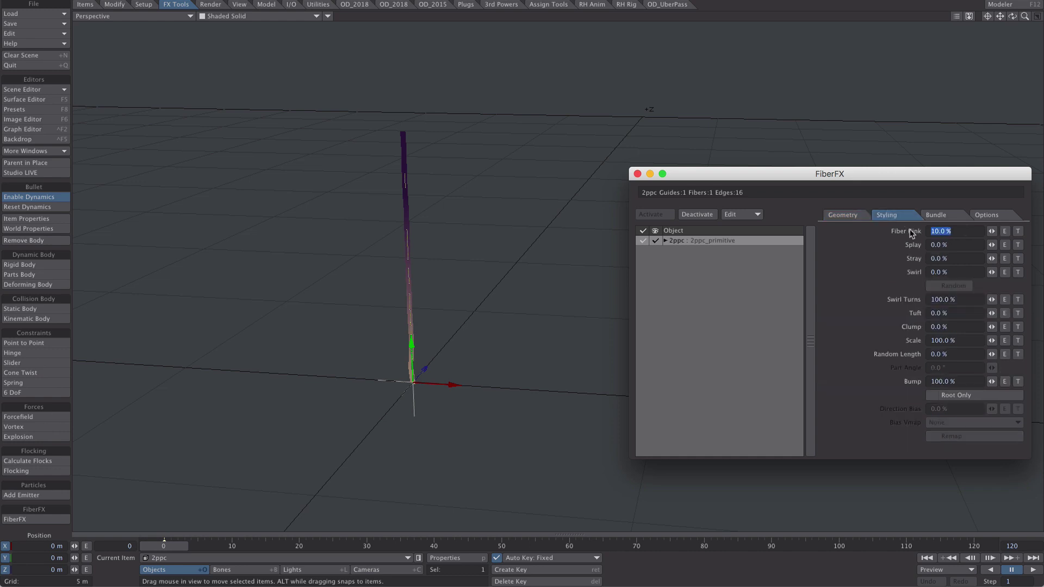
type("0")
key("Tab")
left_click(462, 288)
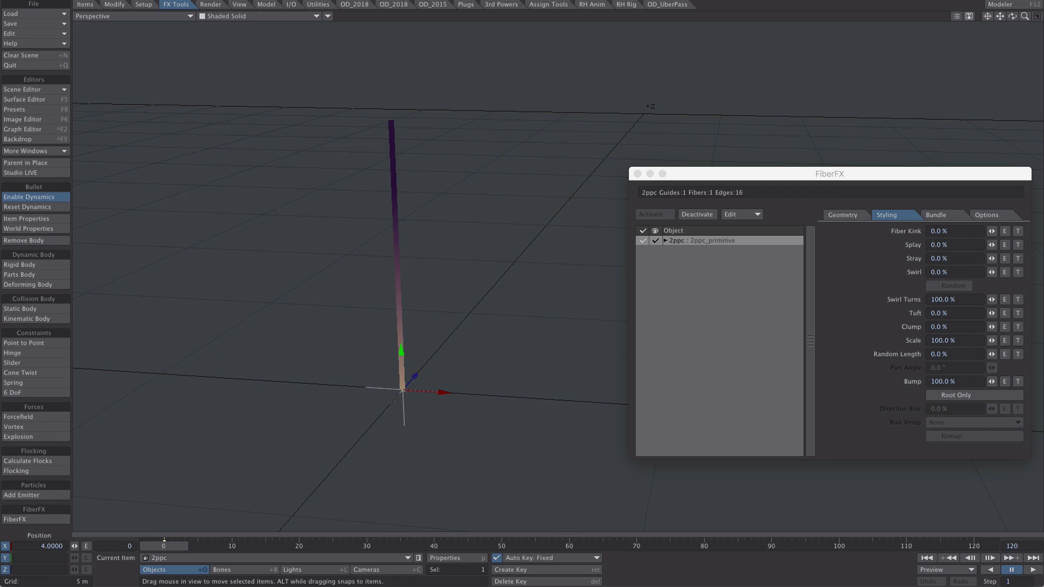
left_click_drag(462, 288, 603, 279, "alt")
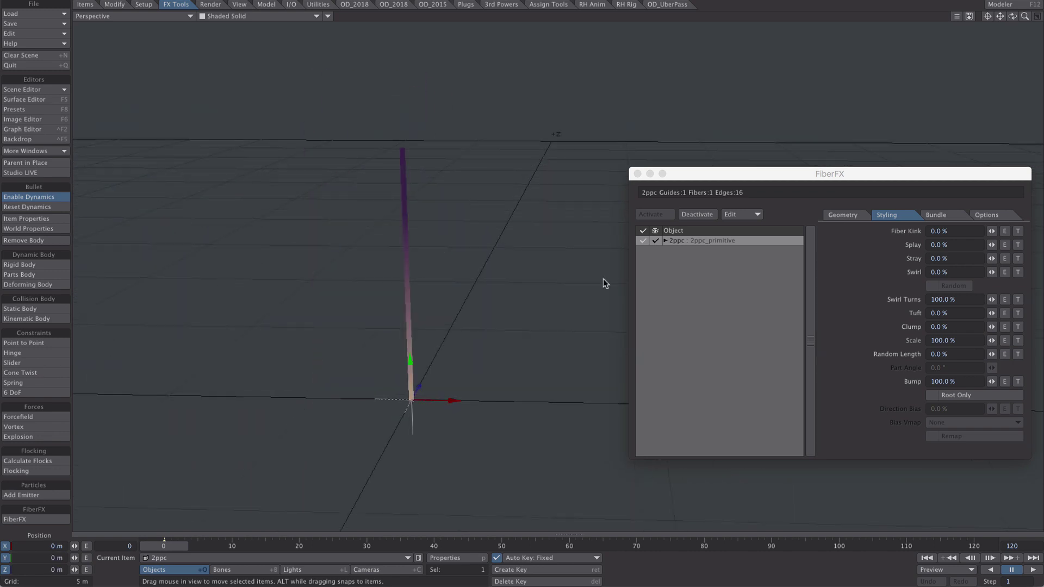
- Add a Spline Displacement modifier with 3 control points to the 2ppc object
key("p")
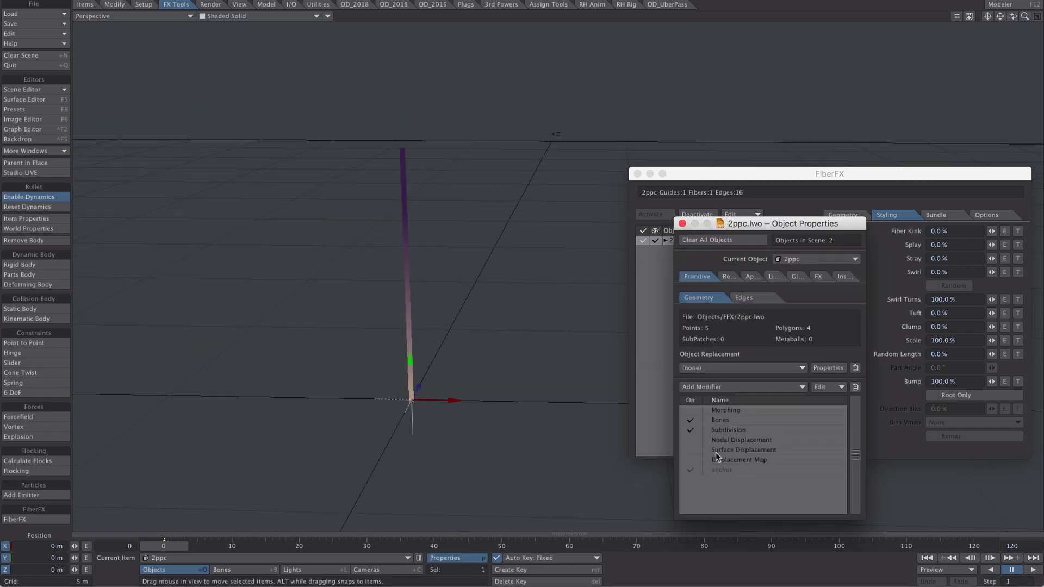
left_click(710, 387)
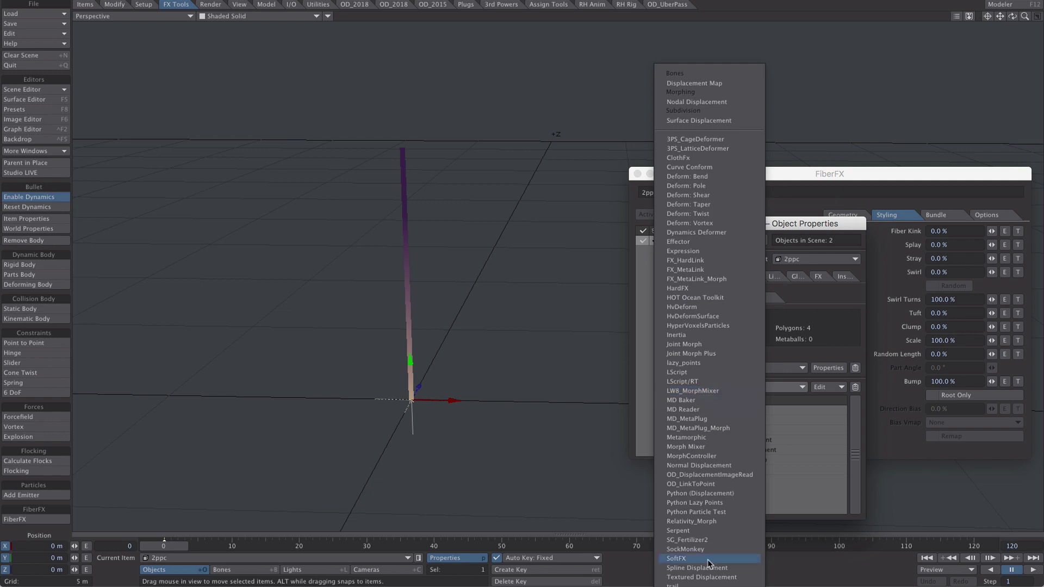
left_click(721, 570)
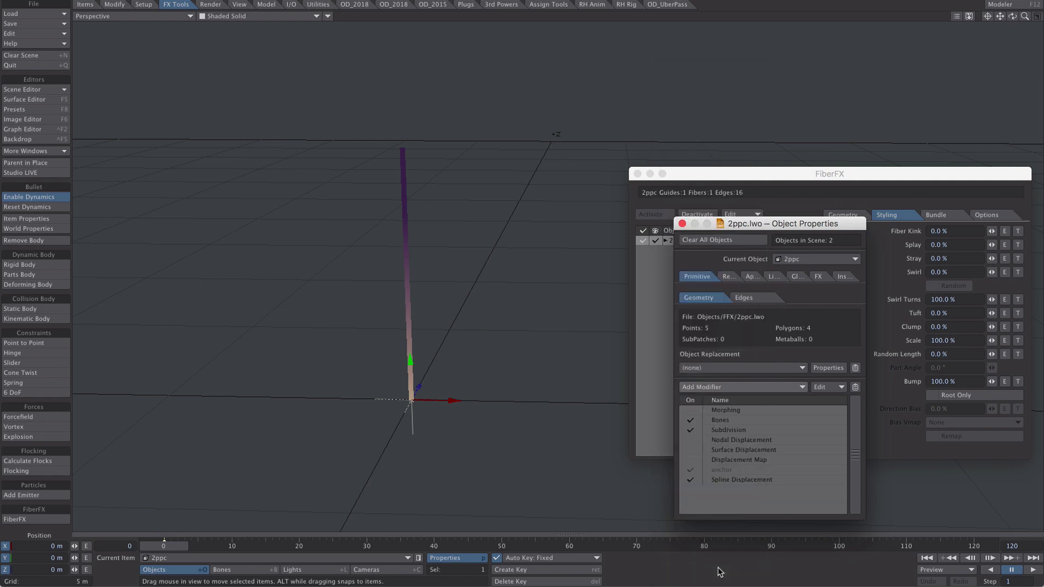
left_click(732, 480)
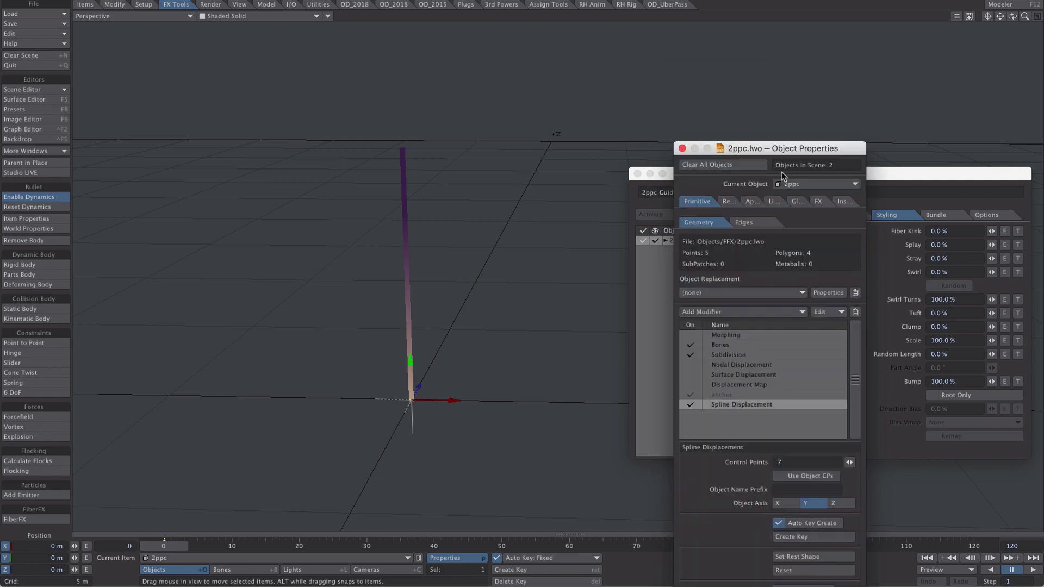
left_click(768, 387)
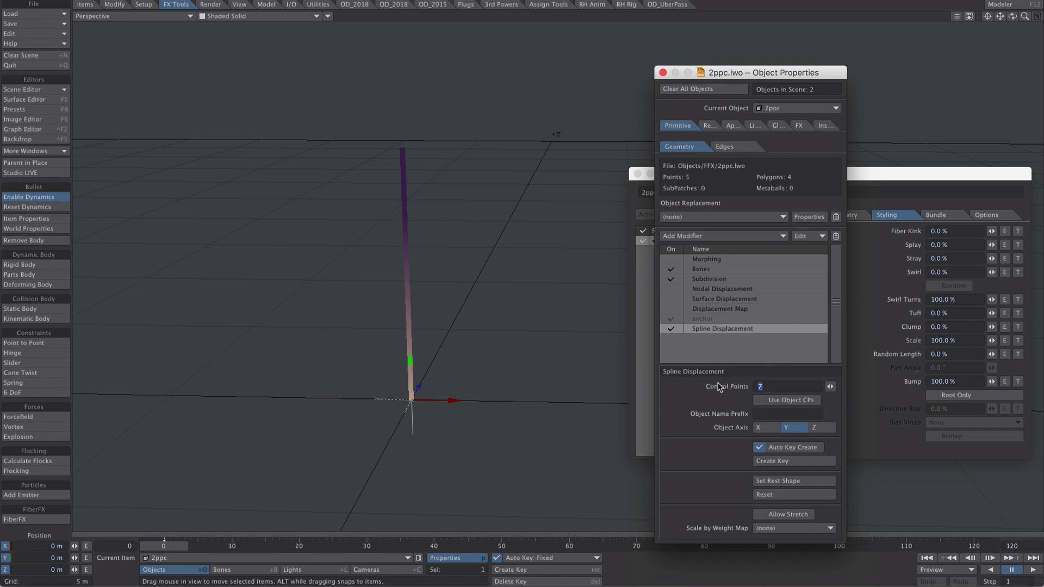
type("3")
left_click(663, 72)
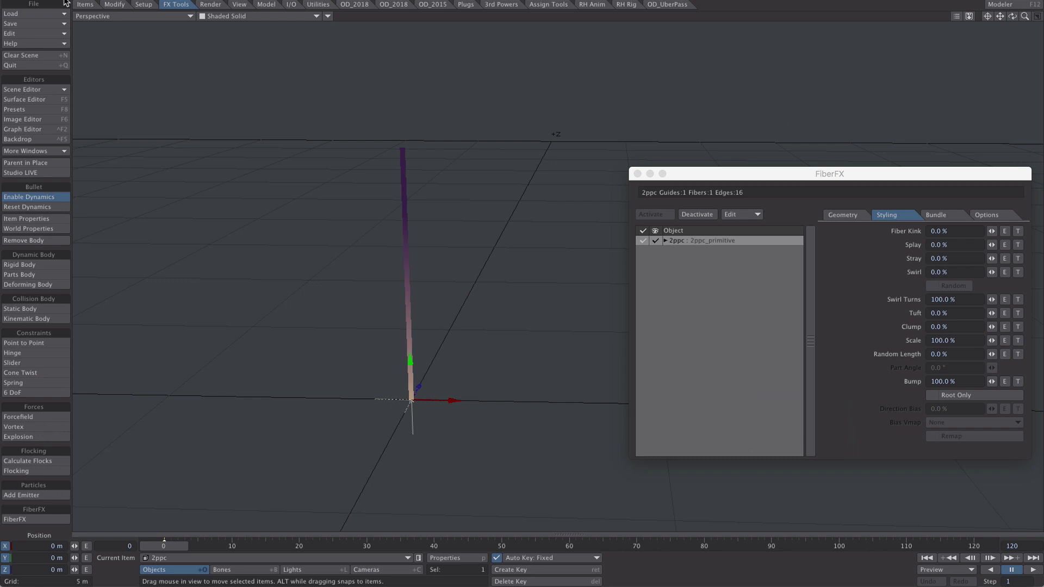
- Drag the spline control points in the Back view to bend the fibre into a tall arch
left_click(115, 5)
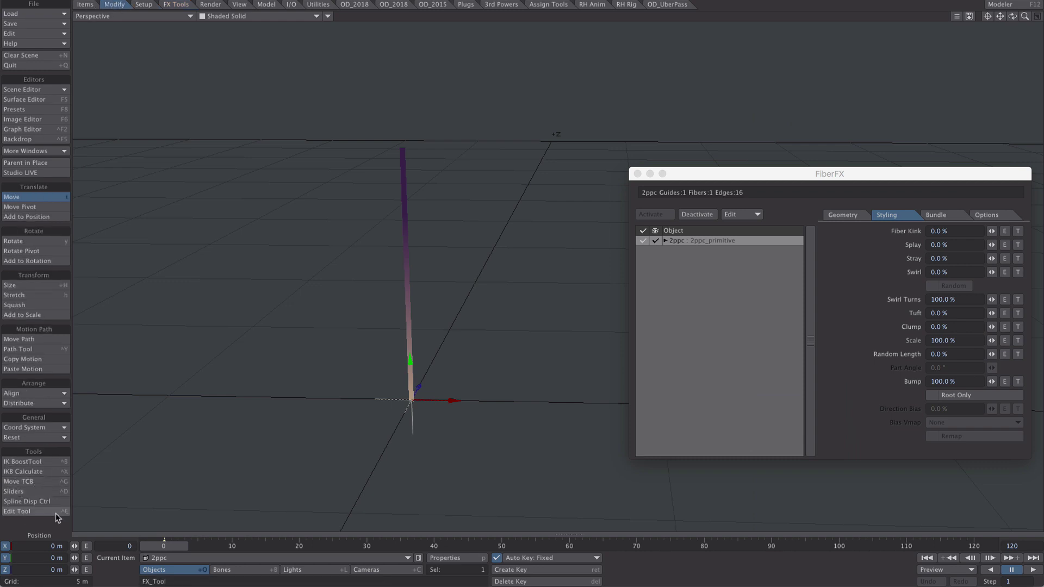
left_click(46, 502)
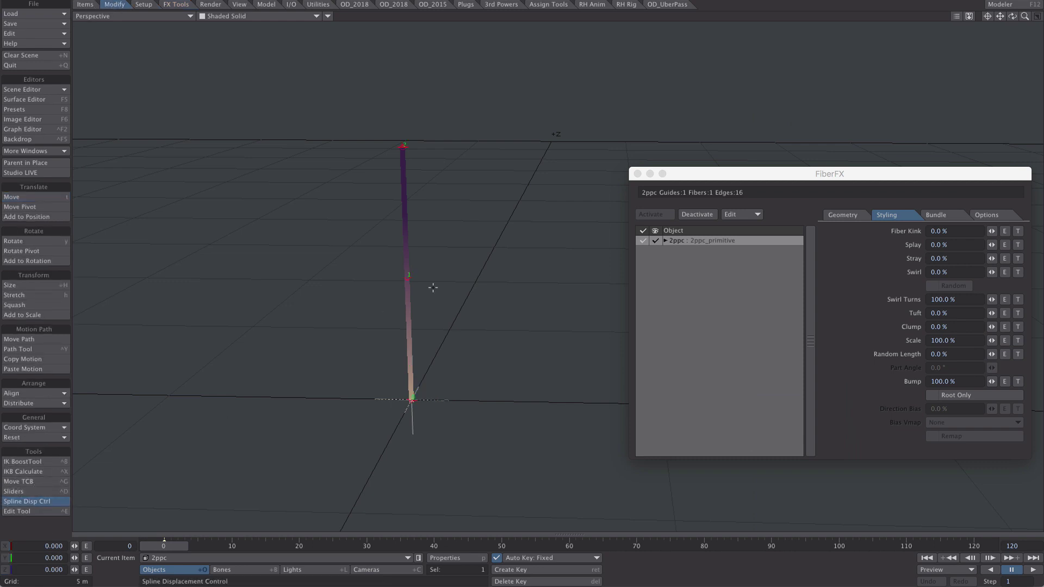
key("1")
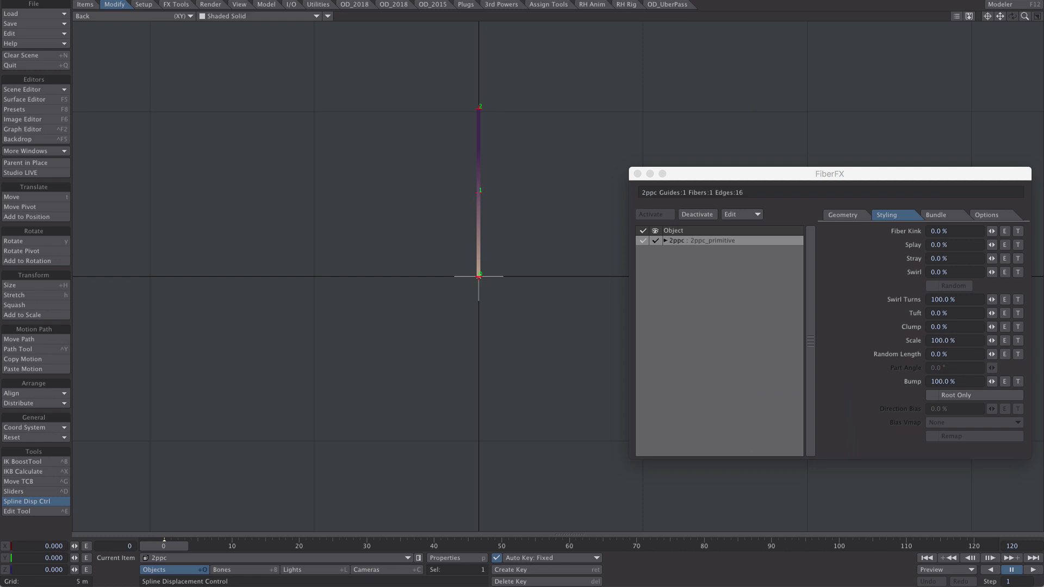
left_click_drag(480, 191, 310, 289)
left_click_drag(407, 248, 395, 221)
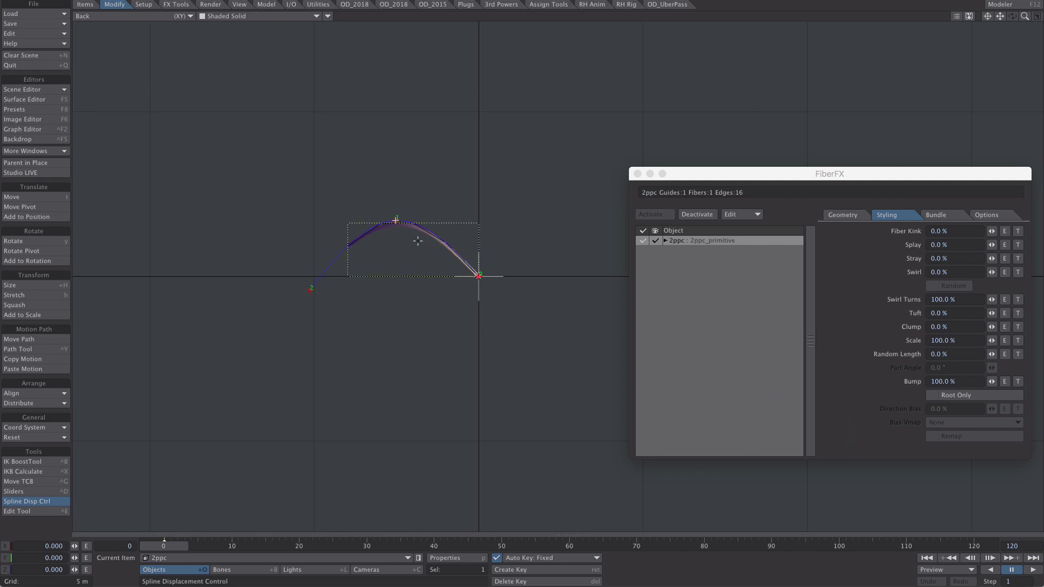
- Enable Allow Stretch on the Spline Displacement modifier
key("p")
left_click(708, 330)
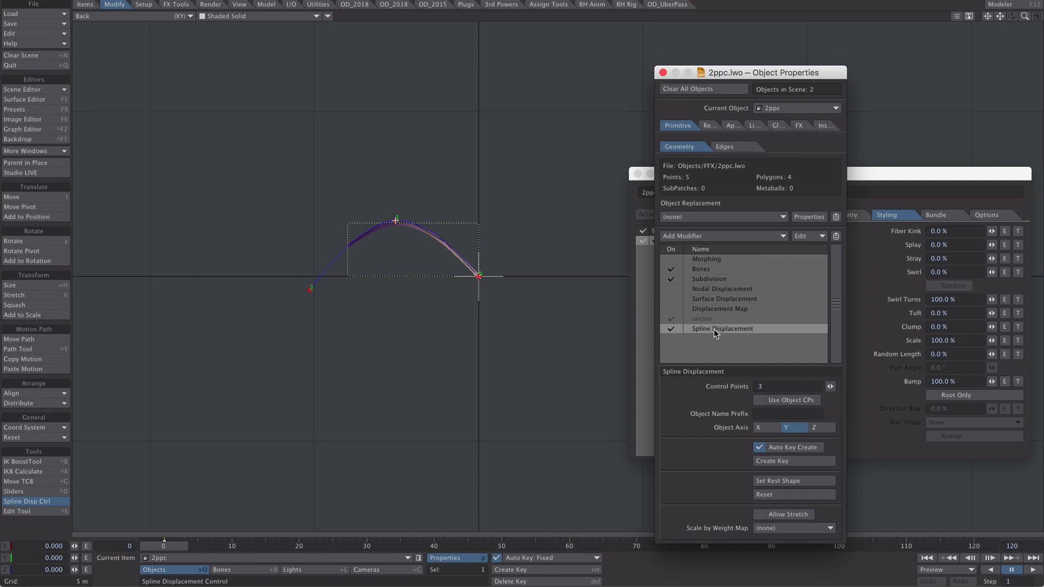
left_click(791, 514)
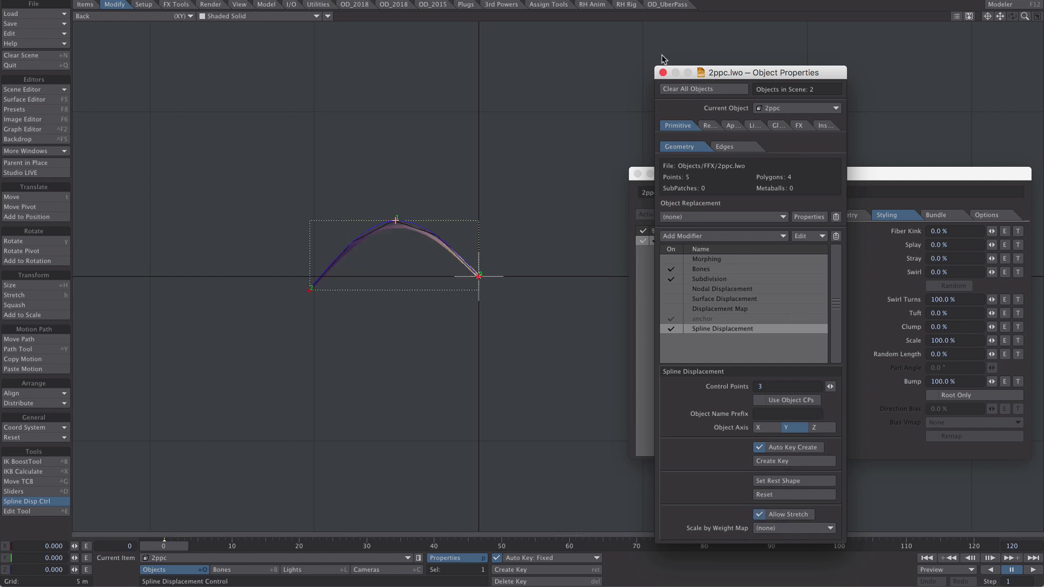
left_click(663, 73)
key("4")
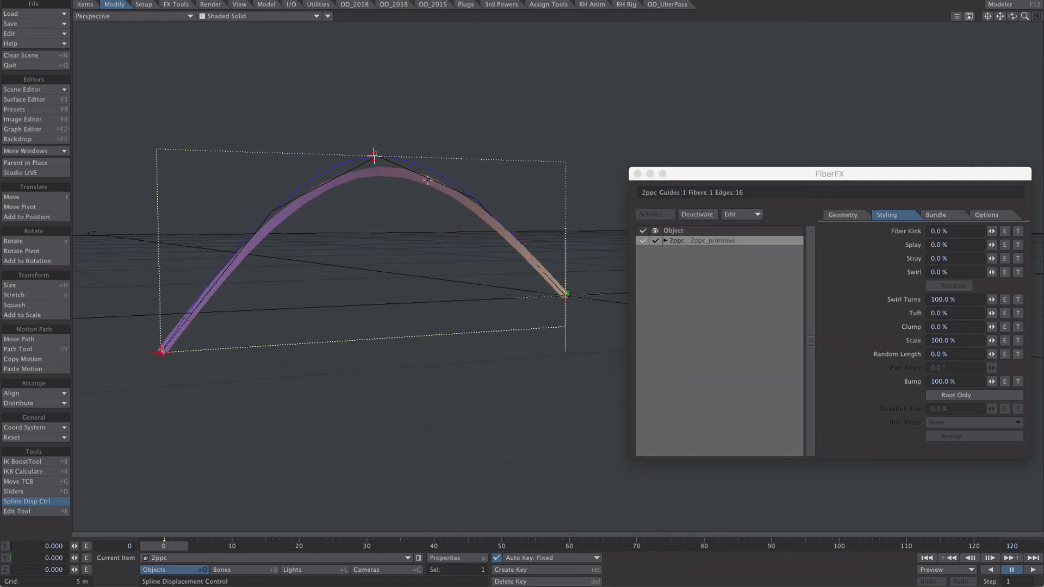
- Set Fiber Quantity to 7 and Guide Radius to 1 m on the Geometry settings
left_click(844, 216)
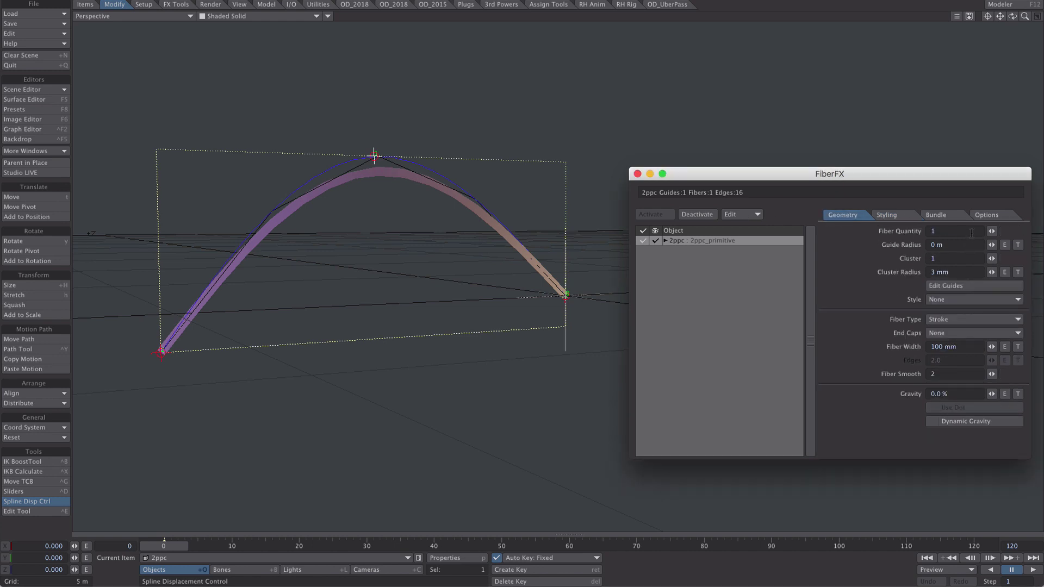
left_click(990, 231)
left_click_drag(990, 231, 990, 231)
key("Tab")
type("1")
key("Tab")
left_click_drag(441, 229, 995, 235, "alt")
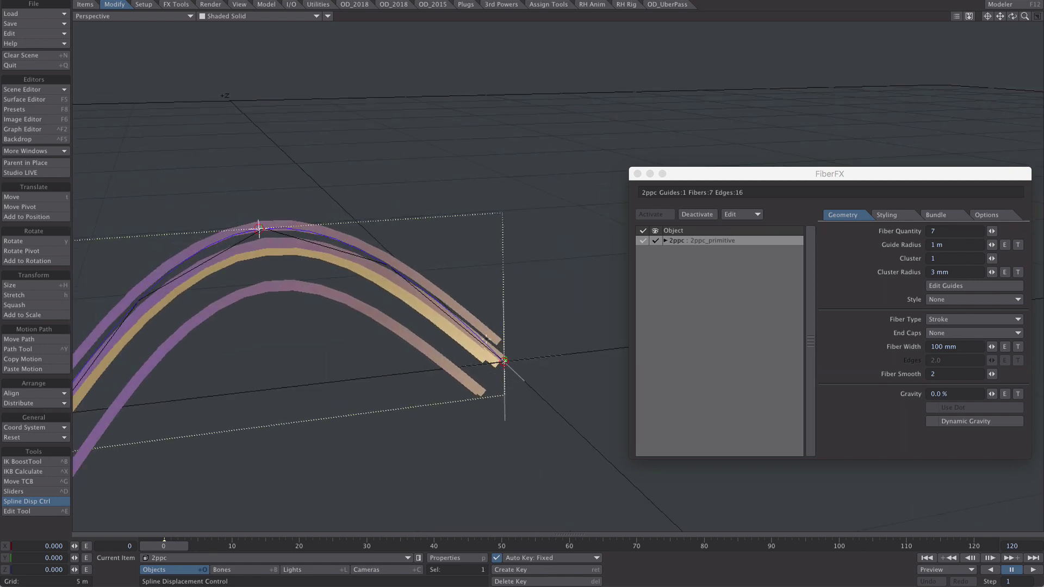
scroll(517, 363, "down", 3)
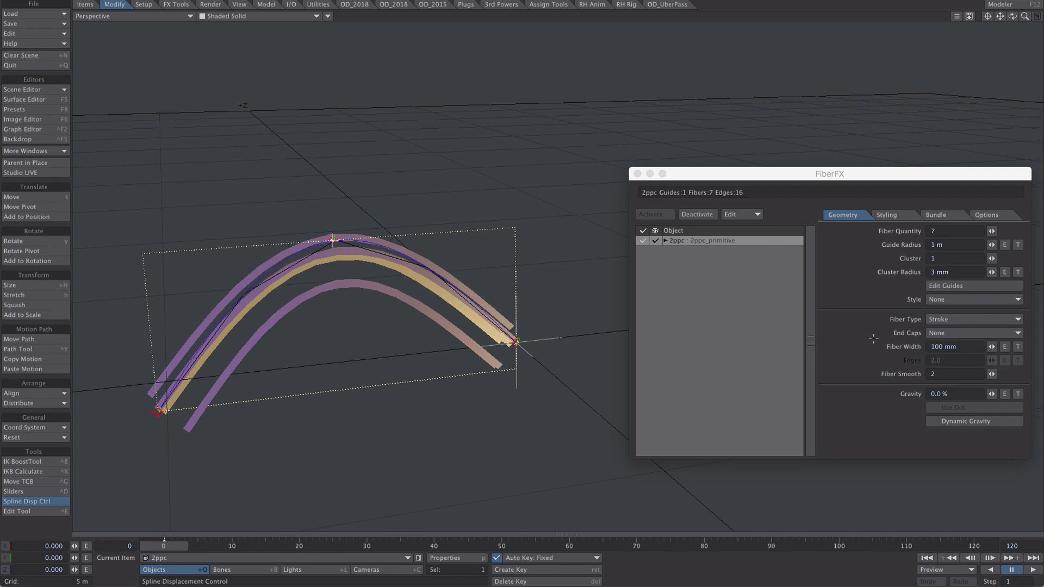
- Set Guide Radius to 0 m, Splay to 4.5% and Clump to 60%
left_click(946, 245)
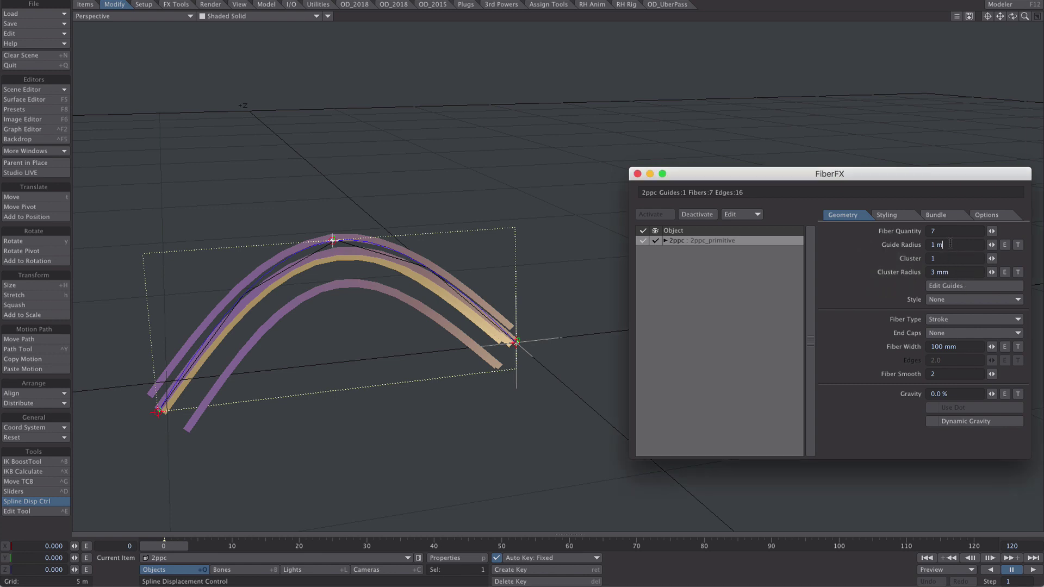
type("0")
key("Tab")
left_click(895, 214)
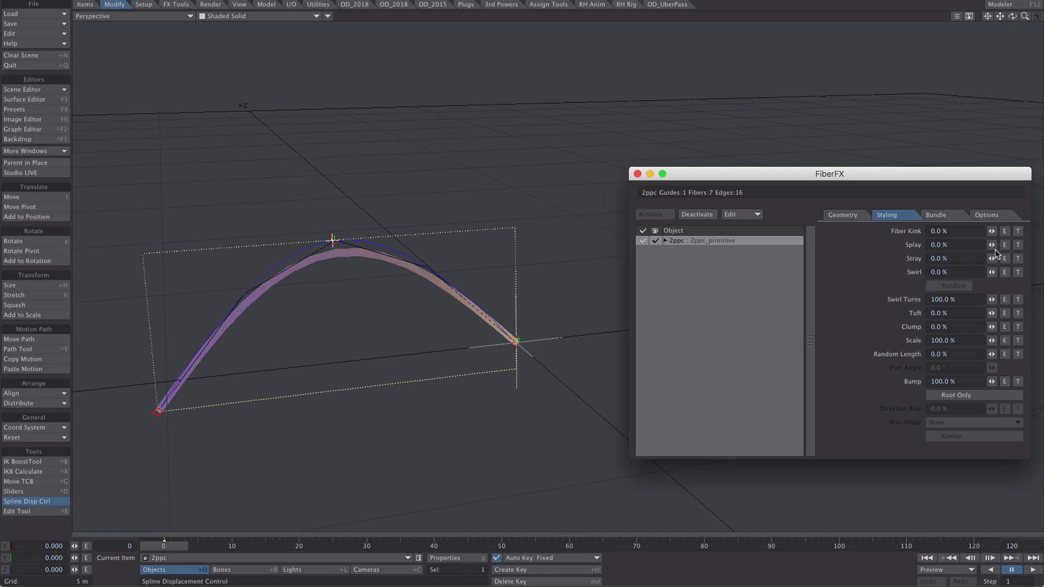
left_click_drag(991, 244, 994, 246)
left_click_drag(326, 326, 484, 332, "alt")
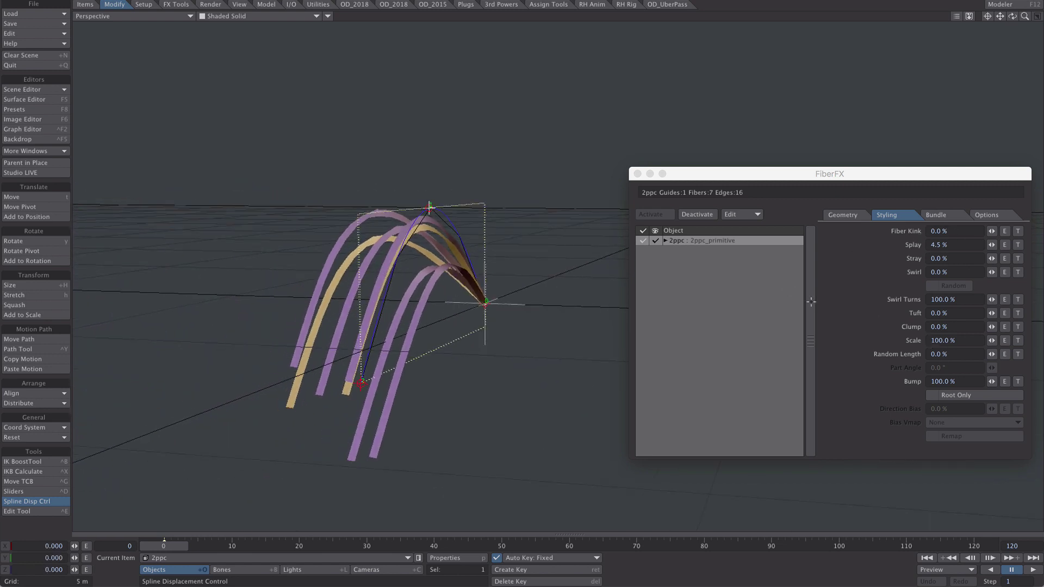
left_click_drag(991, 327, 993, 327)
left_click(990, 327)
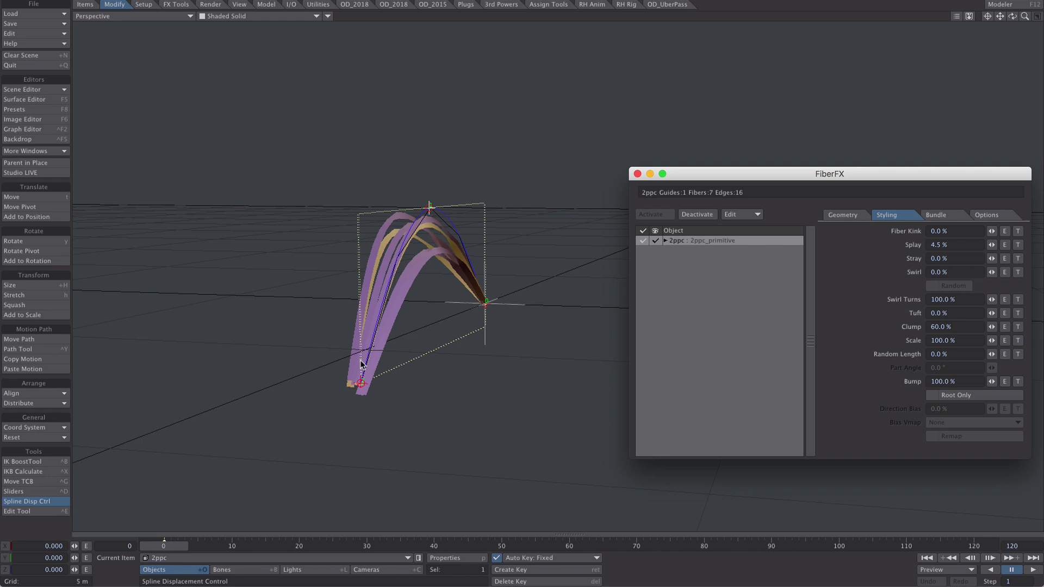
left_click_drag(363, 365, 397, 337, "alt")
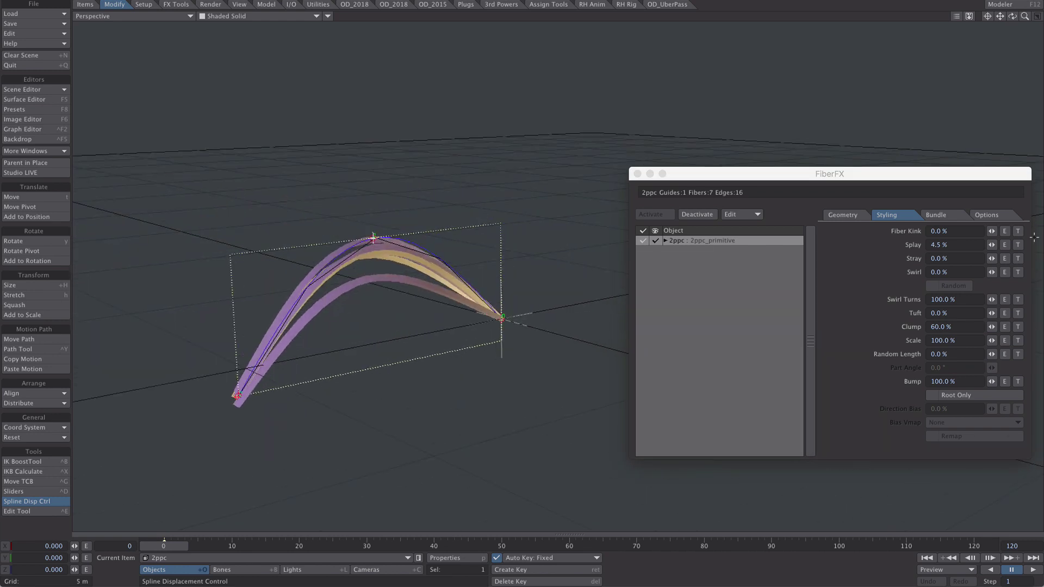
- Set Fiber Width to 50 mm and adjust the fibre count to nine
left_click(843, 214)
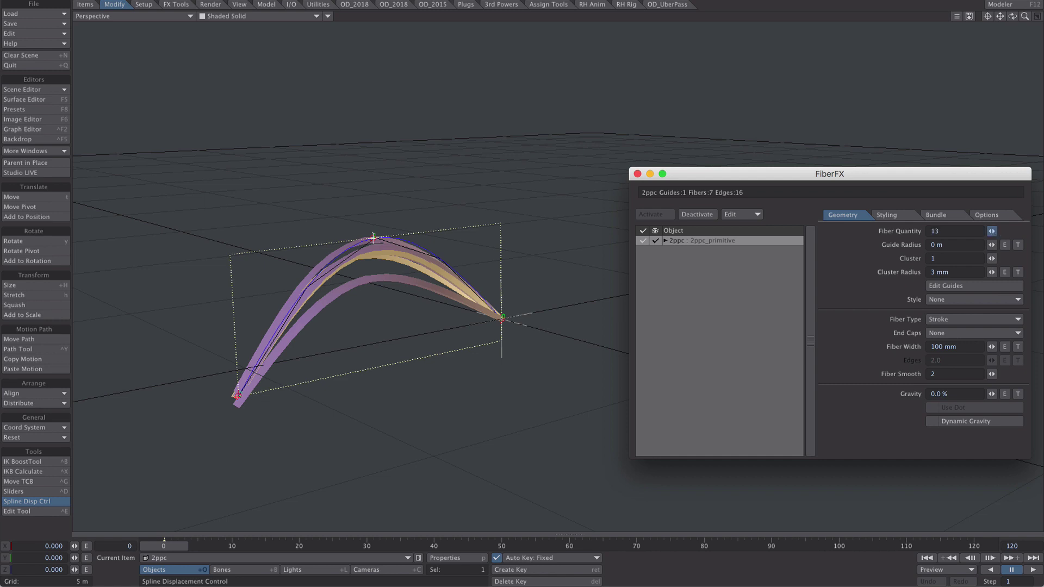
left_click_drag(939, 347, 905, 346)
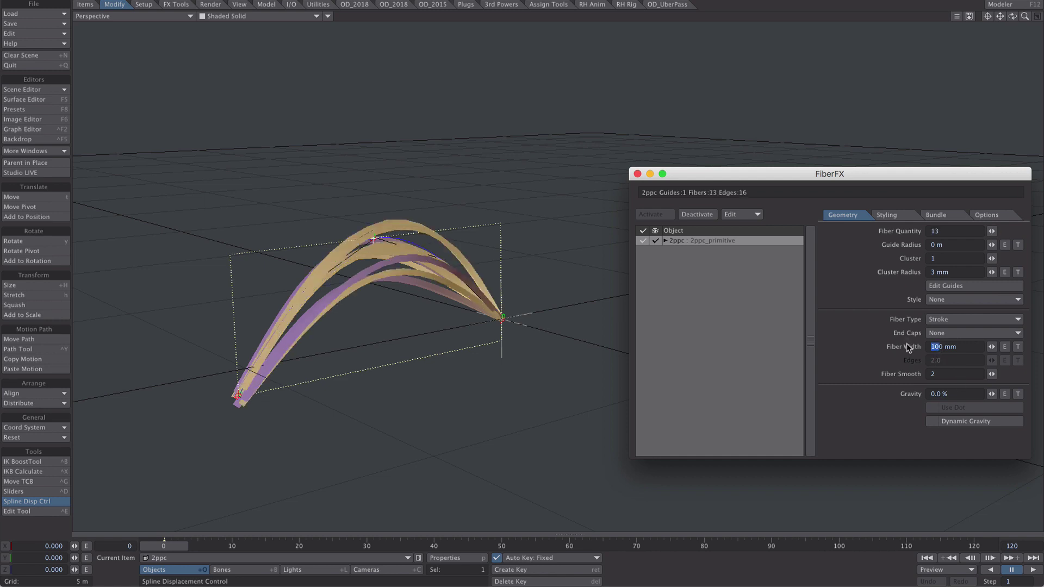
type("5")
key("Tab")
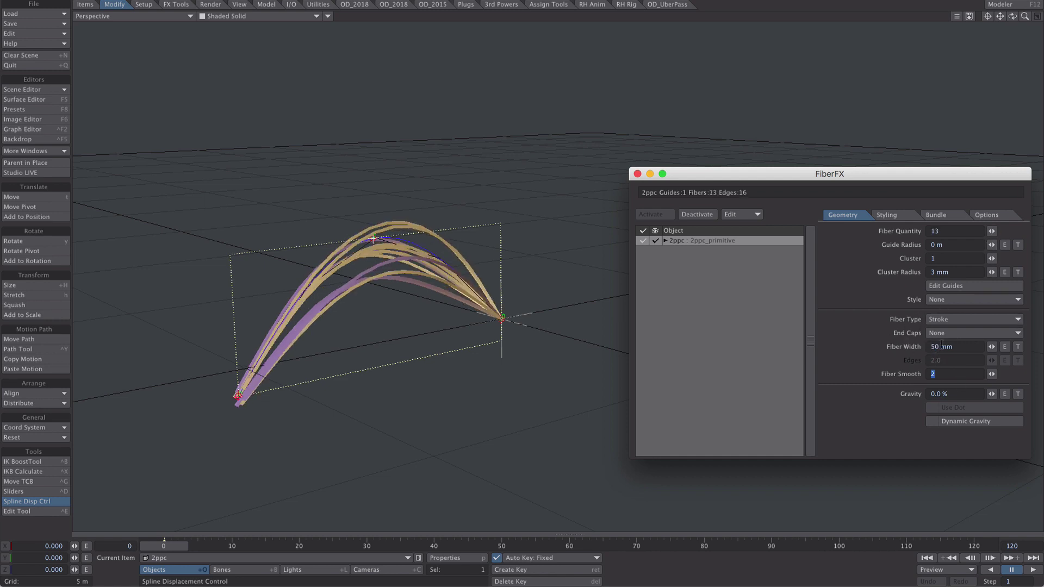
left_click_drag(992, 231, 827, 370)
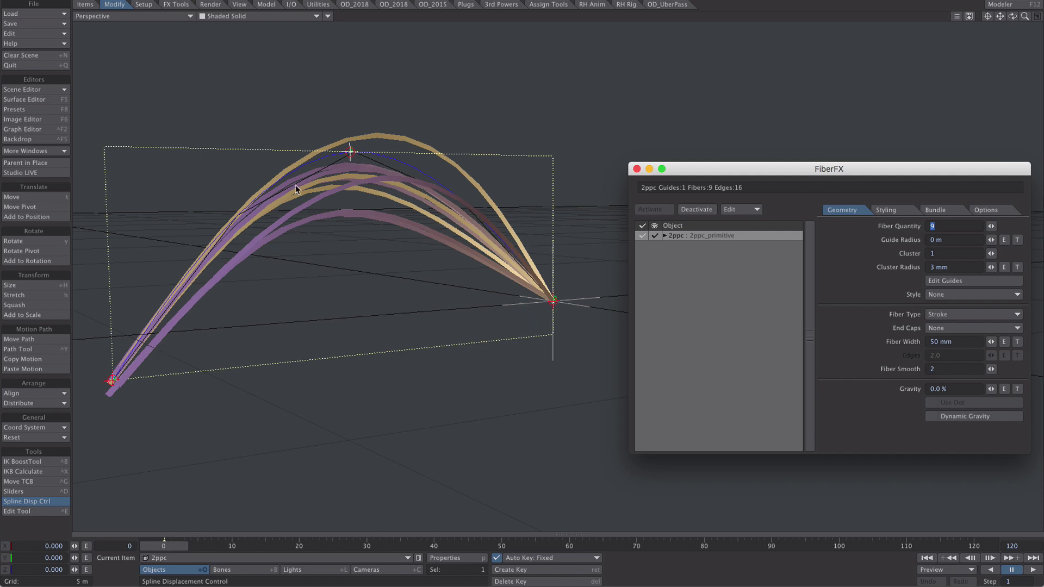
- Settle Fiber Smooth at 3 for rounder fibre arcs
left_click(991, 369)
left_click_drag(991, 369, 990, 369)
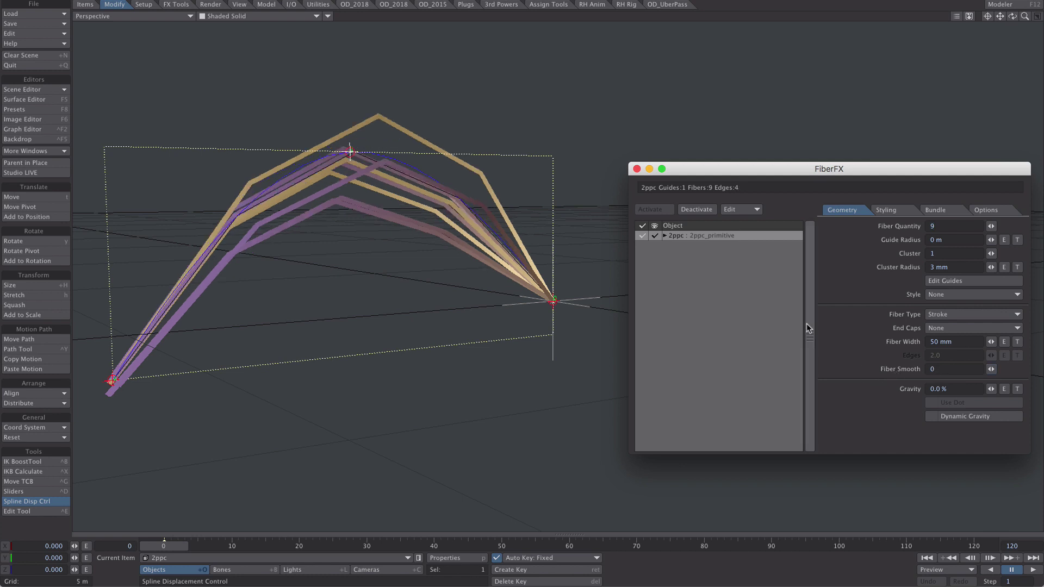
left_click(991, 369)
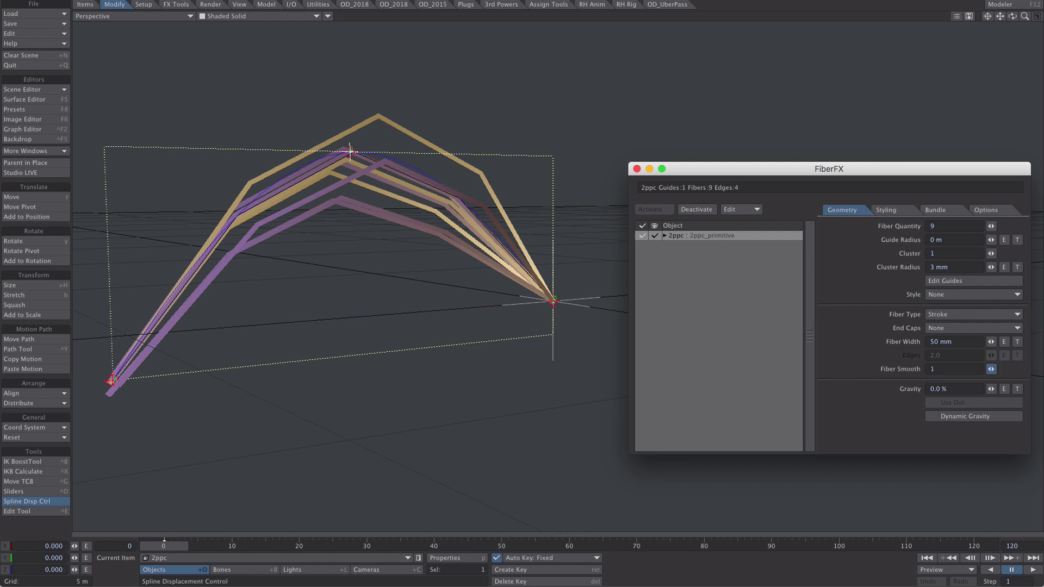
left_click_drag(991, 369, 991, 369)
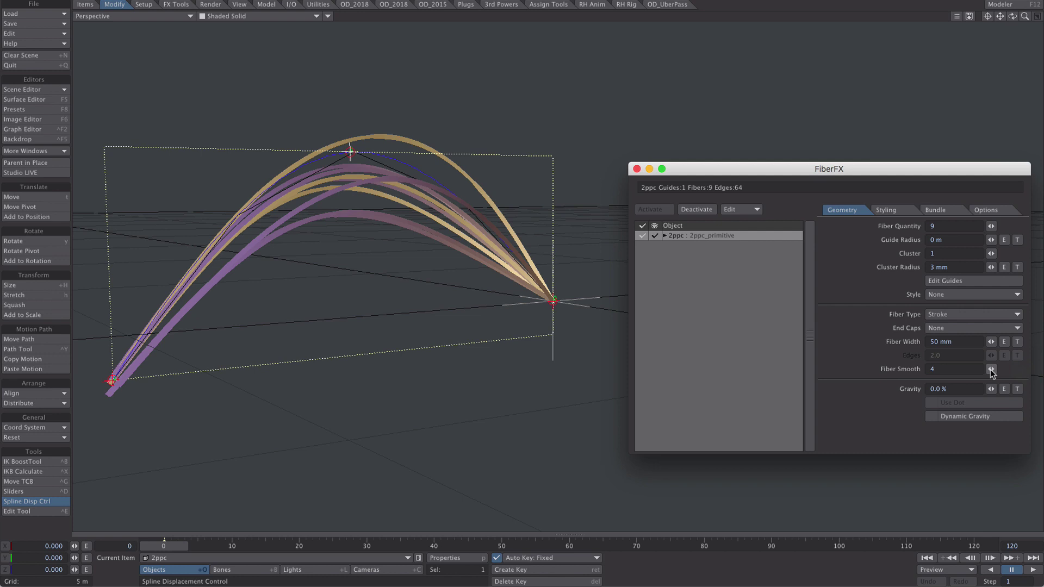
left_click_drag(992, 369, 992, 374)
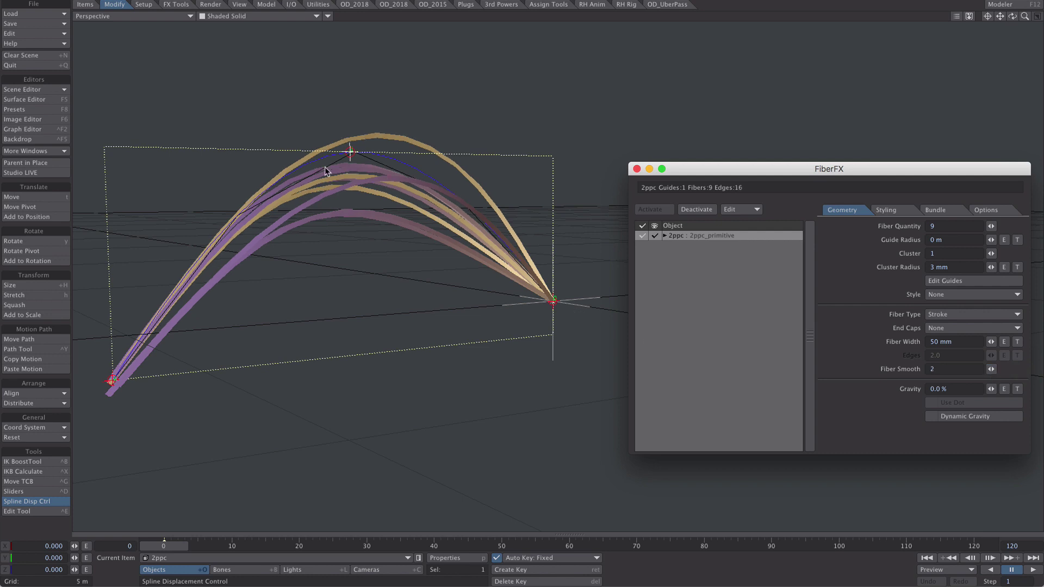
left_click_drag(991, 370, 991, 373)
left_click_drag(991, 369, 706, 169)
type("9")
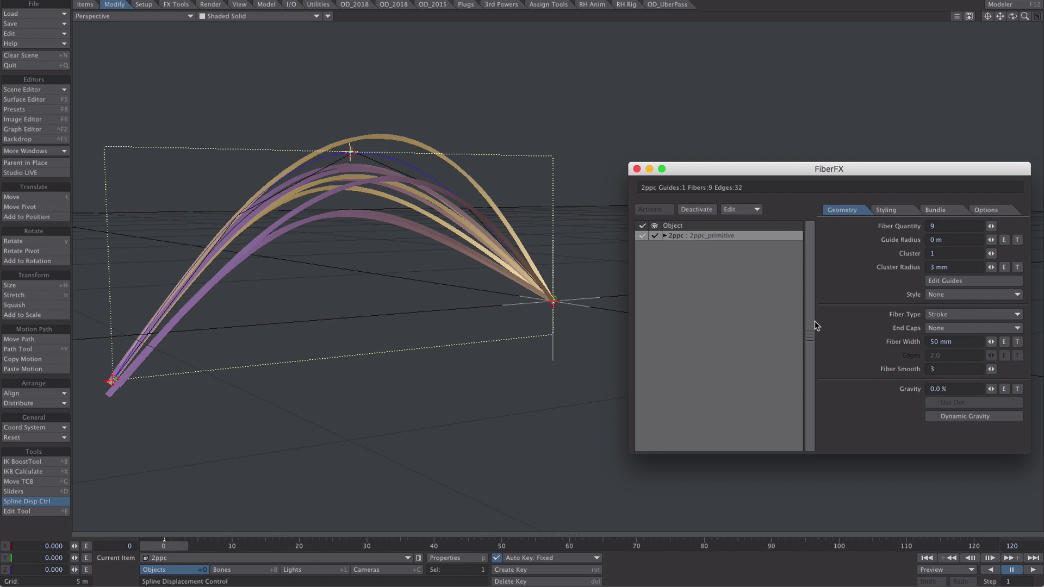
type("p")
- Disable the Spline Displacement modifier so the fibres are no longer arched
left_click(672, 329)
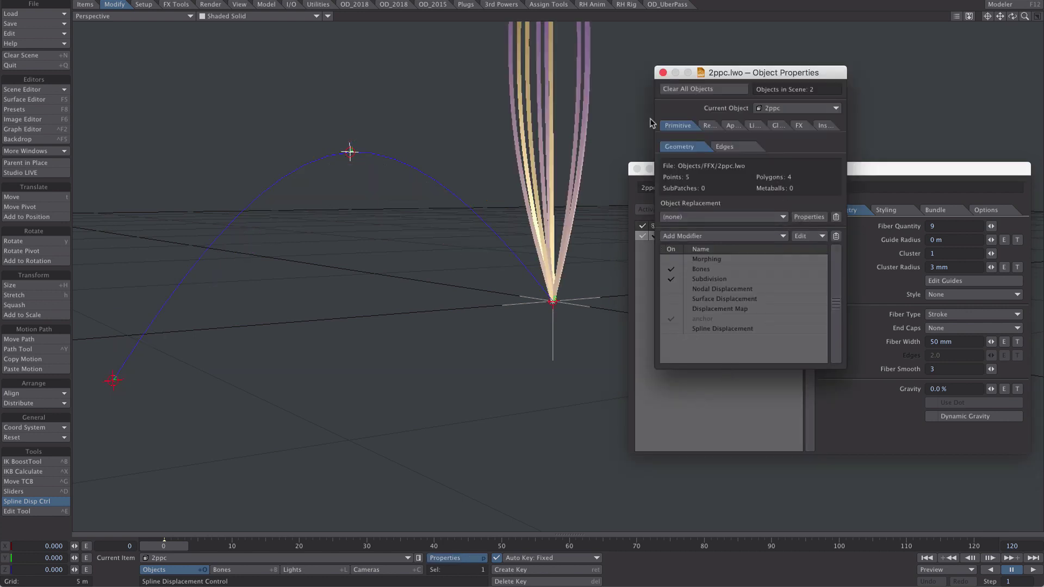
left_click(663, 72)
key("t")
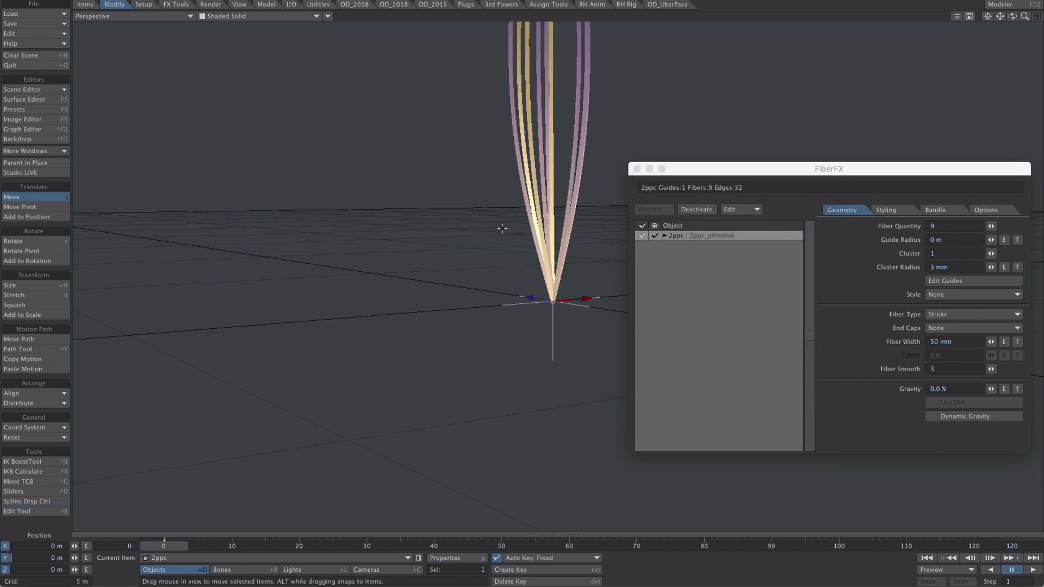
- Reset Splay and Clump to 0% in the Styling settings
left_click(897, 211)
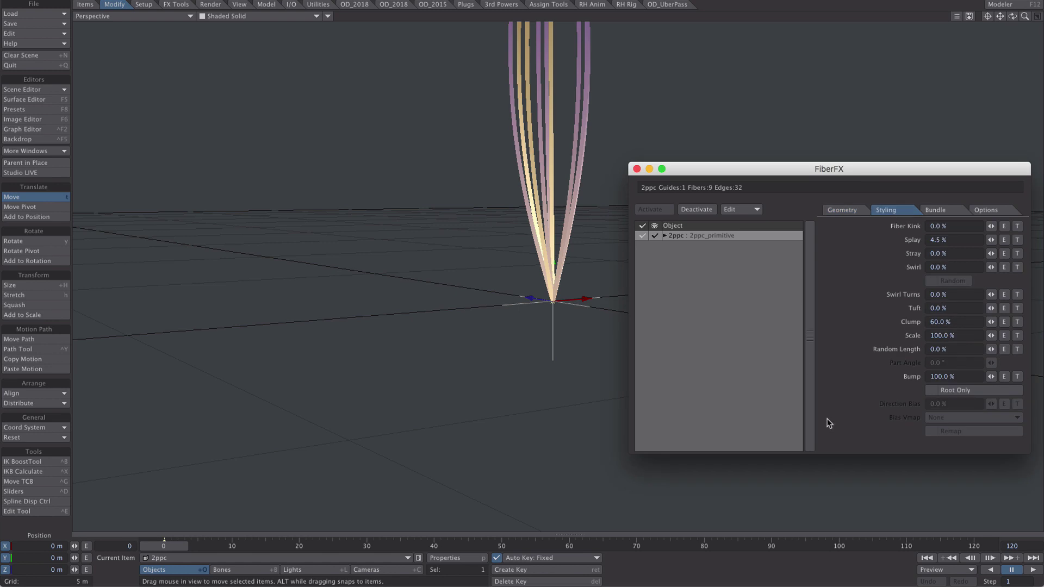
left_click(956, 242)
type("0")
key("Tab")
key("Tab")
key("Tab")
key("Tab")
key("Tab")
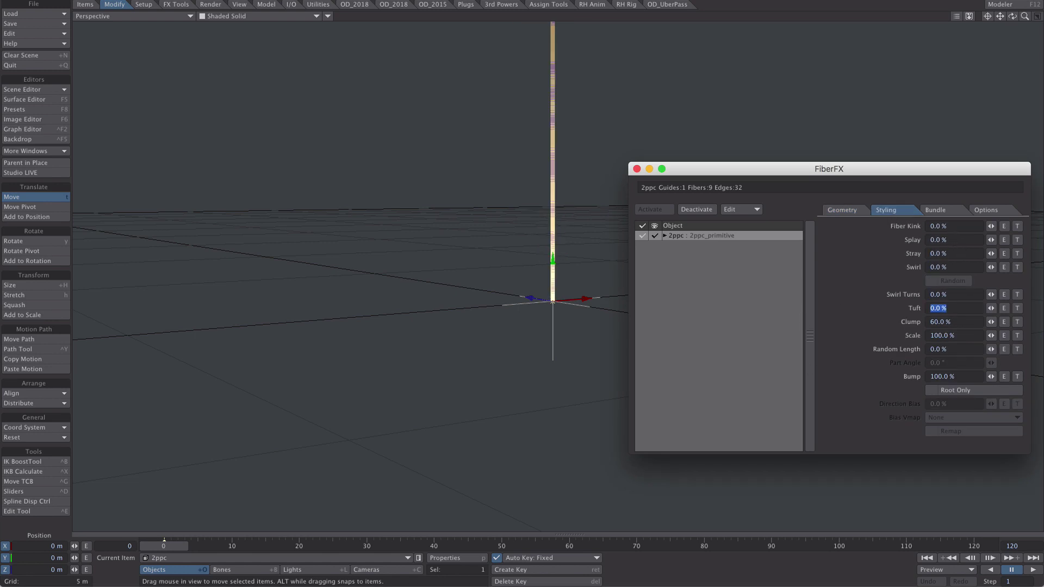
type("0")
key("Tab")
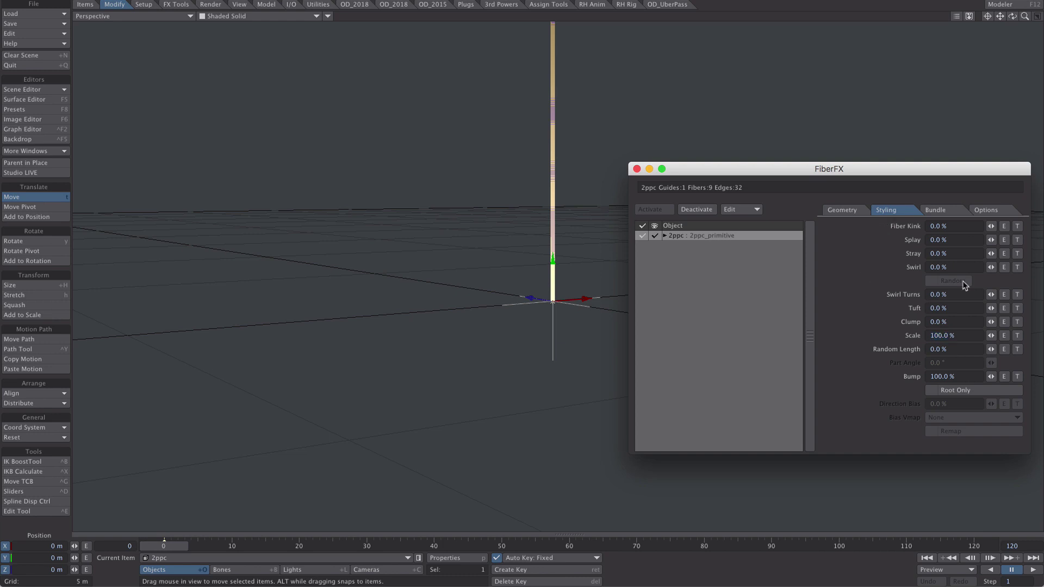
- Add a Gradient texture layer to drive the Swirl amount
left_click(1017, 267)
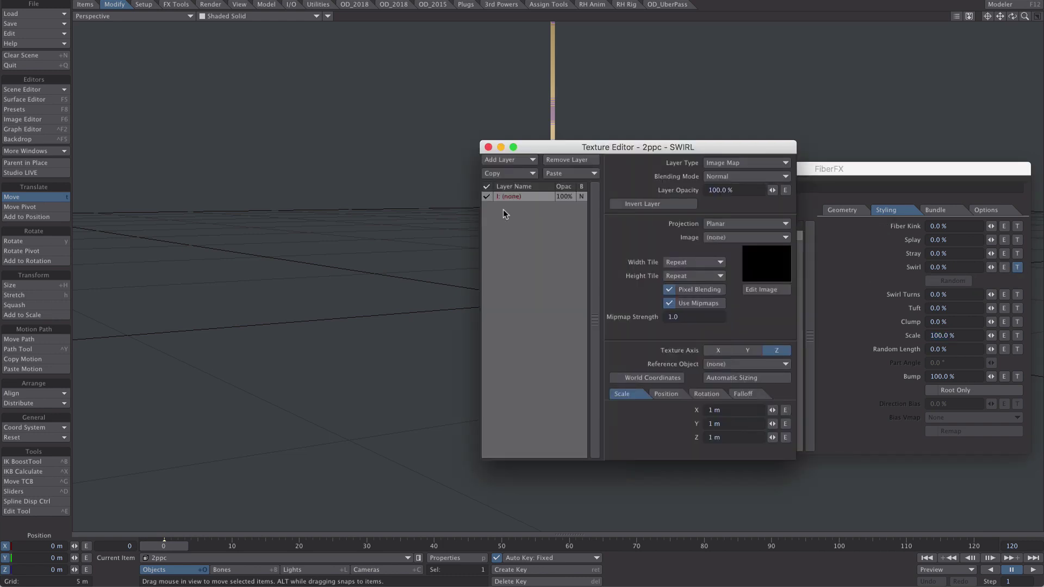
left_click(729, 162)
left_click(717, 179)
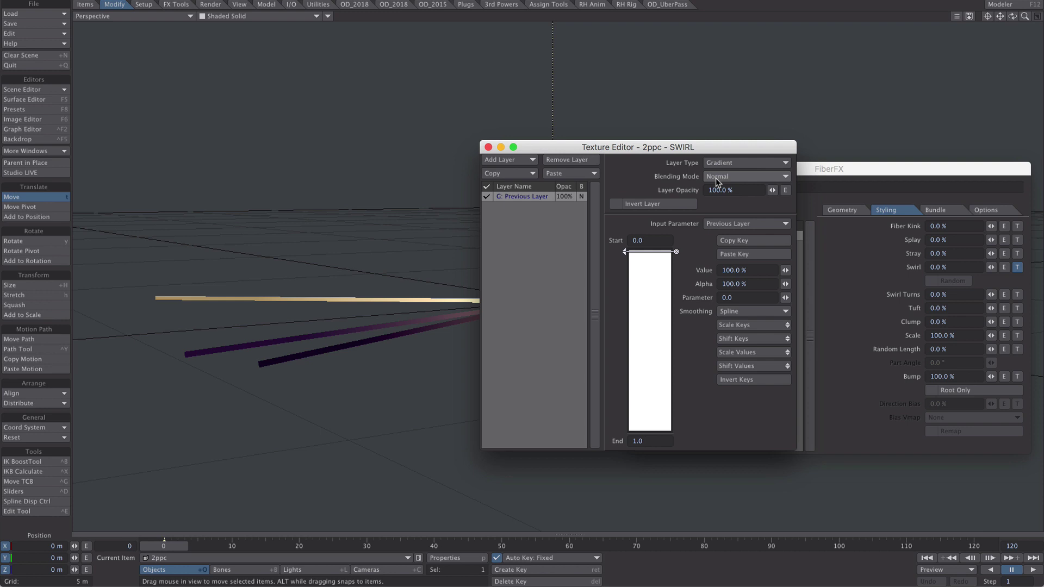
left_click(379, 245)
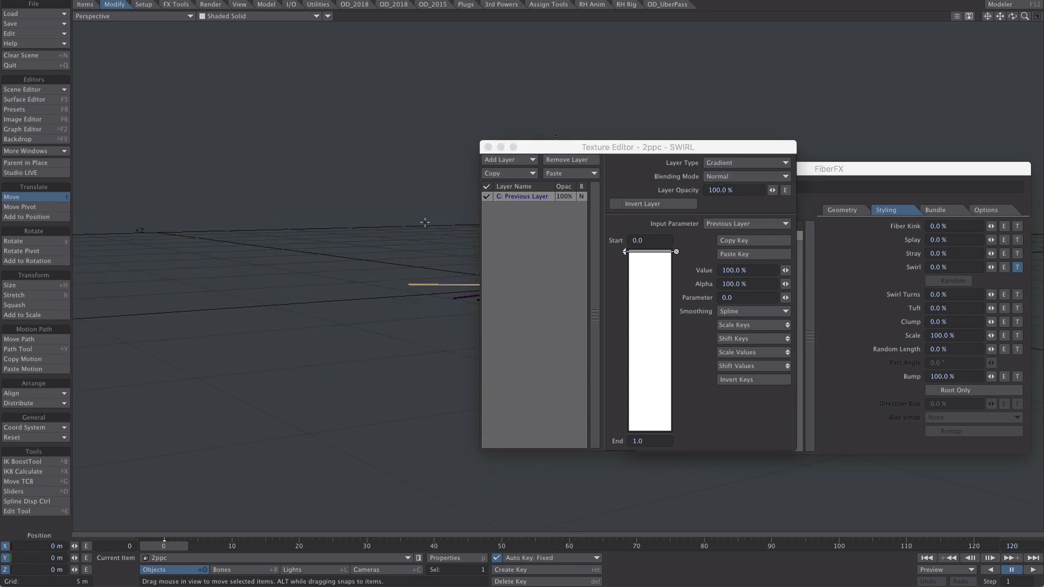
scroll(409, 250, "down", 5)
left_click_drag(409, 251, 521, 191, "alt")
left_click_drag(709, 147, 801, 123)
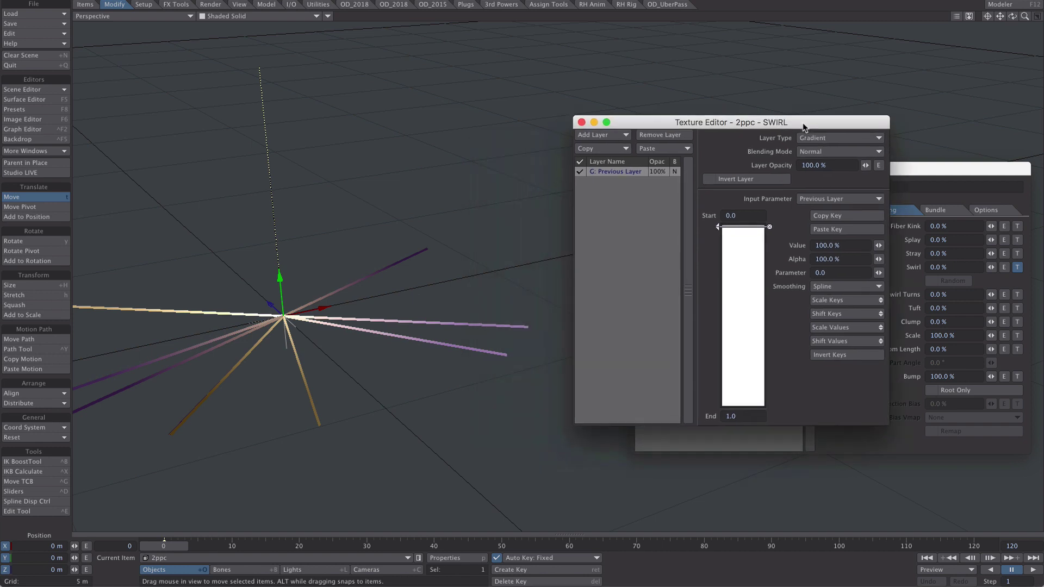
- Drive the gradient by Fiber V, keyed from 0% up to 160% at 0.814
left_click(801, 197)
left_click(820, 208)
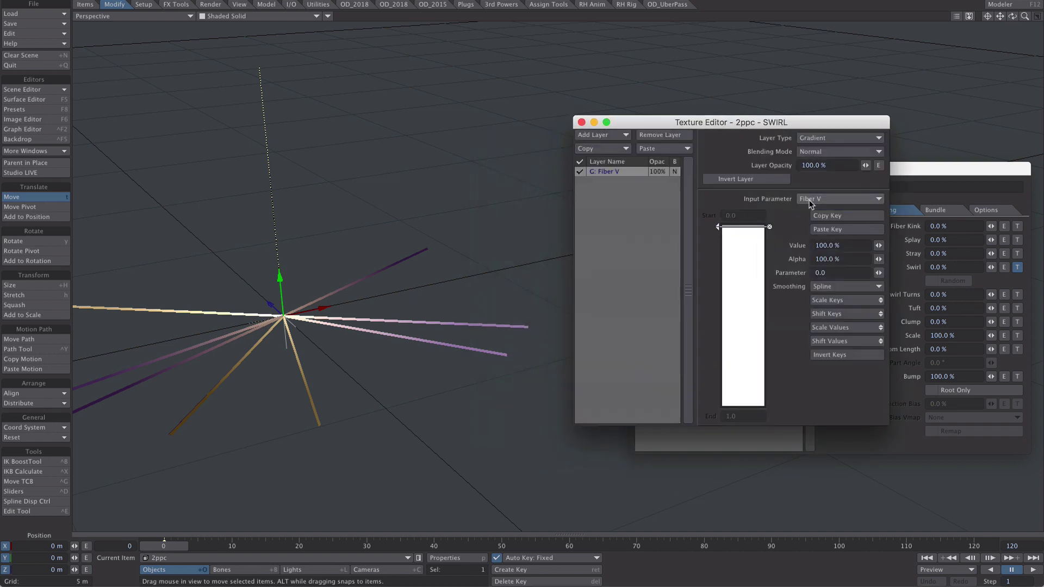
left_click(842, 245)
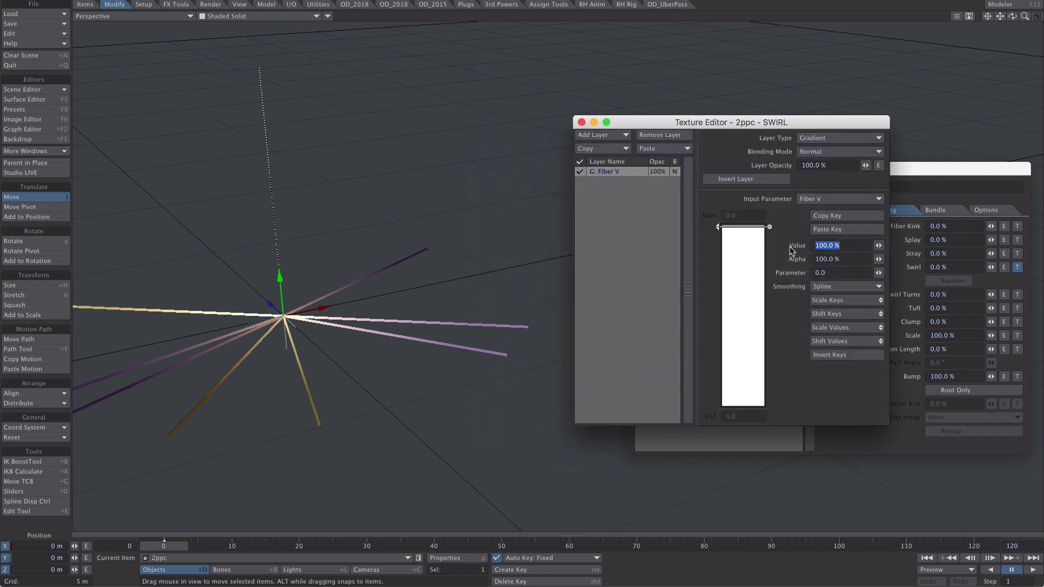
type("0")
key("Tab")
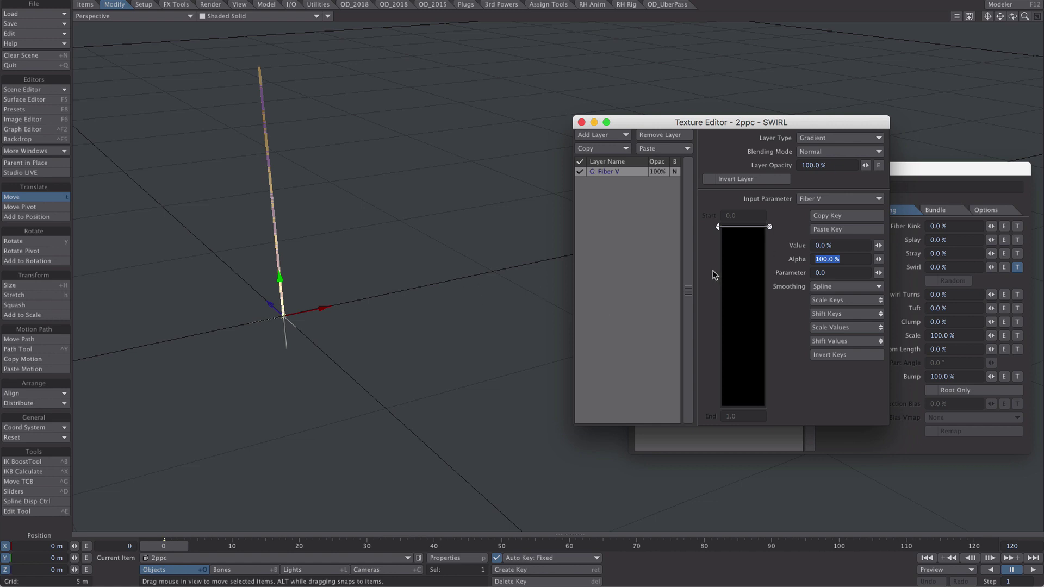
left_click_drag(745, 302, 737, 373)
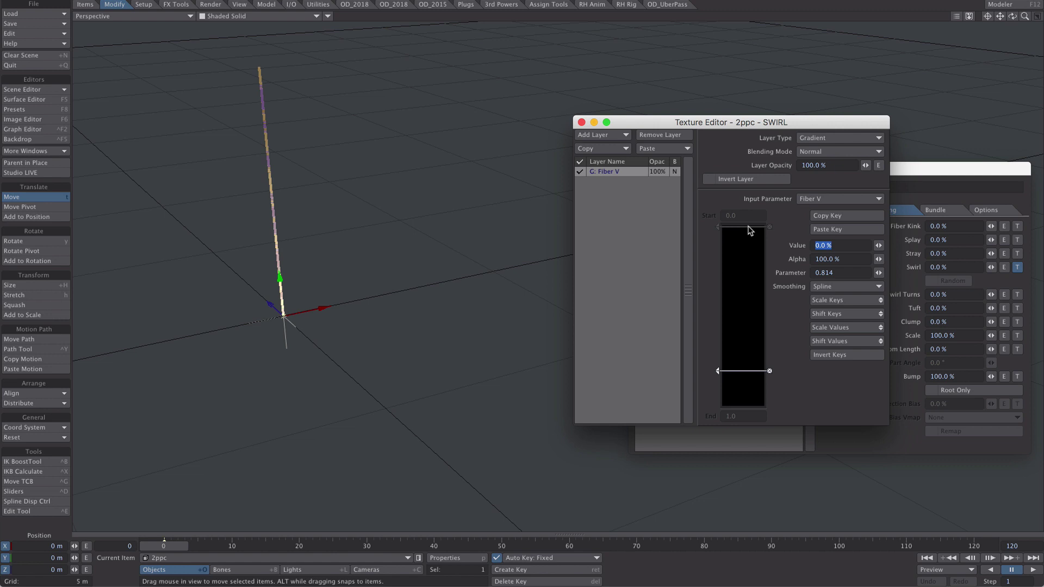
type("100")
key("Return")
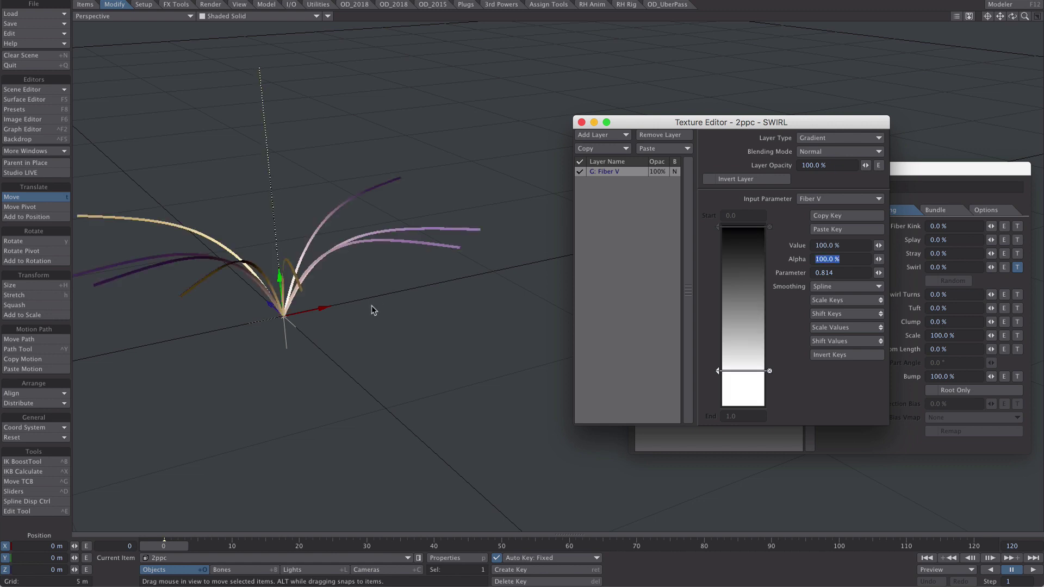
left_click_drag(372, 307, 481, 276, "alt")
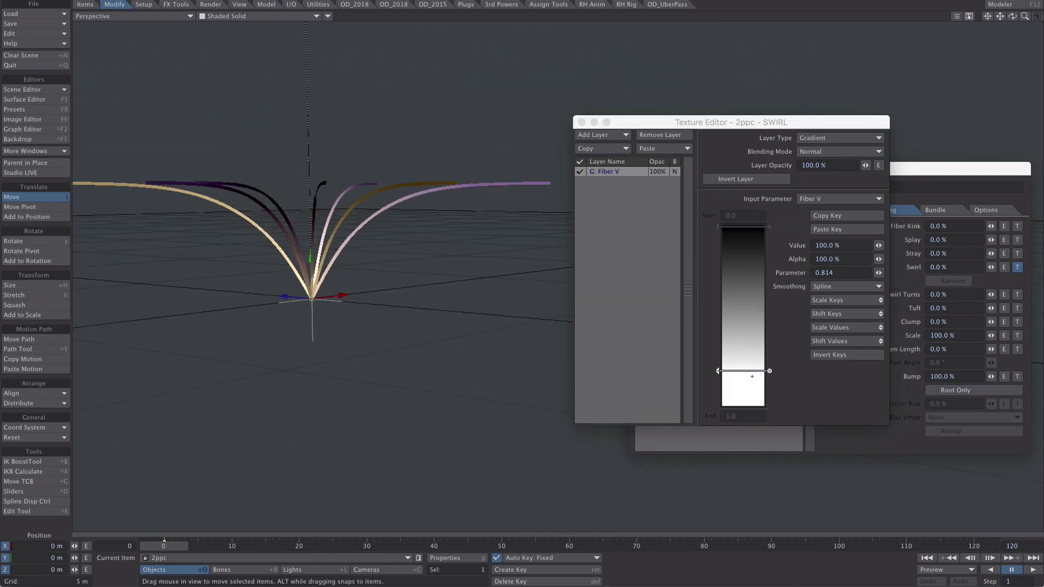
left_click_drag(879, 245, 887, 246)
left_click_drag(439, 275, 414, 263, "alt")
- Give the fibres 2% Splay and a slight Clump of about 2.5%
left_click_drag(755, 121, 603, 288)
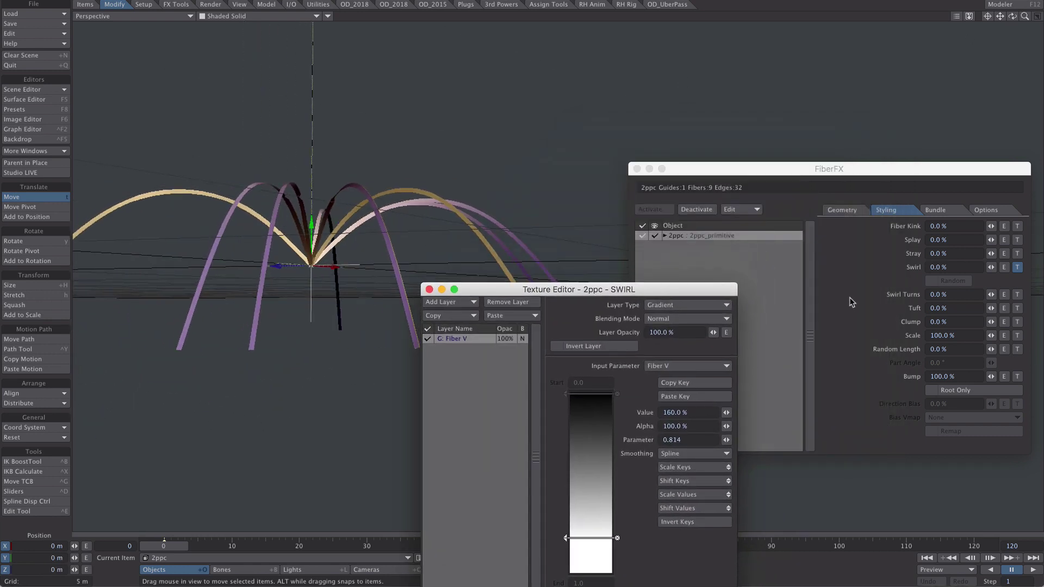
left_click(969, 244)
left_click_drag(991, 242, 992, 240)
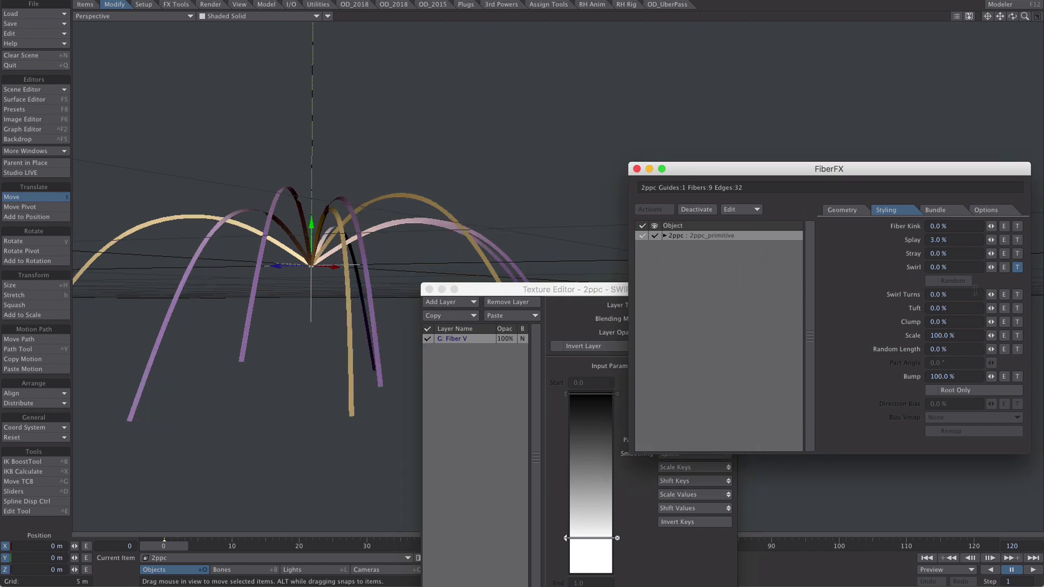
left_click_drag(990, 321, 991, 325)
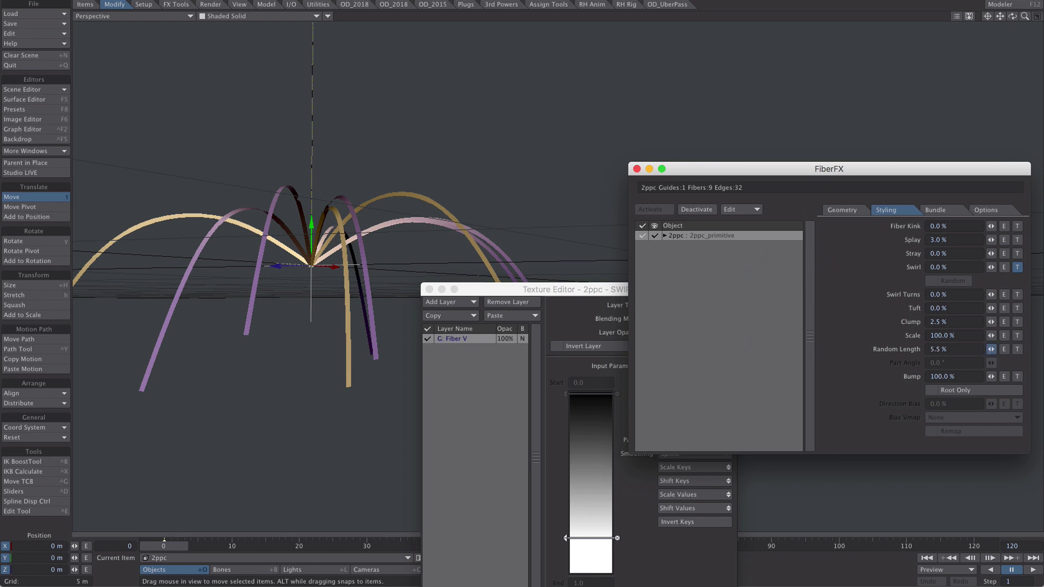
- Raise the bundle Strength and widen the bundle Spread to 34 mm
left_click_drag(442, 177, 392, 197, "alt")
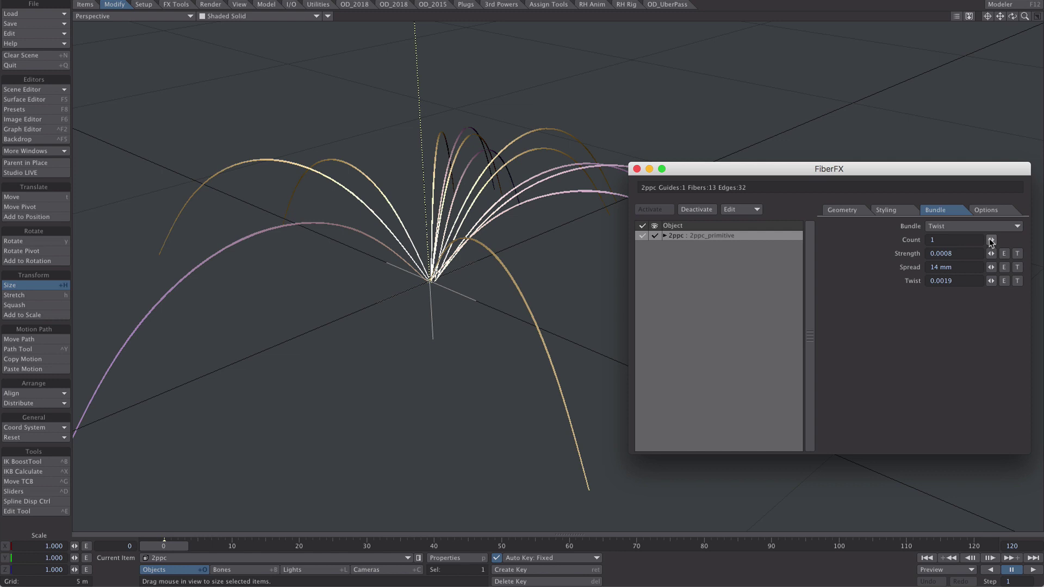
mouse_move(991, 253)
left_mouse_down()
mouse_move(1003, 256)
mouse_move(988, 258)
left_mouse_up()
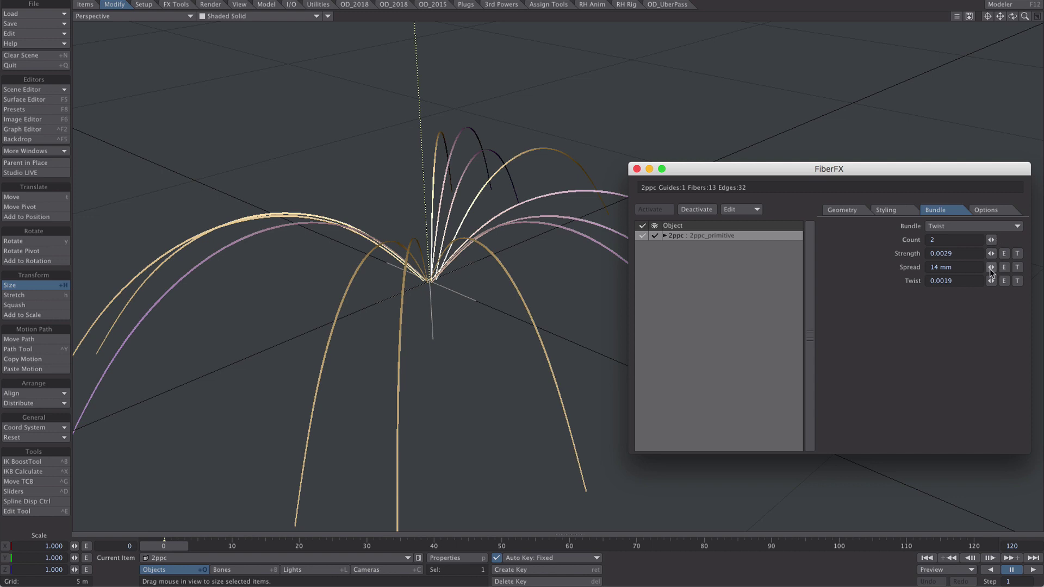
left_click_drag(991, 272, 1001, 273)
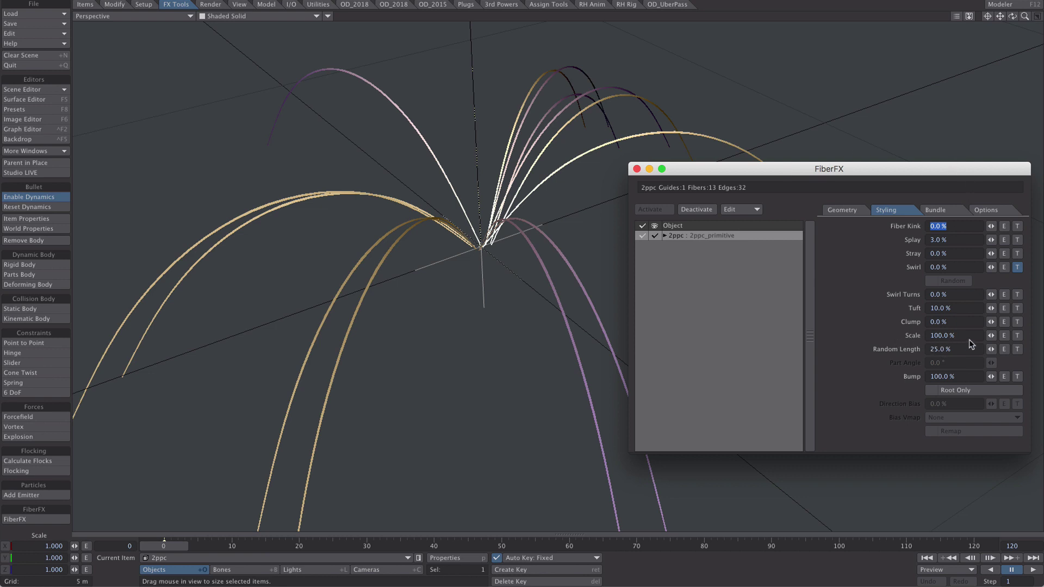
- Lower the fibre Scale, then bring it back up to 83.5%
left_click_drag(990, 335, 956, 336)
left_click_drag(991, 335, 962, 342)
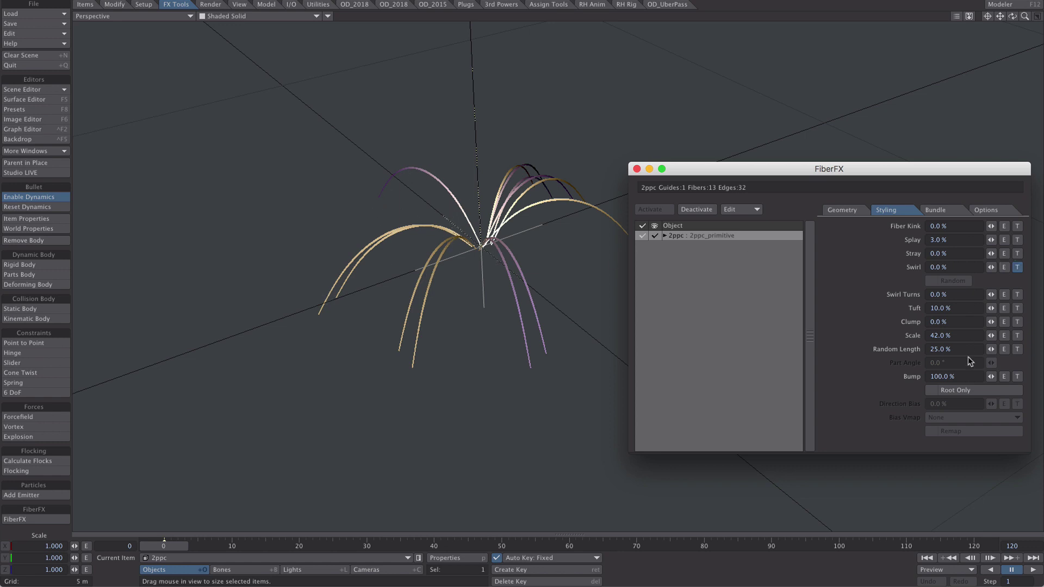
left_click(990, 335)
left_click_drag(991, 336, 949, 347)
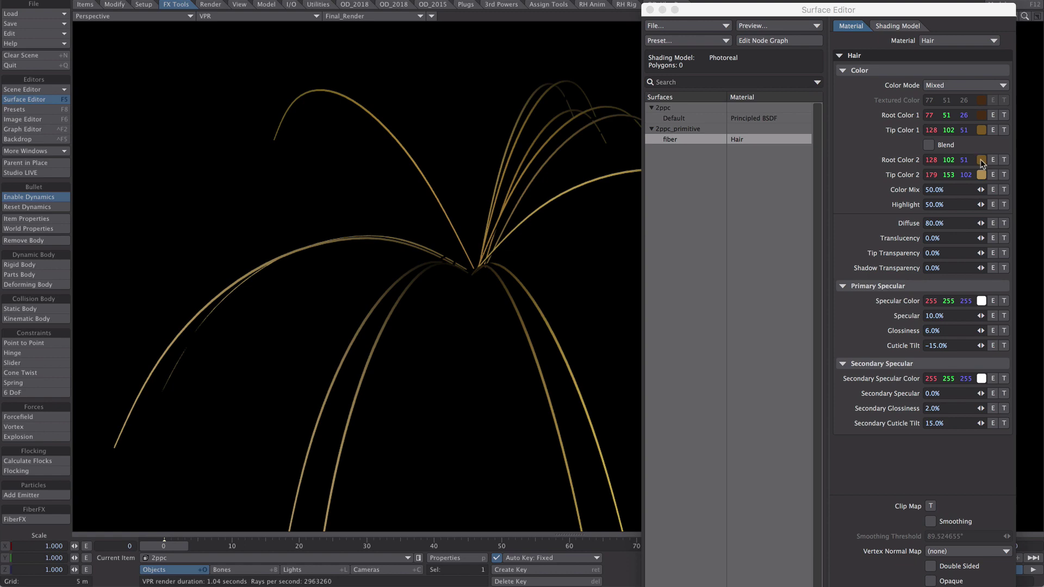
- Make Root Color 2 redder and warm up Tip Color 2 in the Hair material
left_click(982, 160)
left_click(590, 402)
left_click_drag(931, 160, 931, 105)
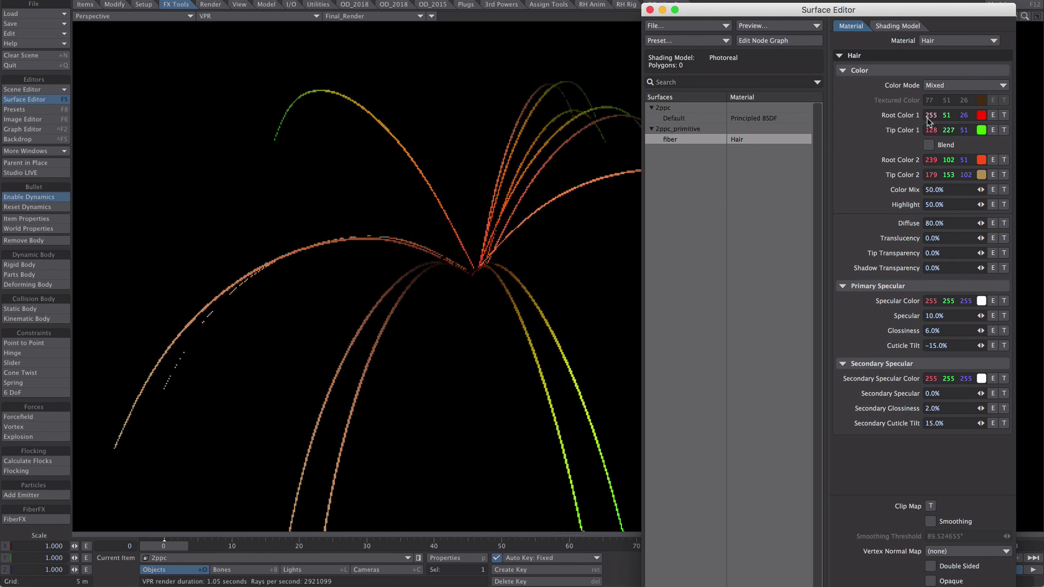
left_click_drag(929, 179, 974, 81)
- Switch the hair colour mode to Textured with a white colour
left_click(945, 80)
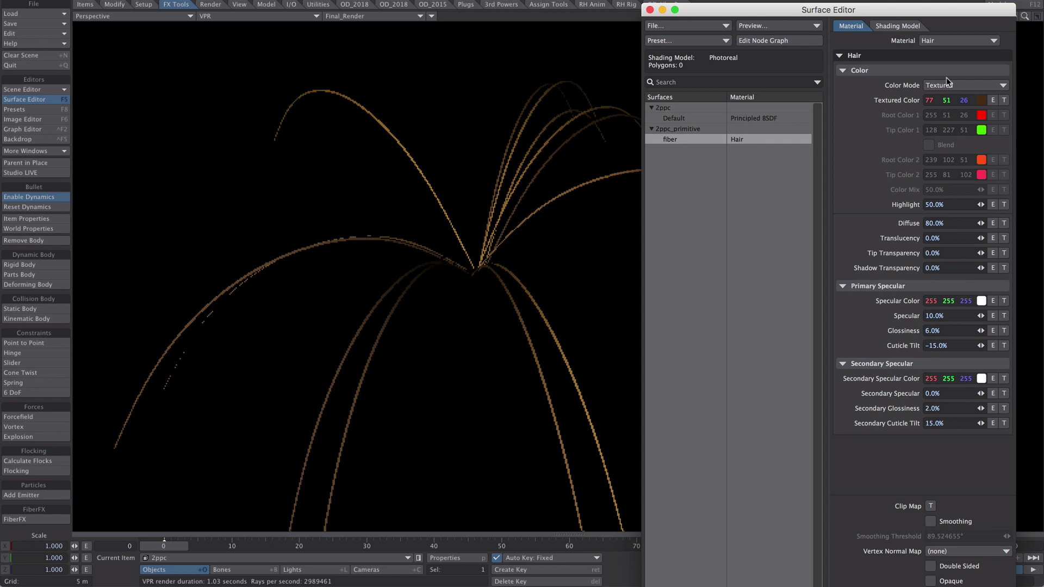
left_click_drag(947, 104, 979, 105)
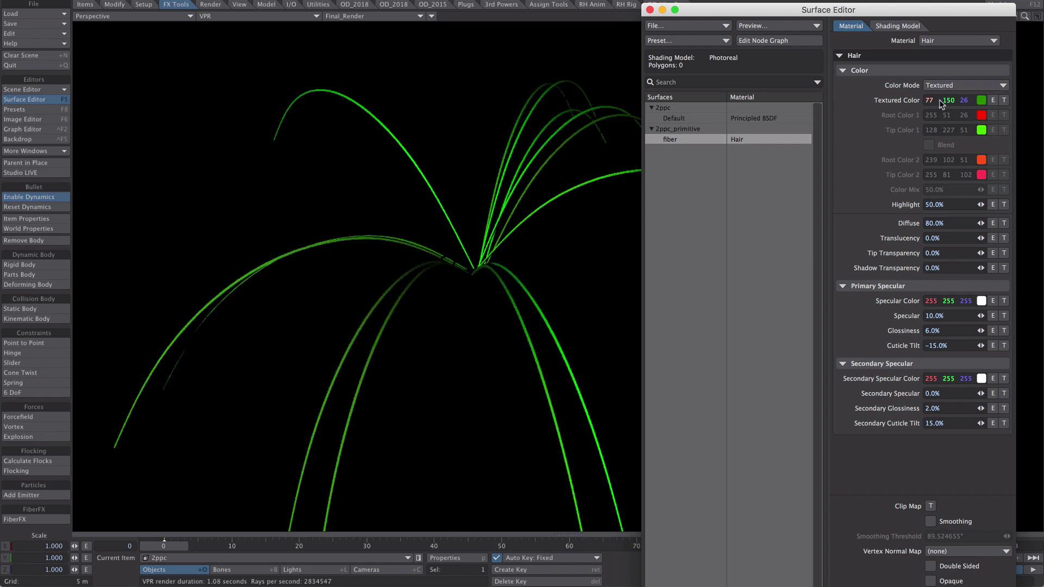
left_click(981, 101)
left_click(587, 314)
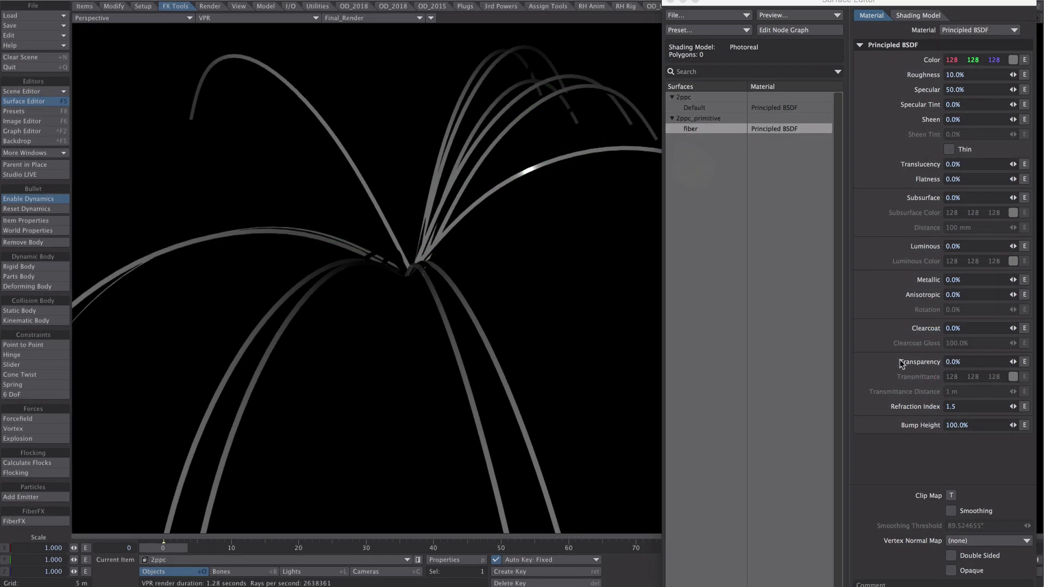
- Set the material's Luminous value to 100%
left_click(952, 246)
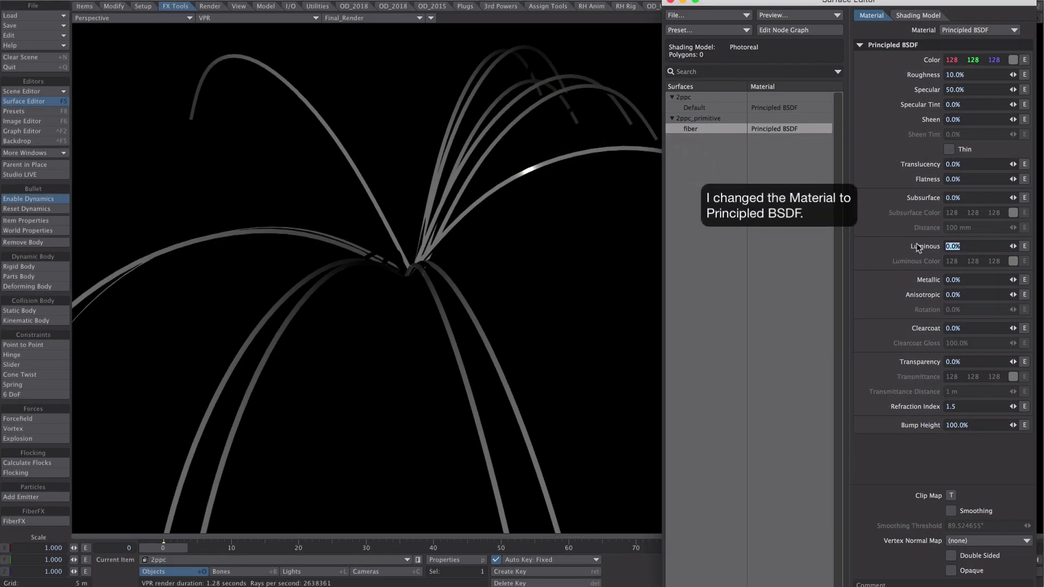
type("100")
key("Tab")
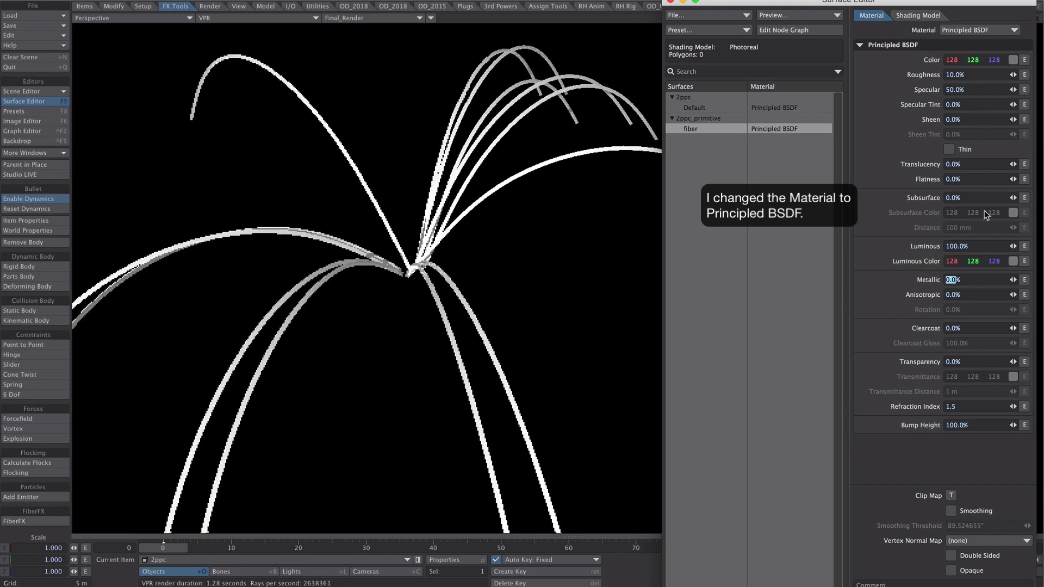
- In the fiber node graph, delete the Hair node and collapse Input
left_click(780, 30)
left_click(581, 278)
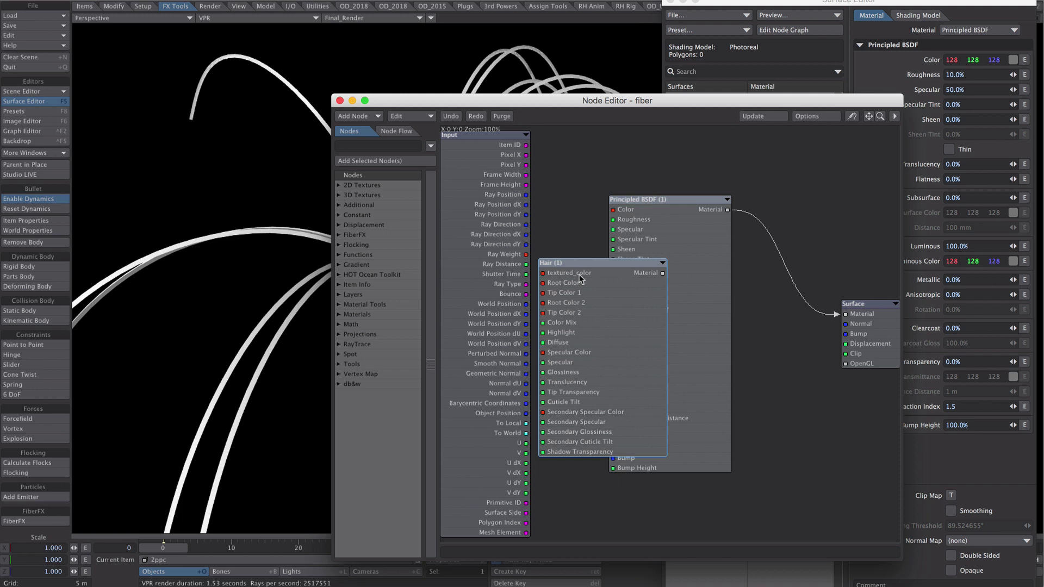
key("Delete")
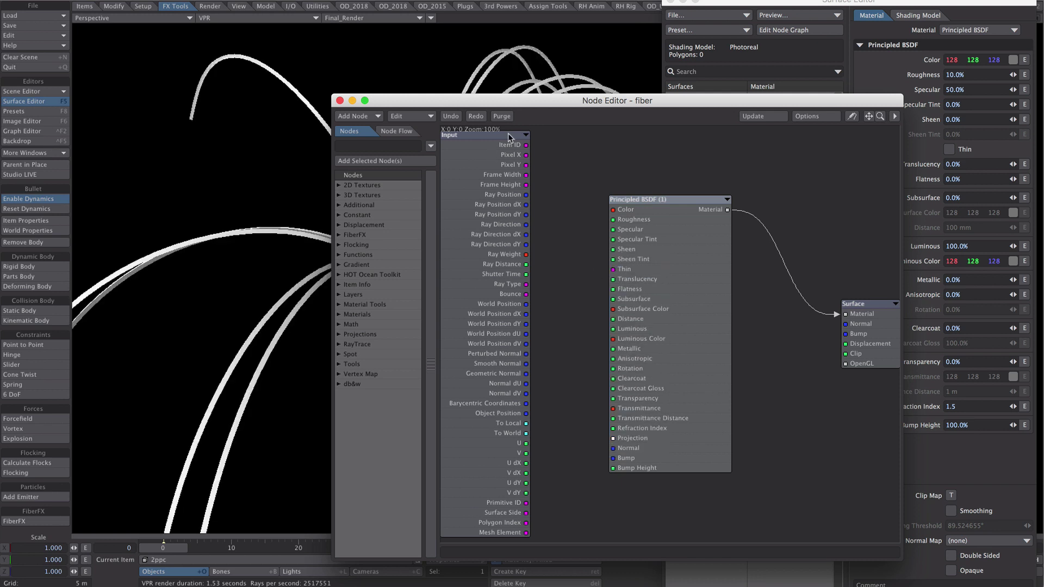
left_click(525, 135)
left_click_drag(665, 270, 742, 288)
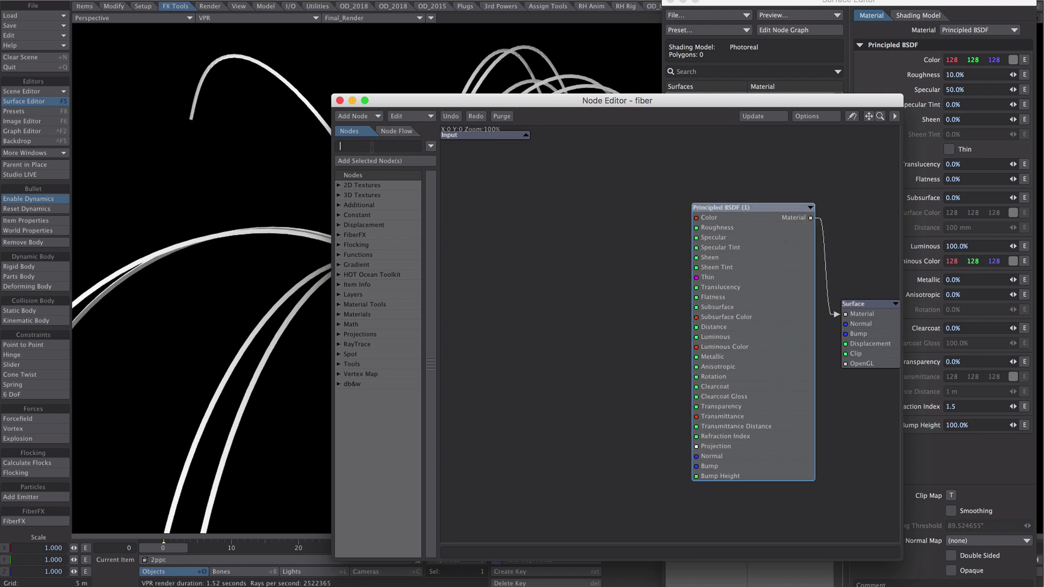
- Add a FiberInfo node from a 'fib' search, left of Principled BSDF
type("f")
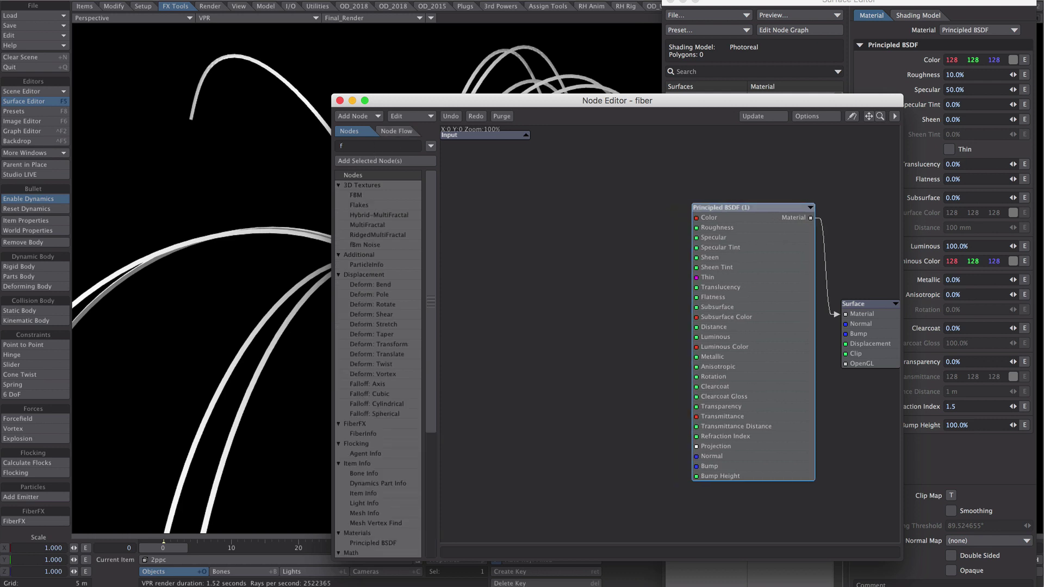
type("ib")
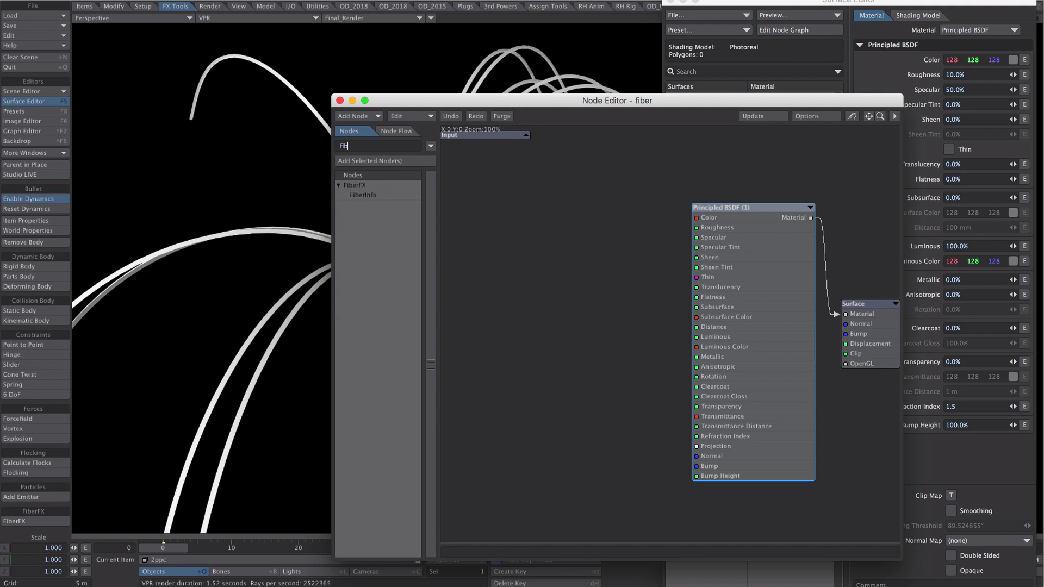
double_click(361, 194)
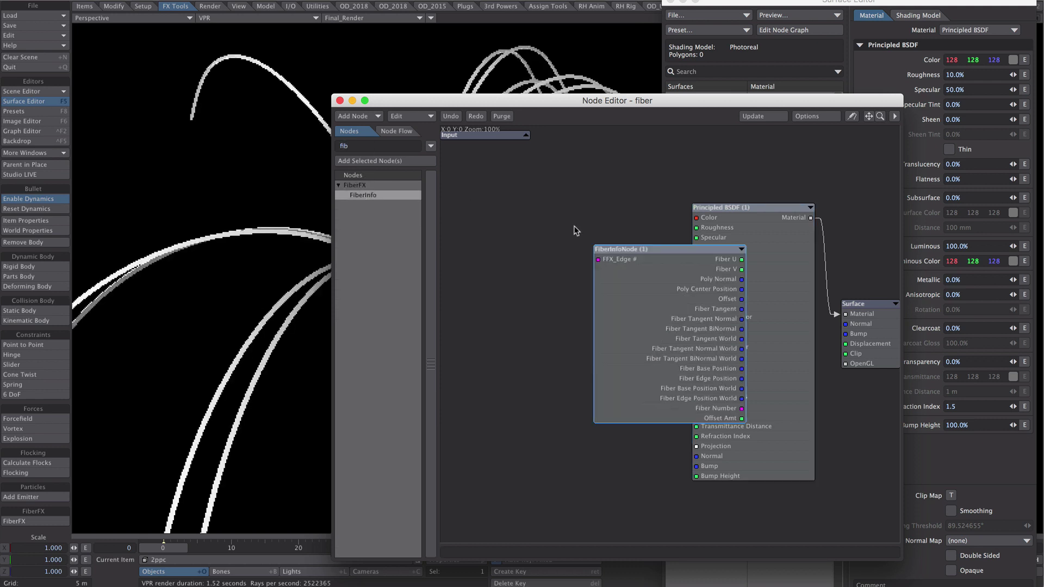
left_click_drag(645, 272, 501, 246)
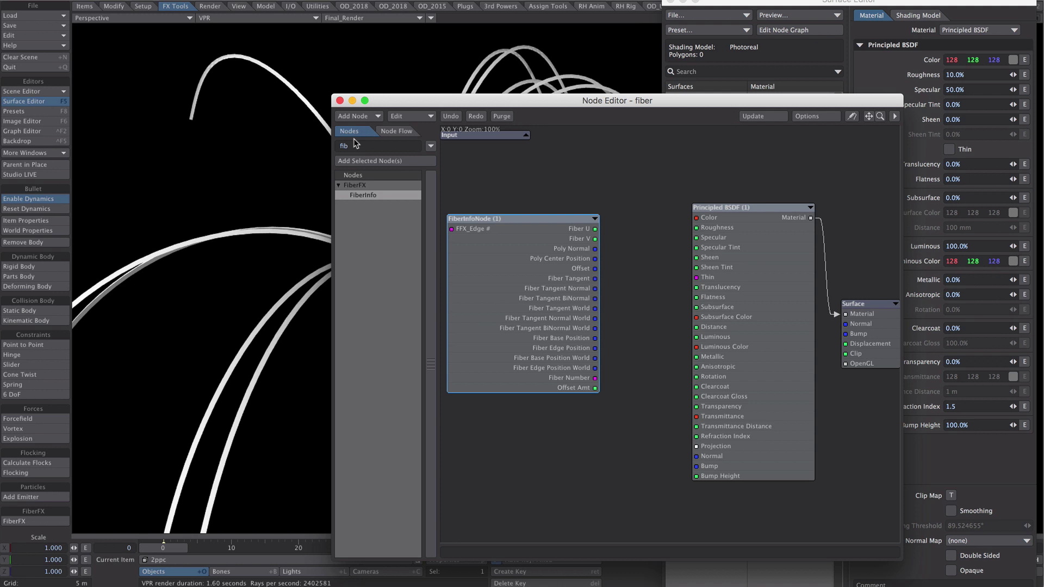
- Add a Gradient node between FiberInfo and Principled BSDF and open its settings
type("grad")
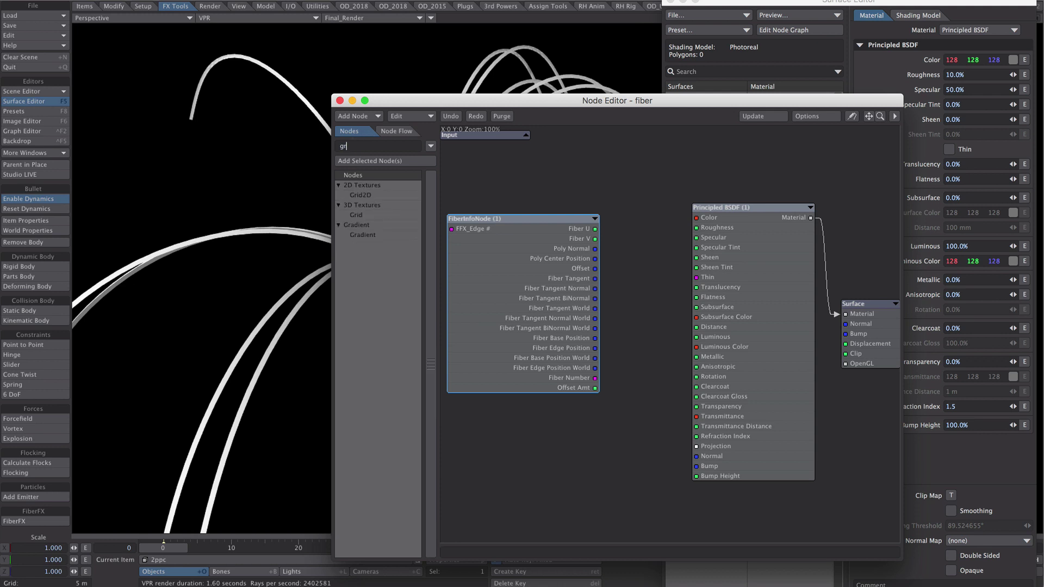
double_click(362, 195)
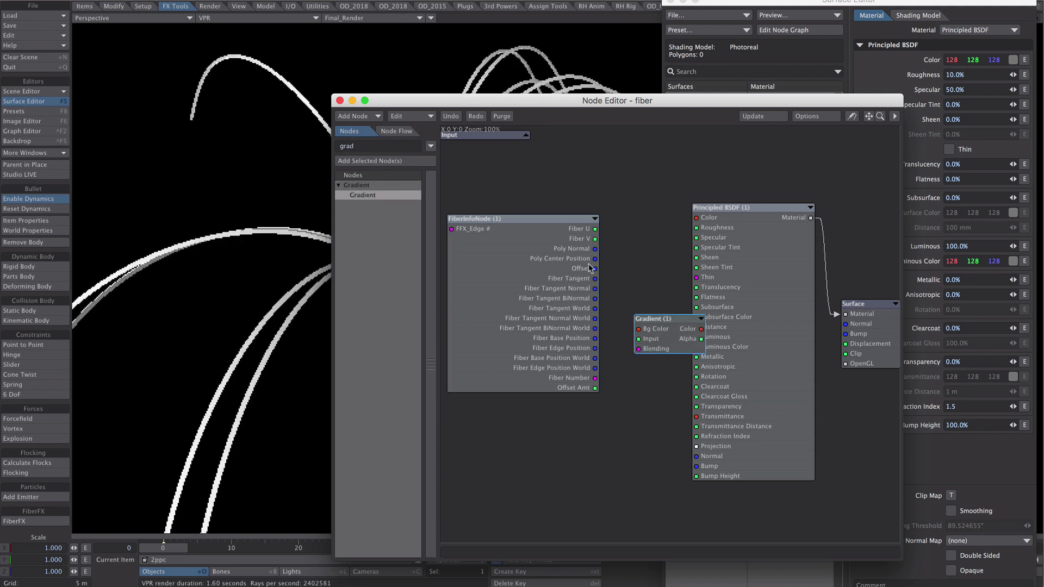
left_click_drag(577, 294, 535, 298)
left_click_drag(763, 318, 808, 329)
left_click_drag(676, 327, 654, 276)
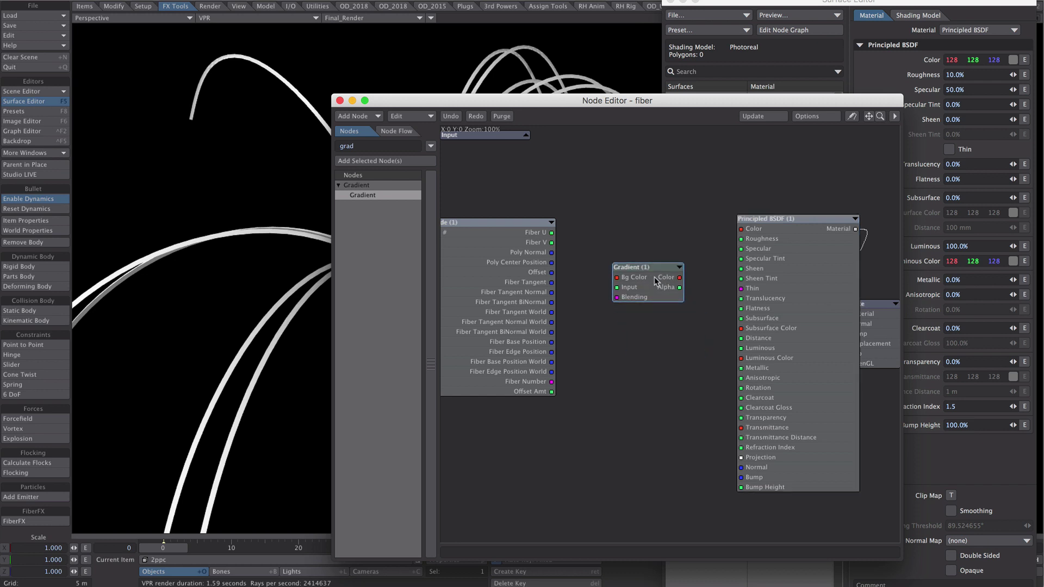
double_click(651, 278)
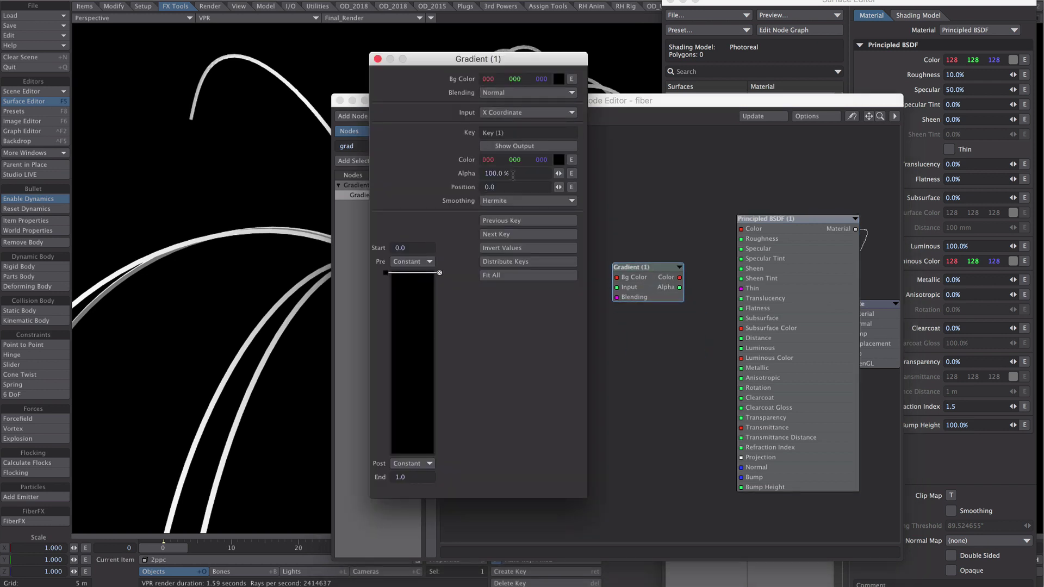
- Make the first gradient key red and add a cyan (0, 255, 255) key at 1.0
left_click_drag(489, 159, 506, 159)
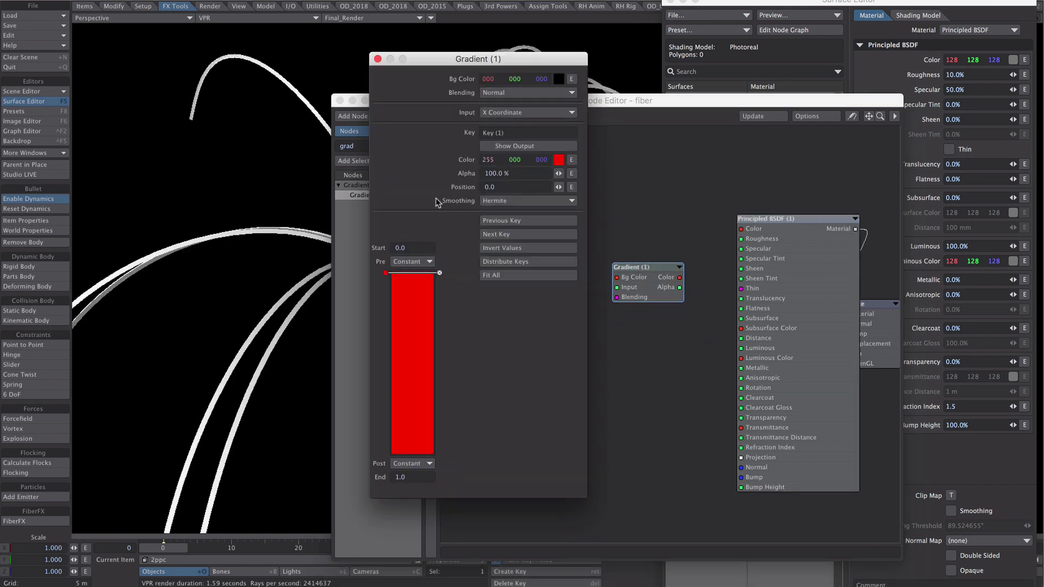
left_click(407, 433)
left_click(440, 452)
left_click_drag(531, 162, 456, 171)
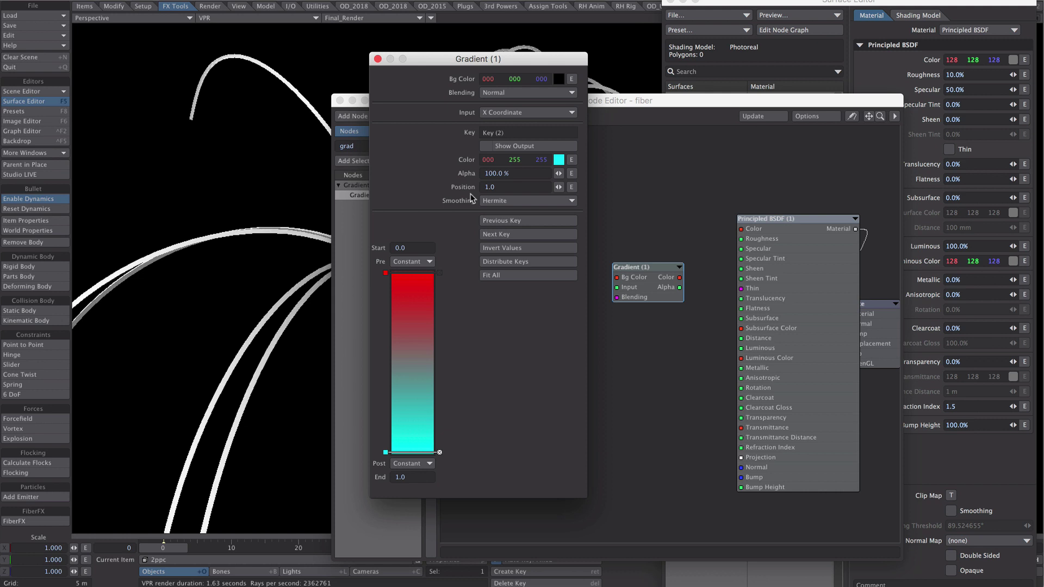
- Wire the Gradient Color output into Principled BSDF Color and Luminous Color
left_click(377, 59)
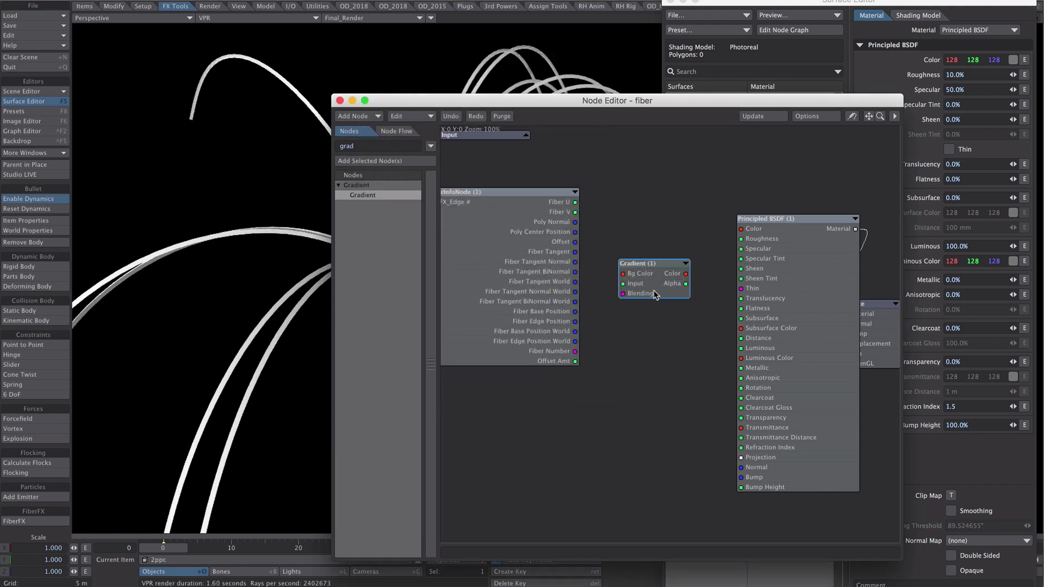
left_click_drag(649, 289, 652, 280)
left_click_drag(559, 106, 591, 233)
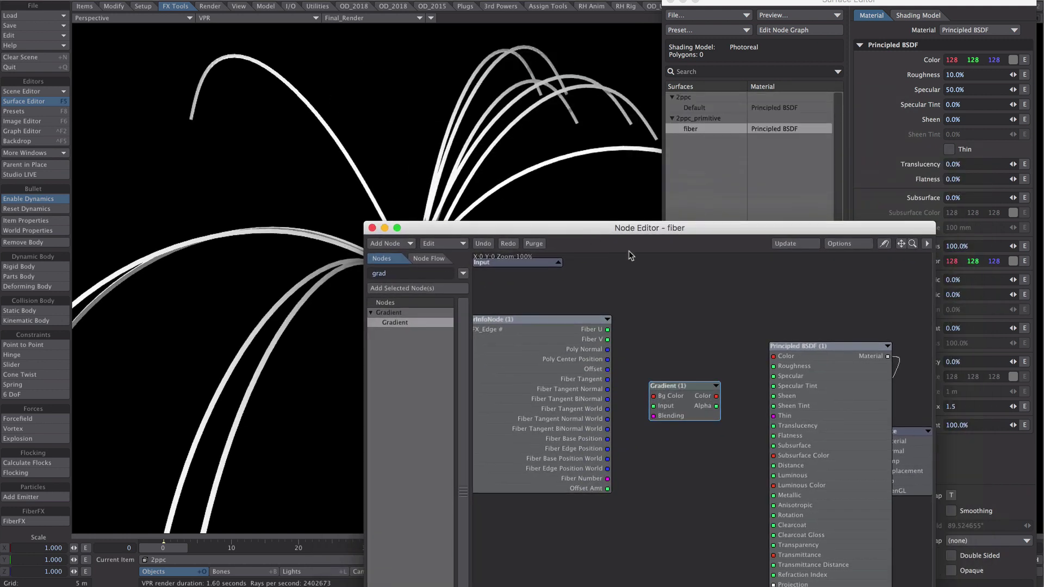
left_click_drag(717, 396, 773, 356)
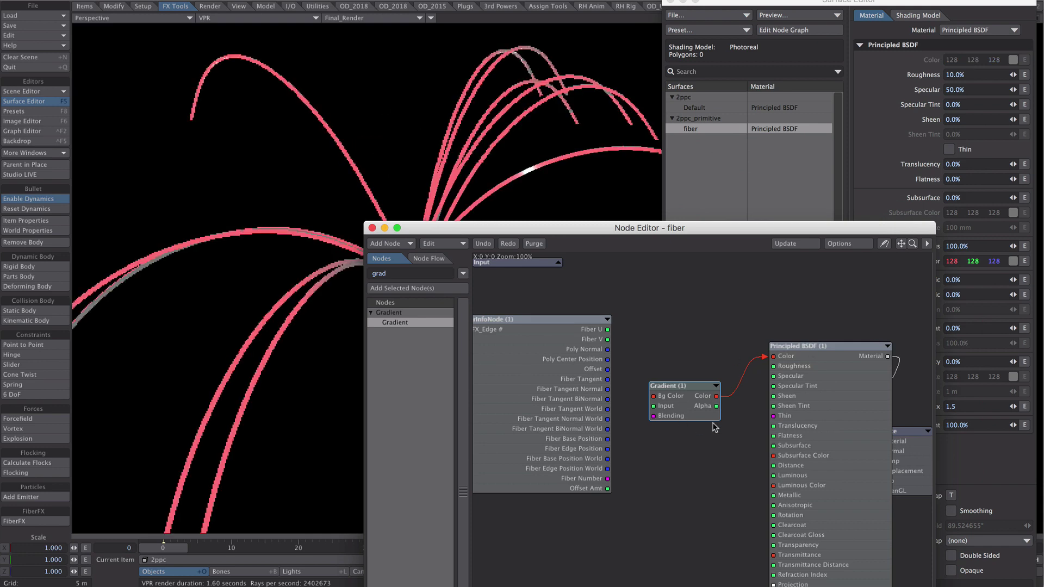
left_click_drag(716, 406, 809, 487)
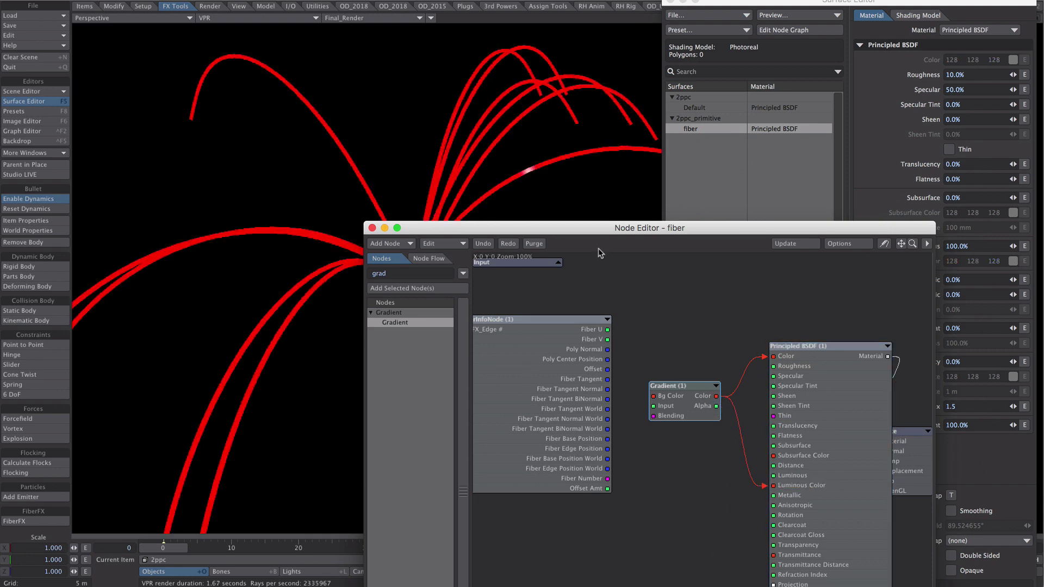
- Move the node editor higher and spread the nodes apart for a tidy layout
left_click_drag(583, 232, 623, 153)
left_click_drag(871, 321, 914, 312)
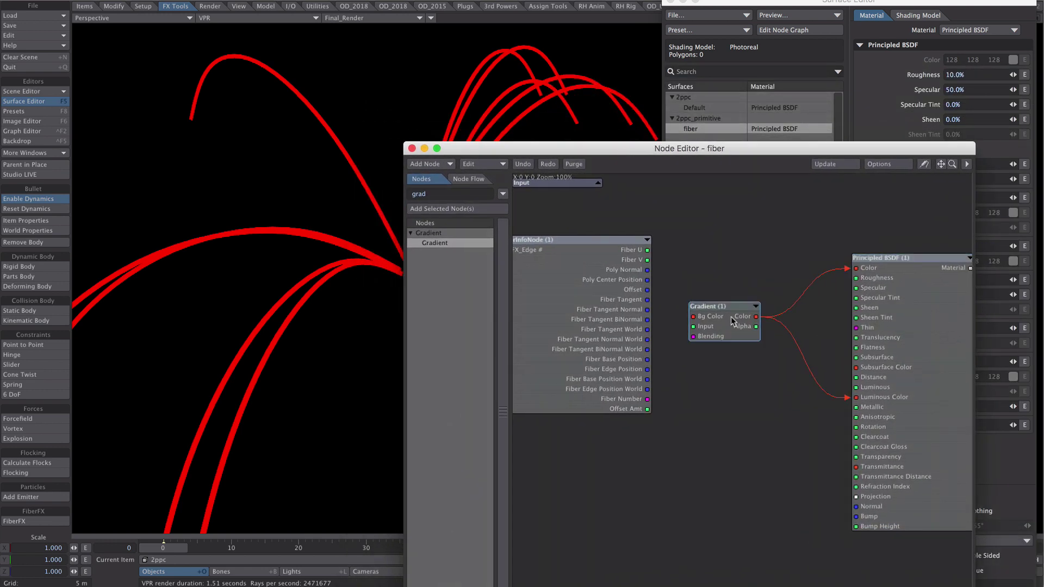
left_click_drag(740, 321, 783, 318)
left_click_drag(569, 300, 599, 341)
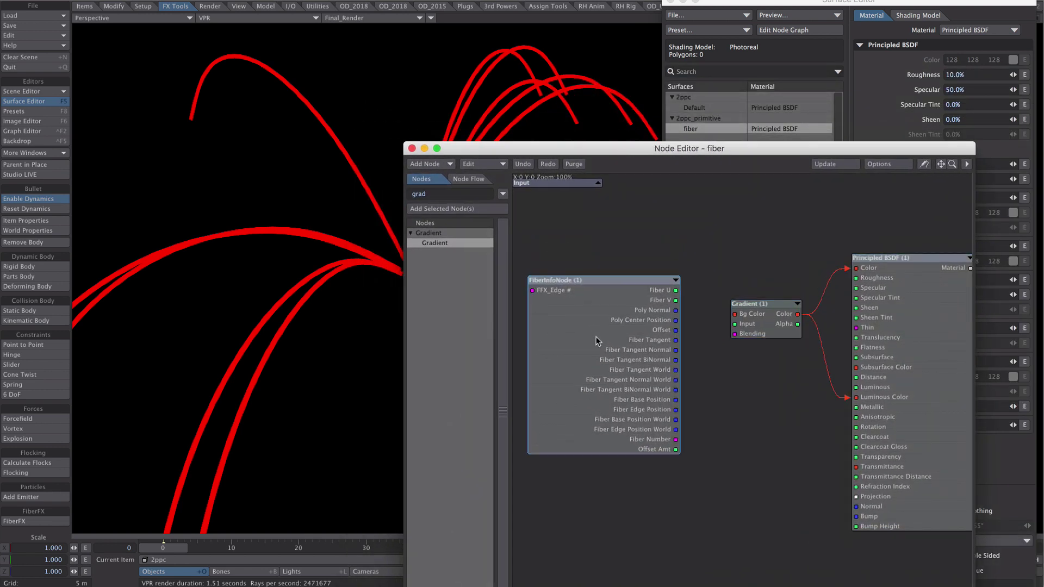
- Add a Random Scalar node from a 'ran' search, placed below the Gradient
double_click(430, 191)
type("ran")
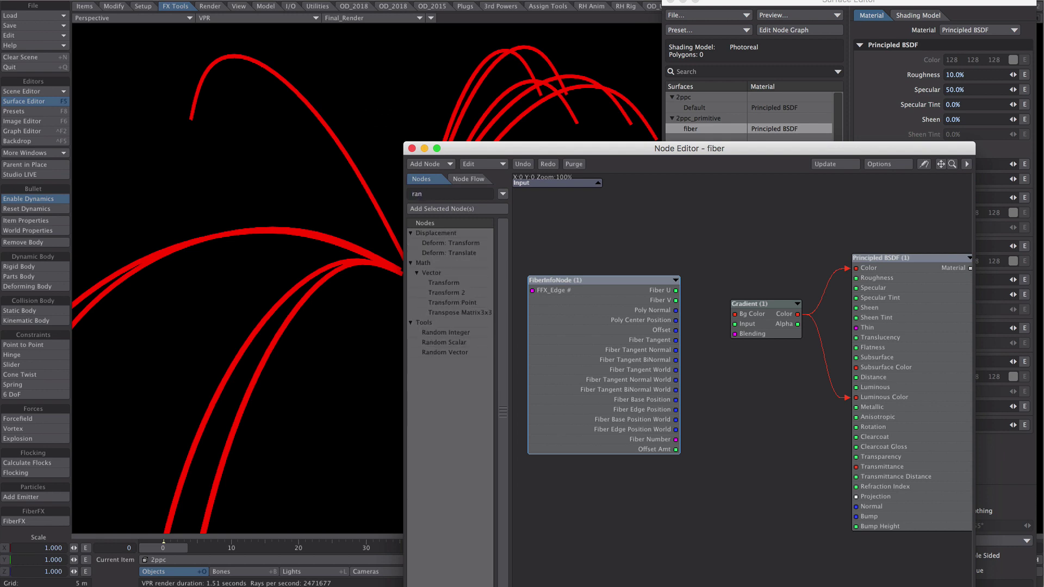
key("BackSpace")
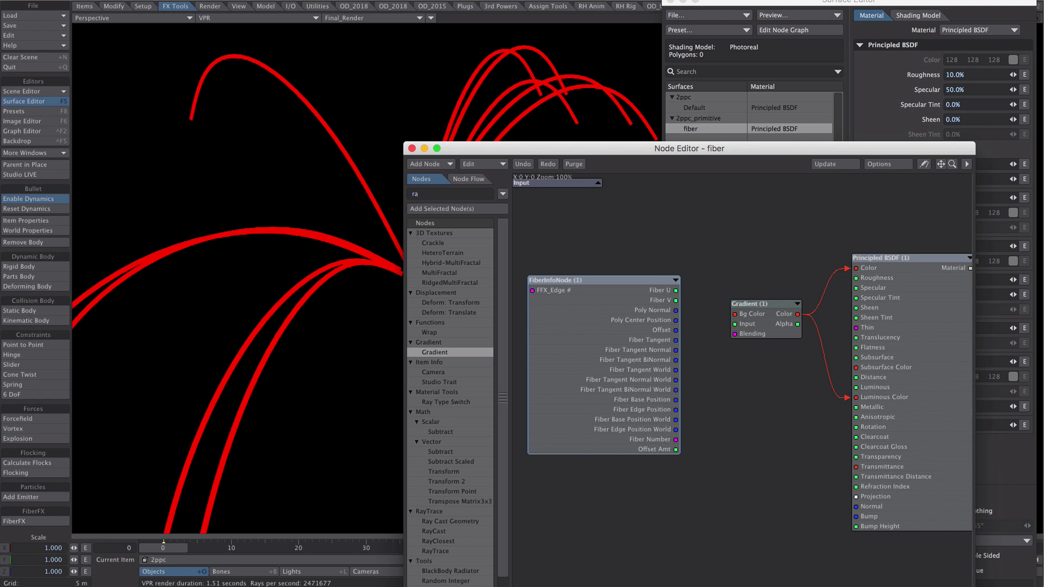
type("n")
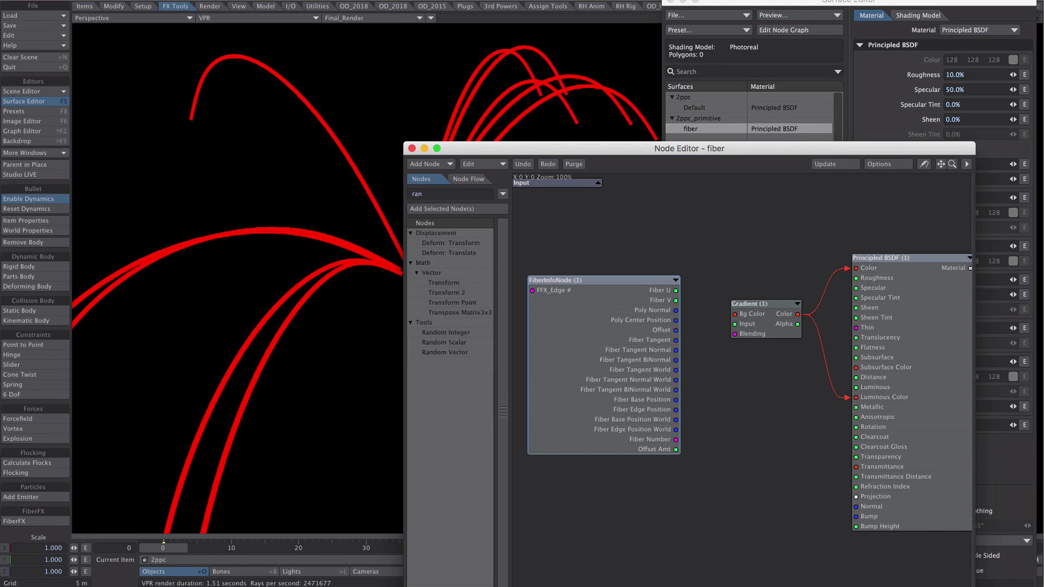
double_click(438, 342)
left_click(877, 375)
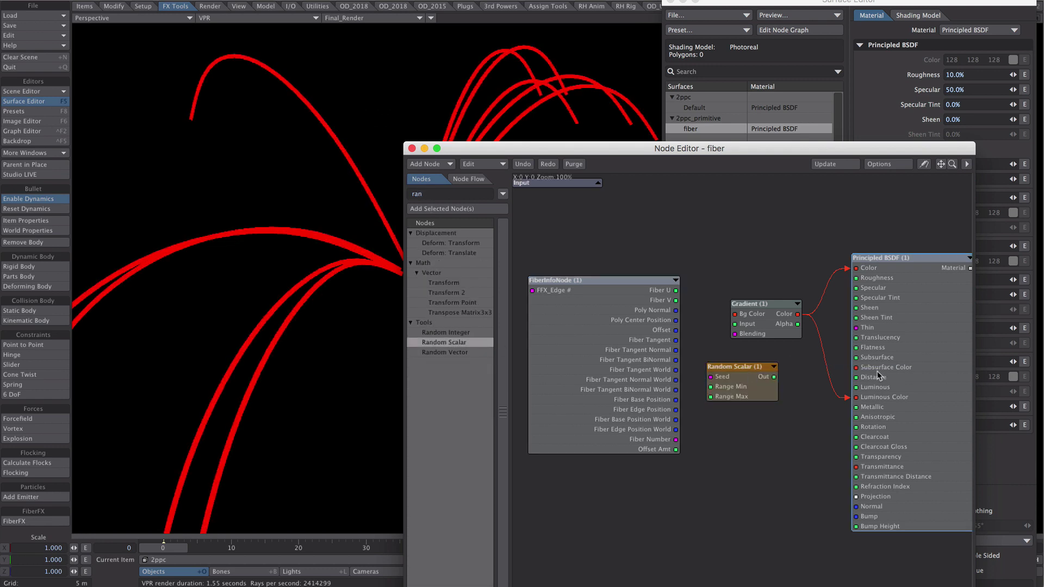
left_click_drag(661, 373, 639, 373)
left_click_drag(745, 380, 724, 390)
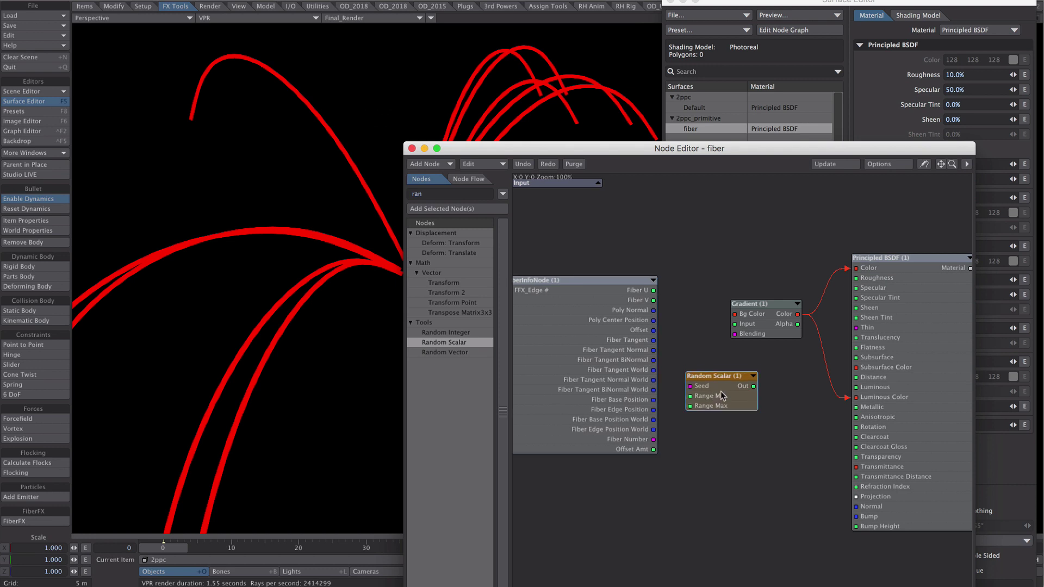
- Seed Random Scalar with Fiber Number, include Min/Max, and feed it to Gradient Input
left_click_drag(653, 439, 725, 384)
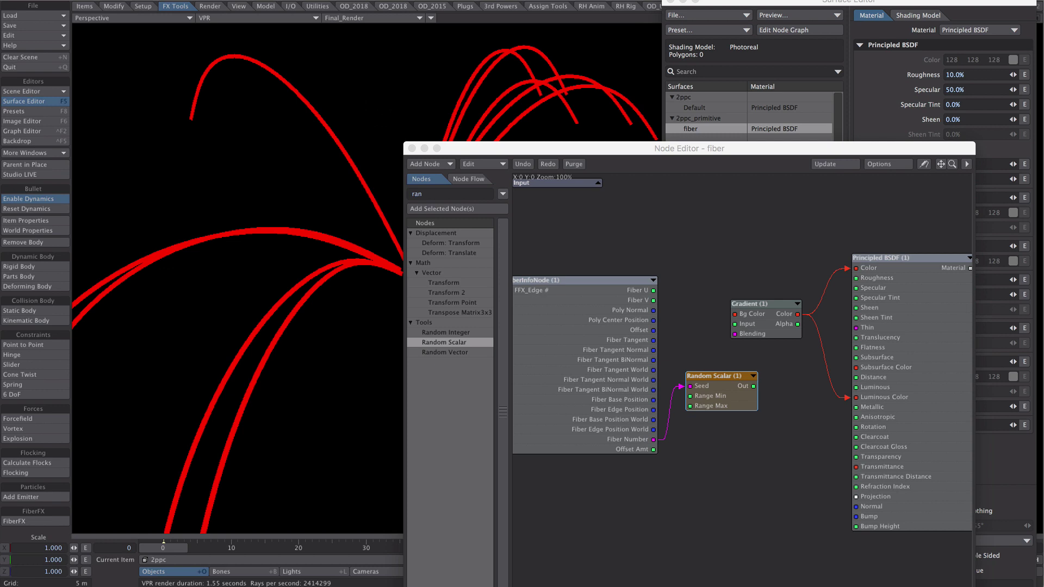
left_click_drag(513, 175, 479, 332)
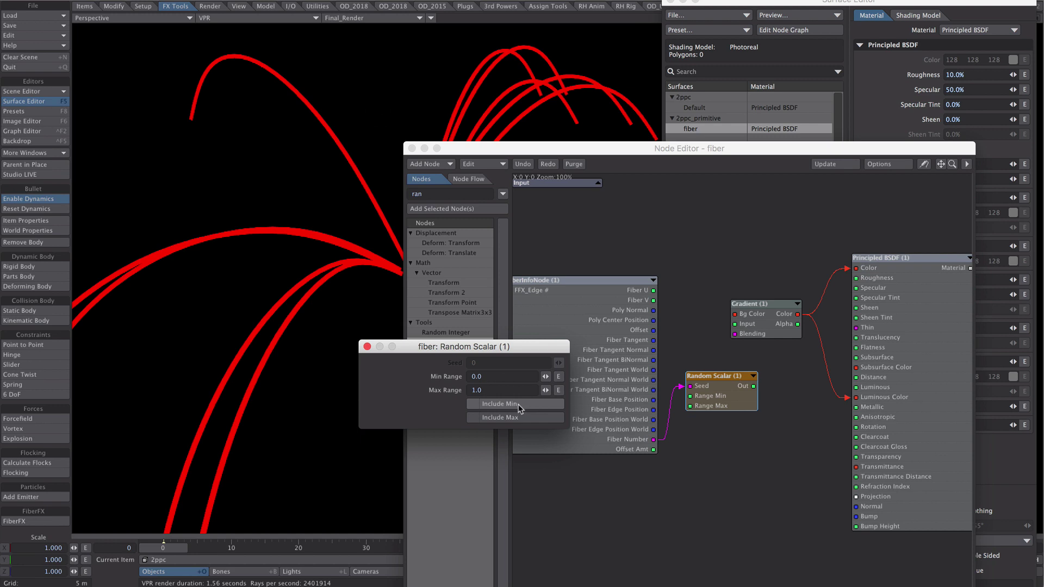
left_click(518, 404)
left_click(520, 417)
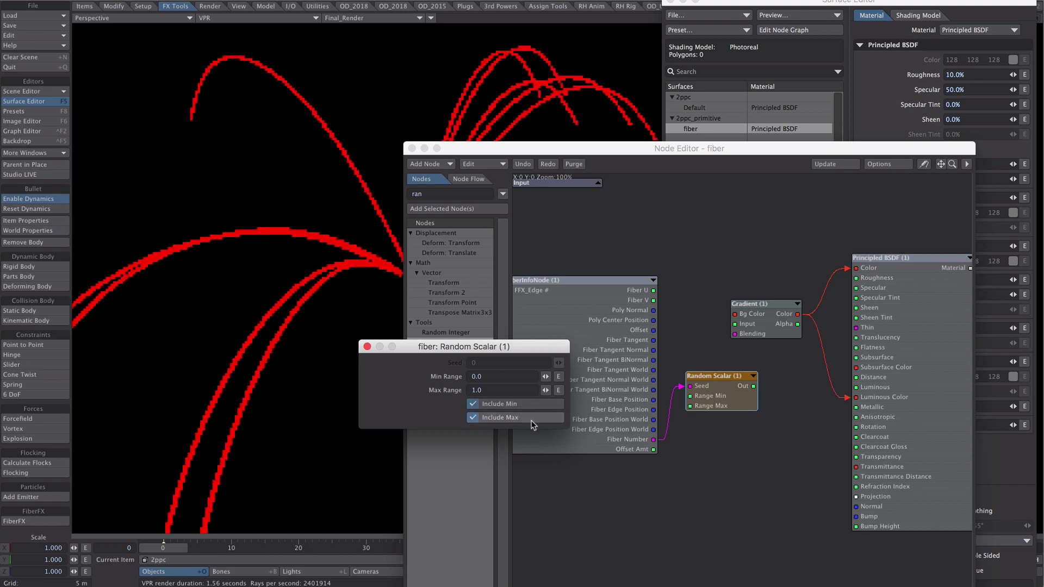
left_click(367, 347)
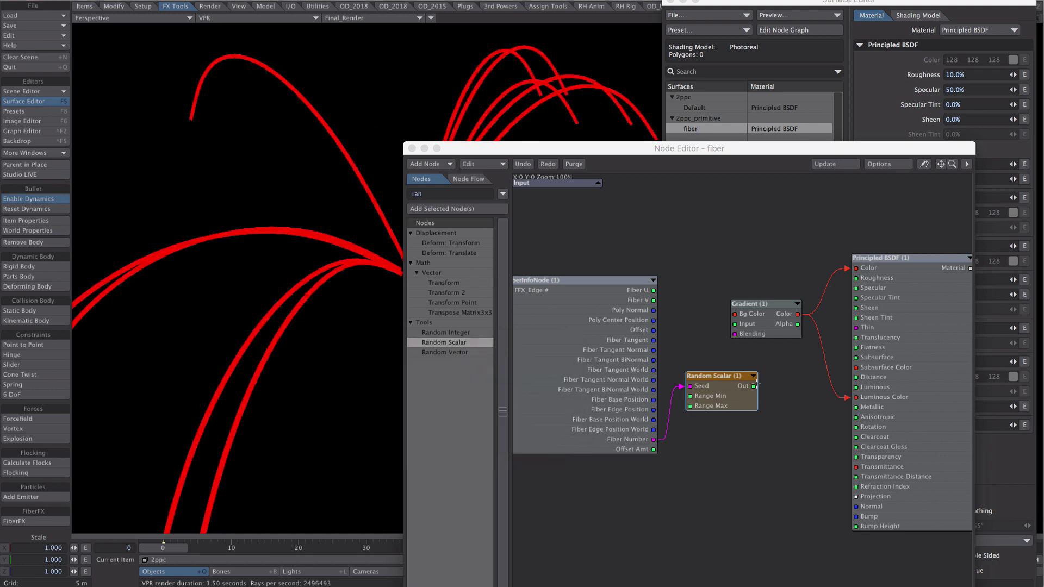
left_click_drag(753, 386, 730, 328)
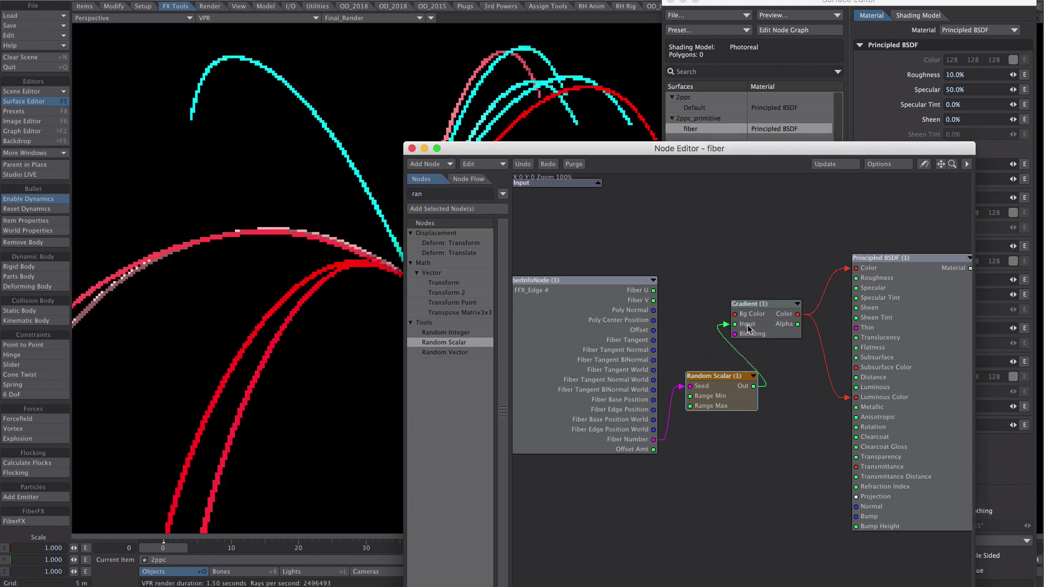
left_click_drag(609, 154, 803, 135)
- Add a middle gradient key and give it and the cyan key Step smoothing
double_click(940, 282)
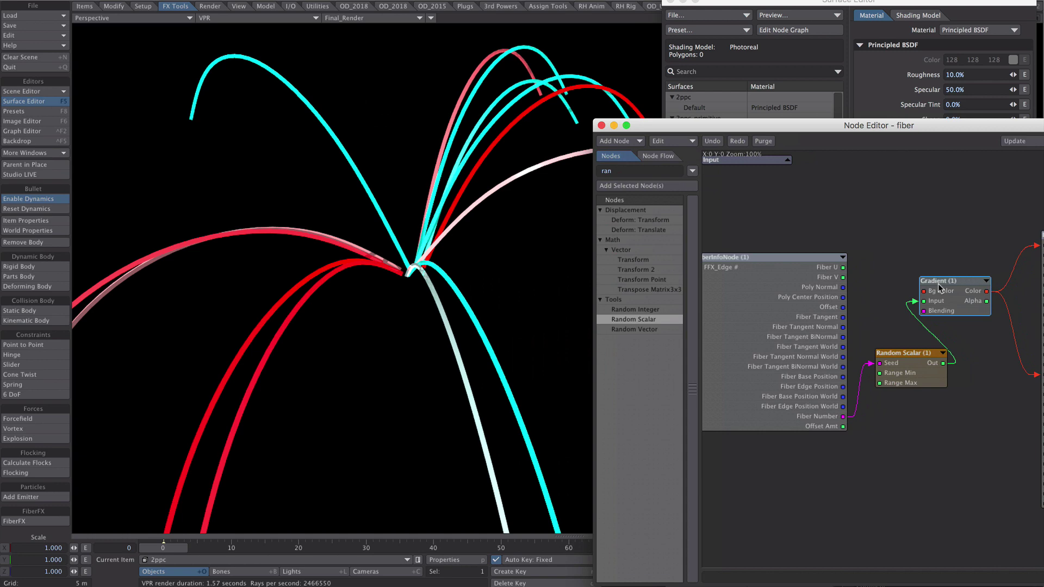
left_click_drag(535, 68, 901, 93)
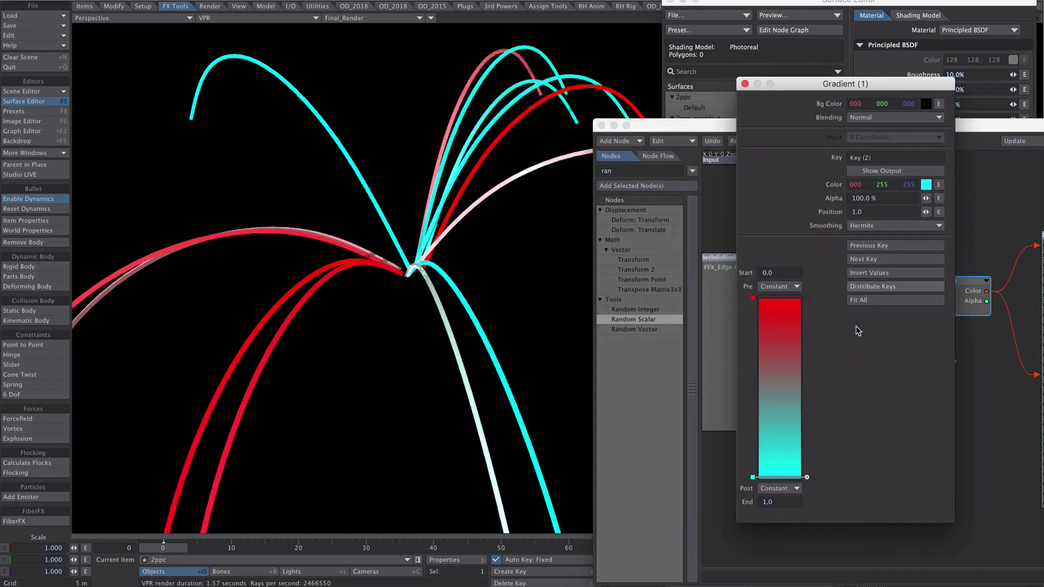
left_click(775, 383)
left_click(870, 225)
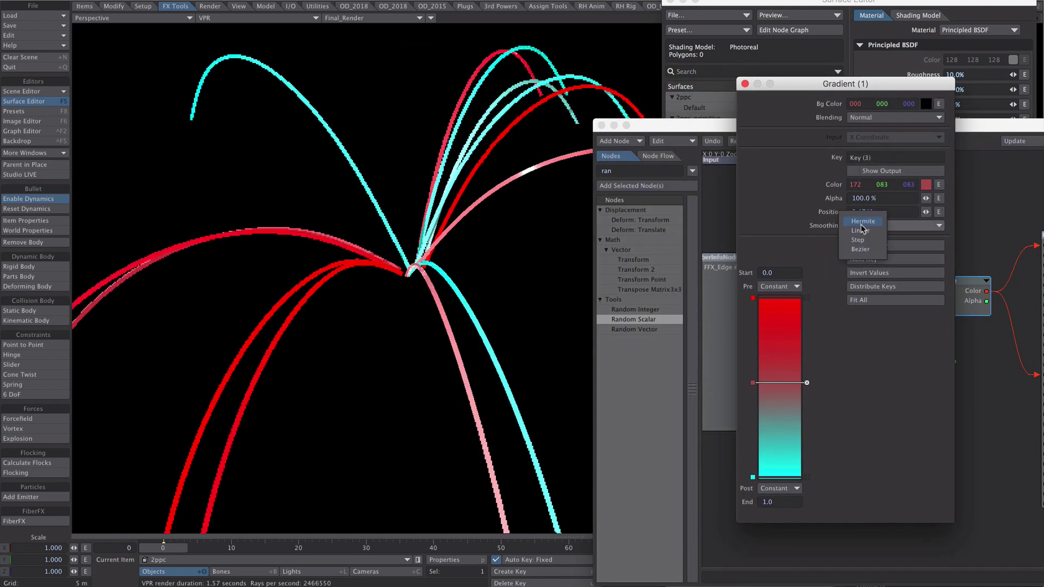
left_click(859, 234)
left_click_drag(879, 187, 903, 187)
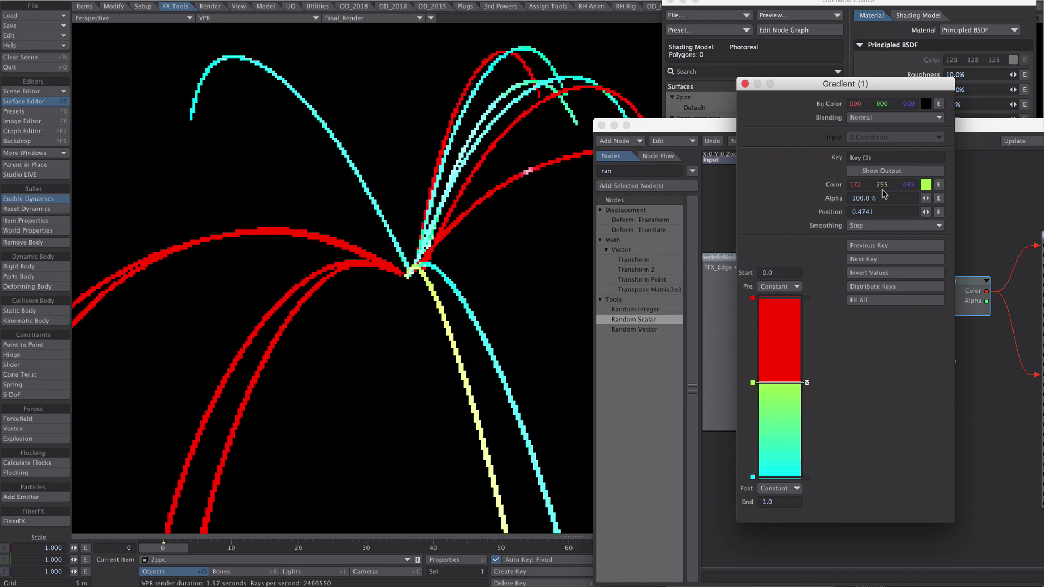
left_click(795, 475)
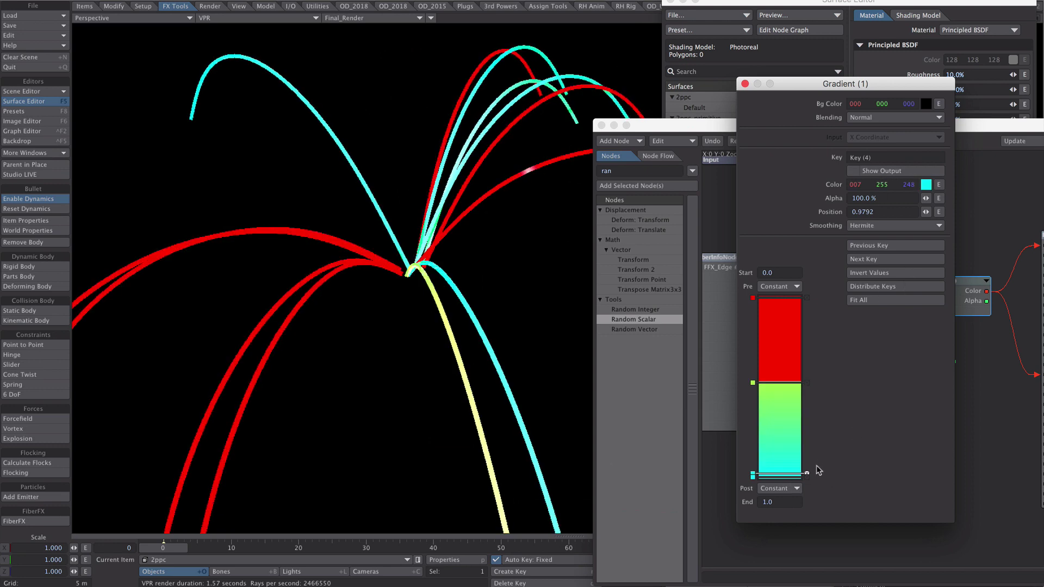
left_click(807, 475)
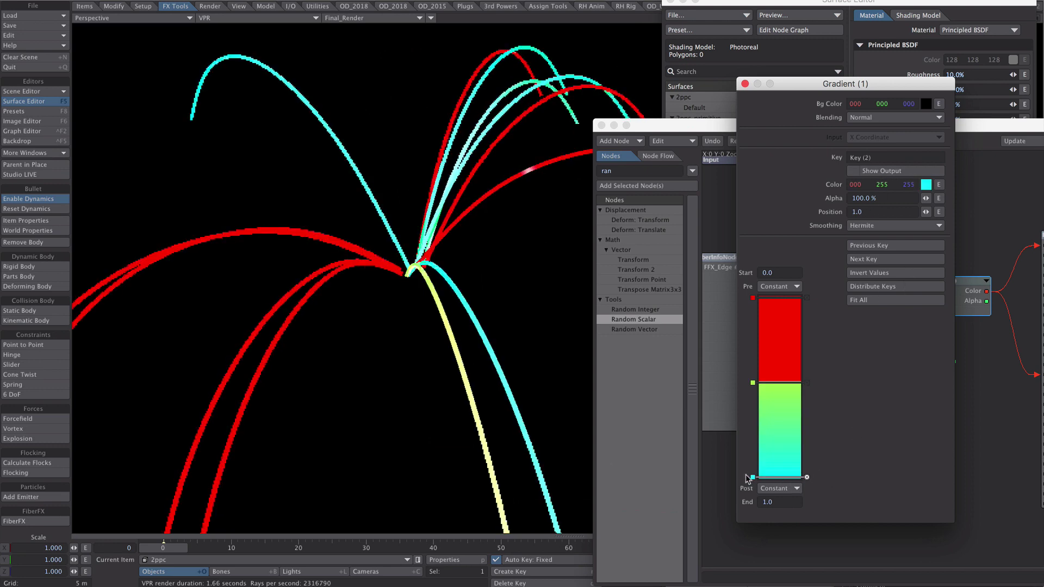
left_click(870, 225)
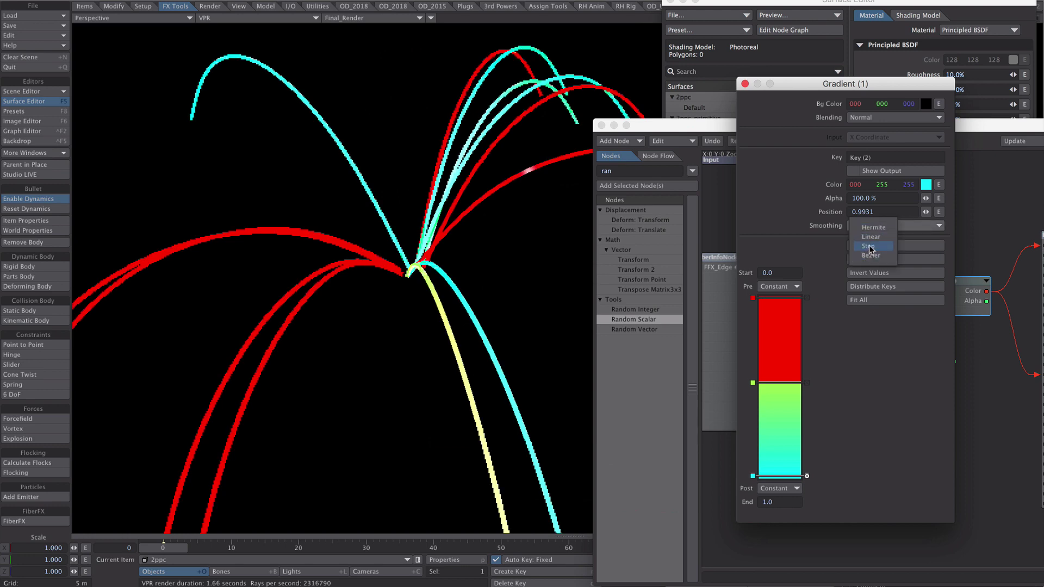
left_click(868, 246)
- Reposition the keys, middle at 0.4118, and make the middle key white
left_click_drag(776, 477, 771, 356)
left_click_drag(772, 414, 771, 439)
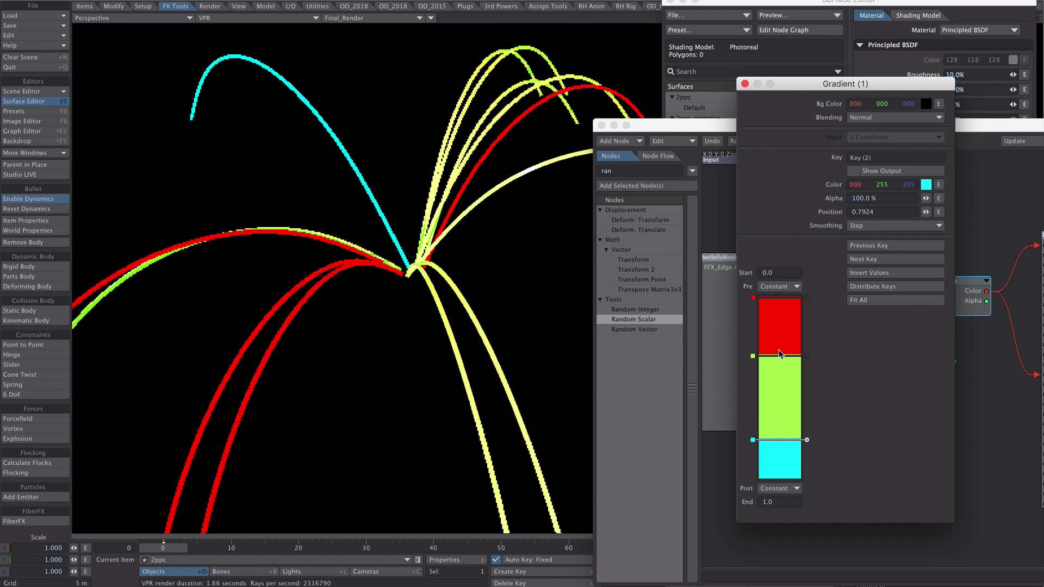
left_click_drag(777, 356, 776, 372)
left_click_drag(777, 440, 776, 431)
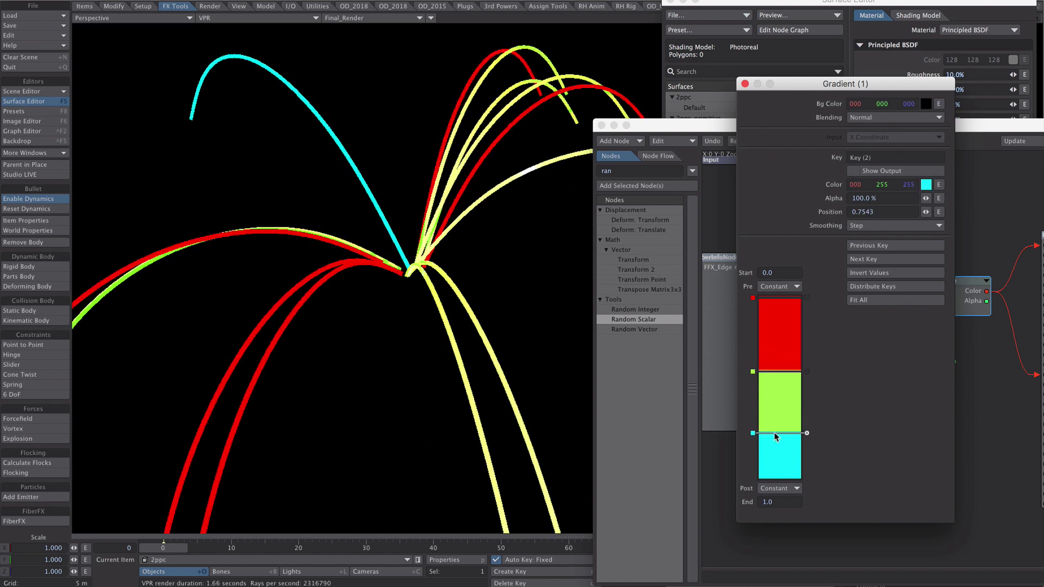
left_click(773, 371)
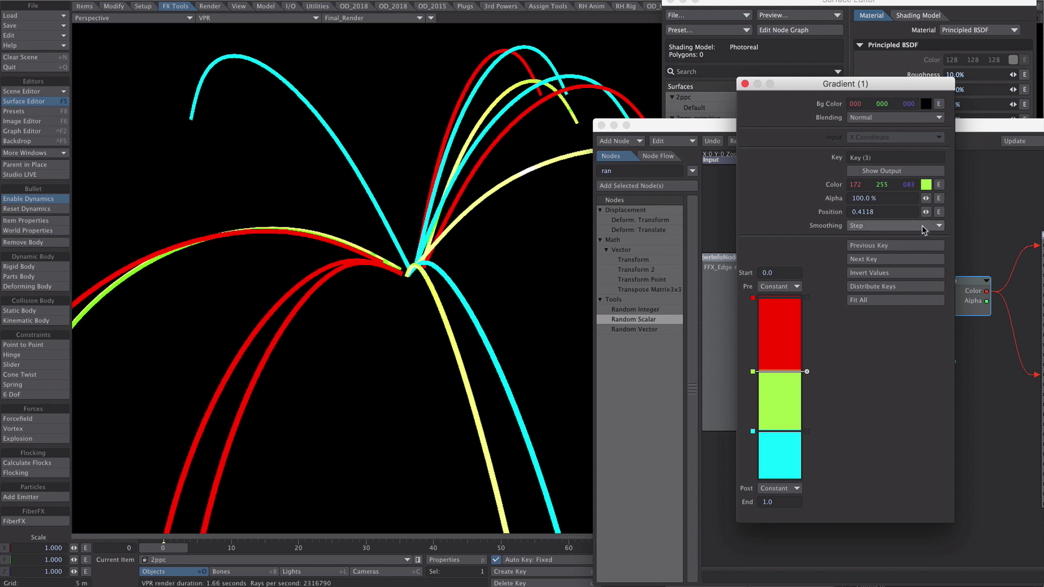
left_click(926, 184)
left_click(472, 373)
left_click(444, 398)
- Close the Gradient and node editor, then reopen the fiber node graph from the Surface Editor
left_click(745, 83)
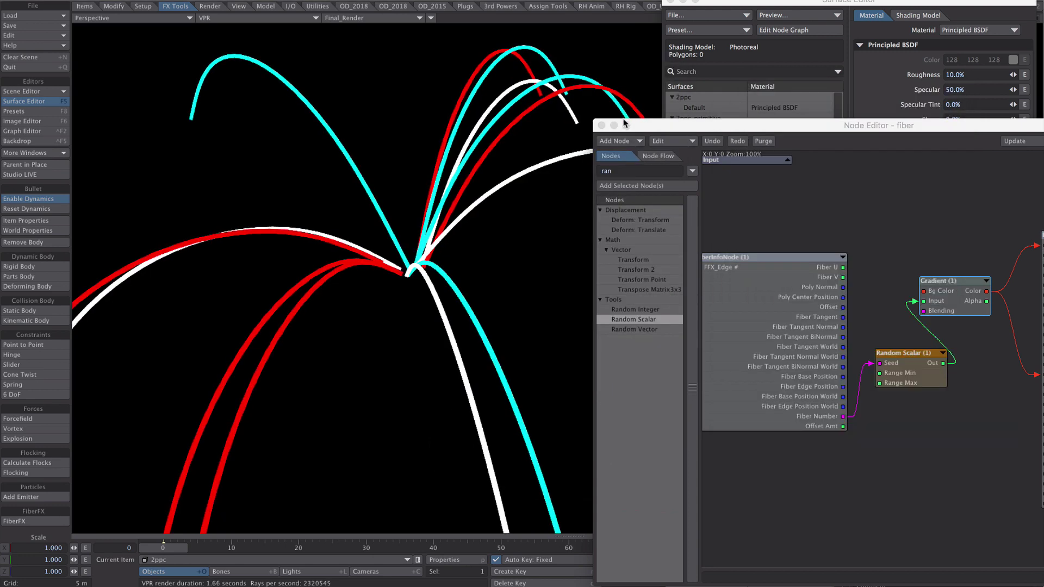
left_click(601, 125)
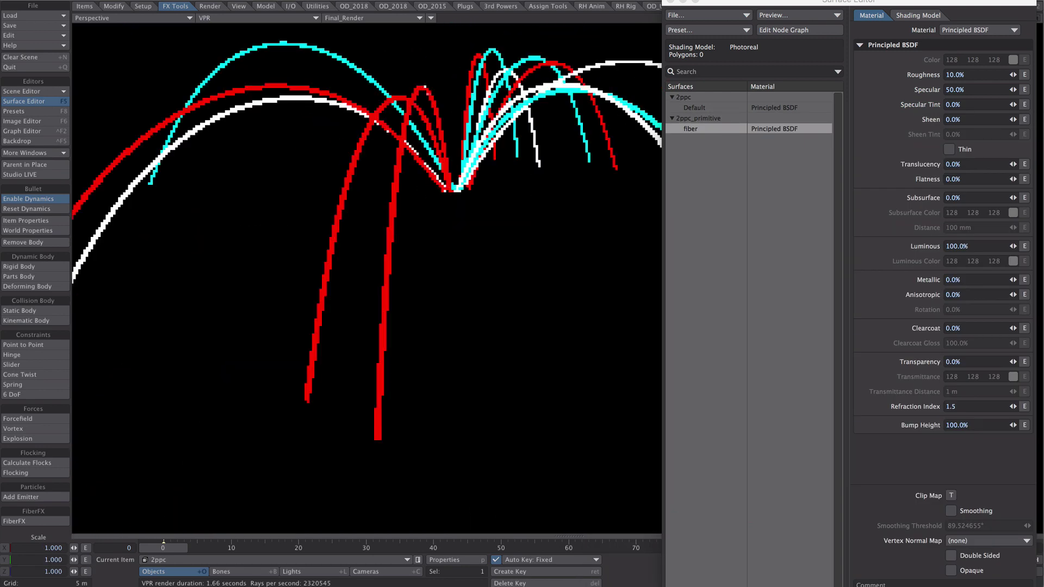
left_click(772, 47)
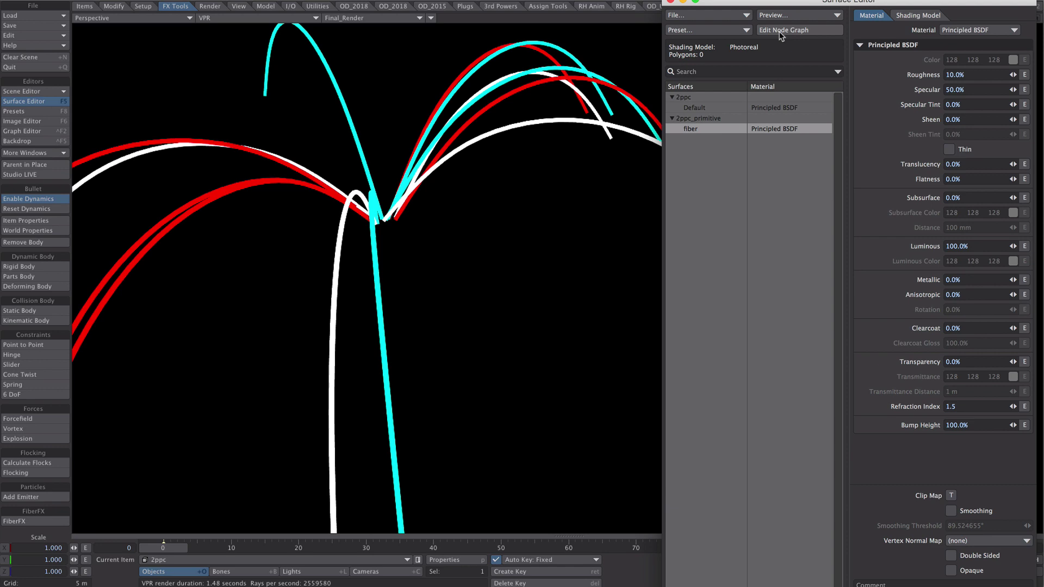
left_click(781, 31)
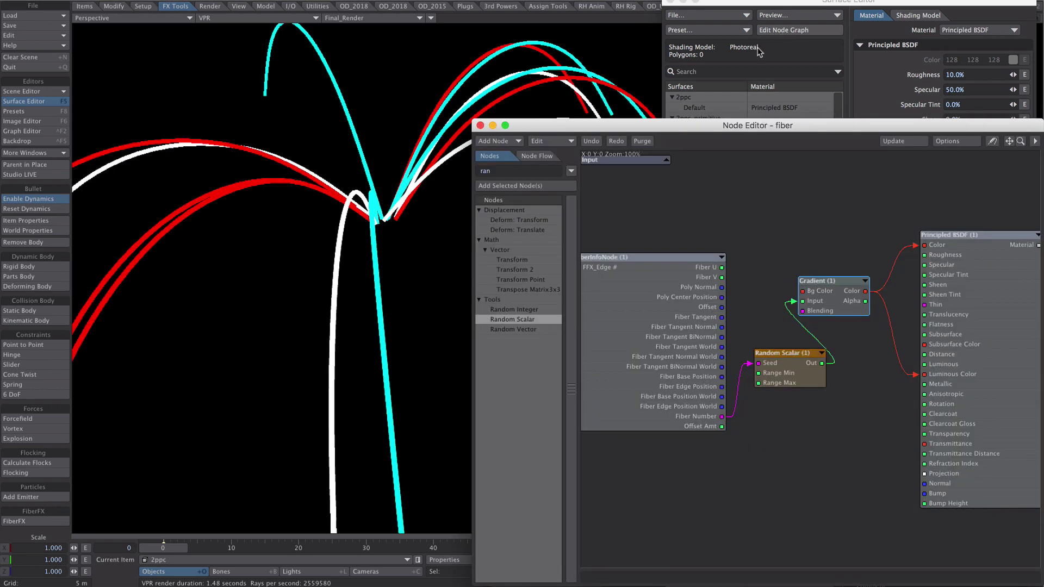
- Move FiberInfoNode up and the Gradient and Random Scalar nodes lower
left_click_drag(650, 390, 643, 340)
left_click_drag(867, 238, 754, 448)
left_click_drag(781, 353, 769, 516)
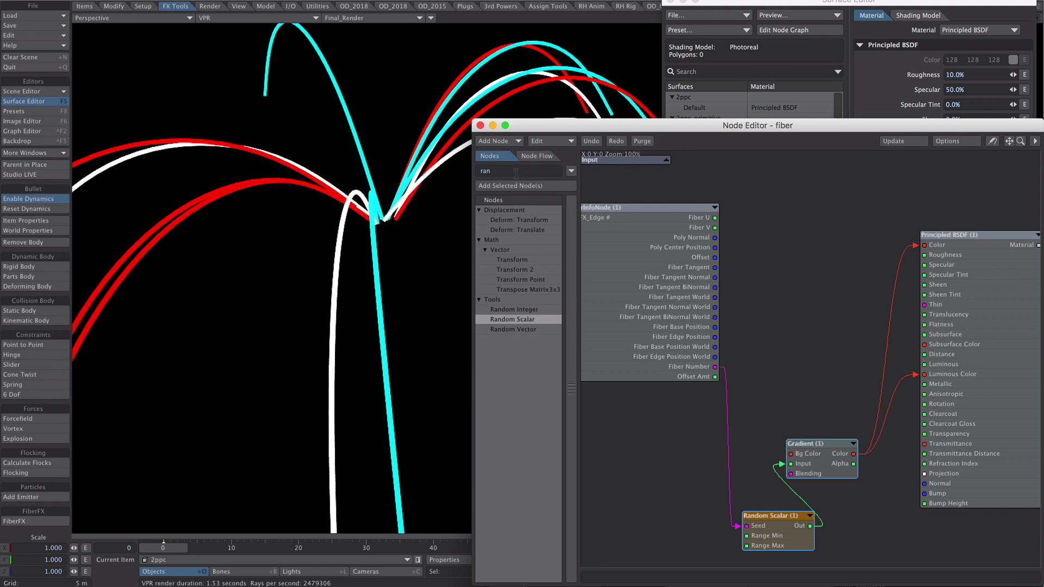
- Add a second Gradient node from a 'grad' search and wire Fiber V into its Input
type("grad")
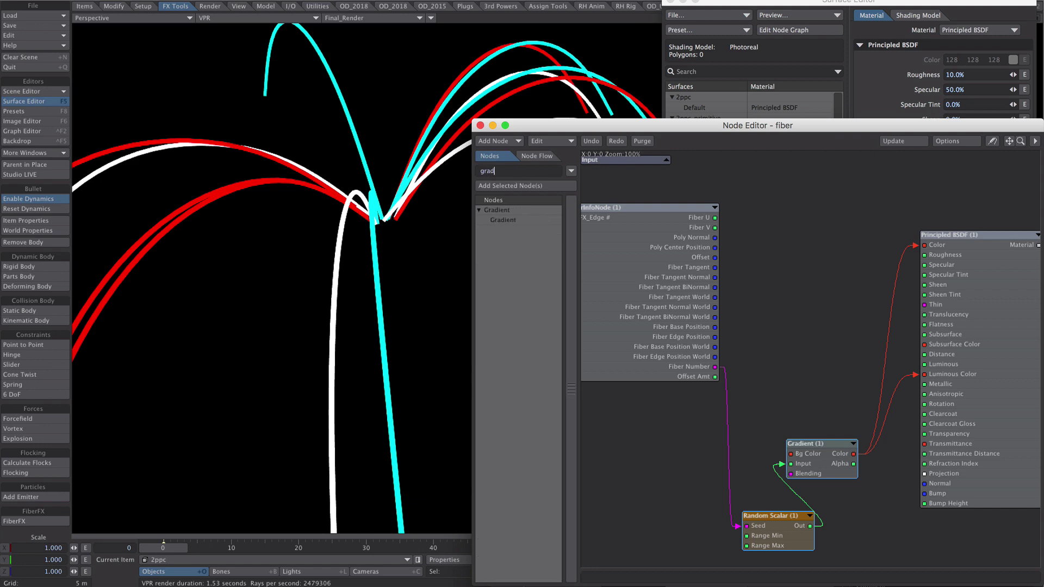
left_click_drag(506, 222, 784, 283)
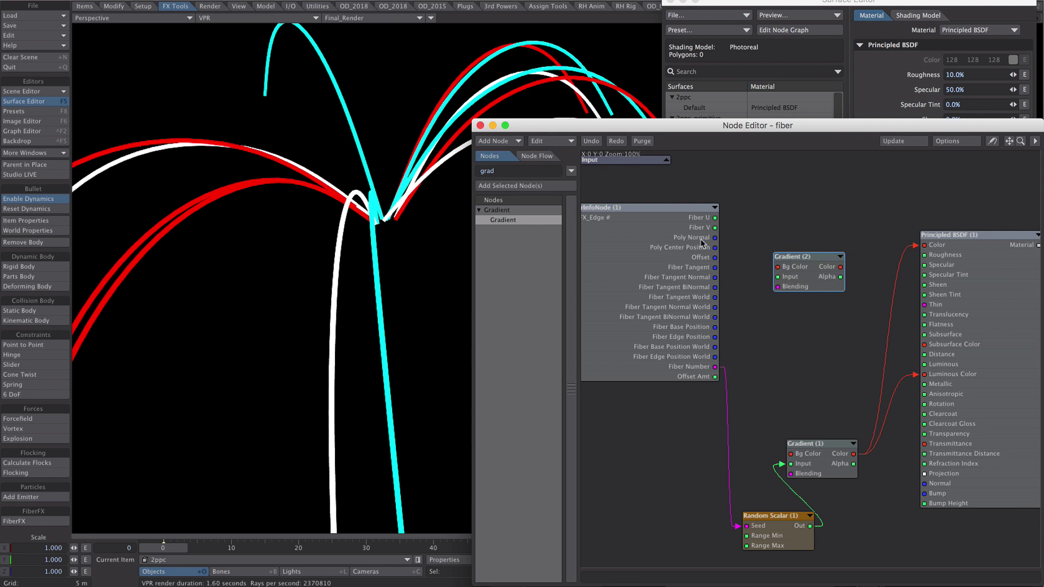
left_click_drag(715, 228, 778, 277)
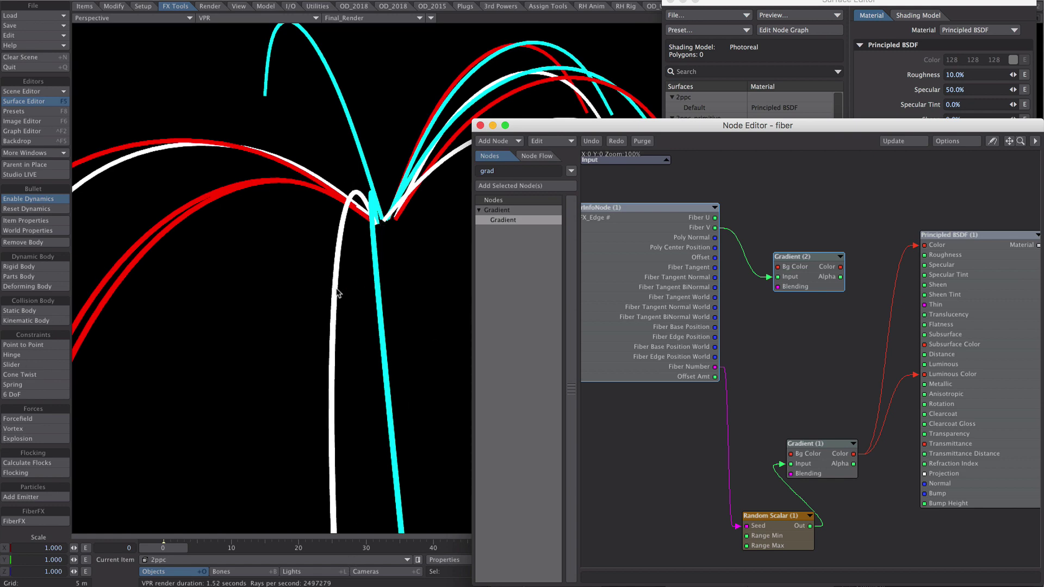
left_click_drag(338, 293, 263, 294, "alt")
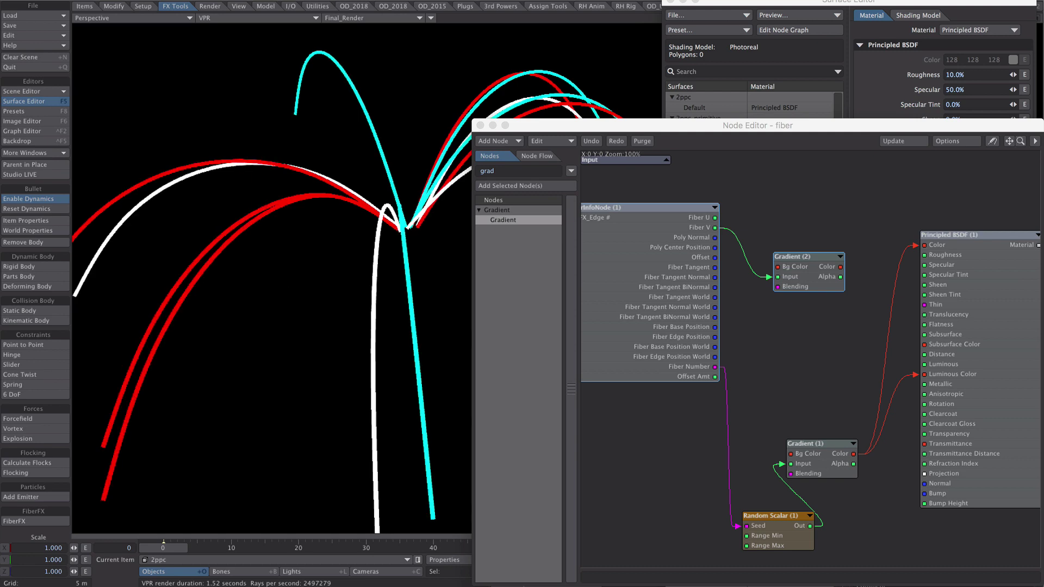
- Add a white key with Step smoothing to Gradient (2)'s black ramp
double_click(794, 257)
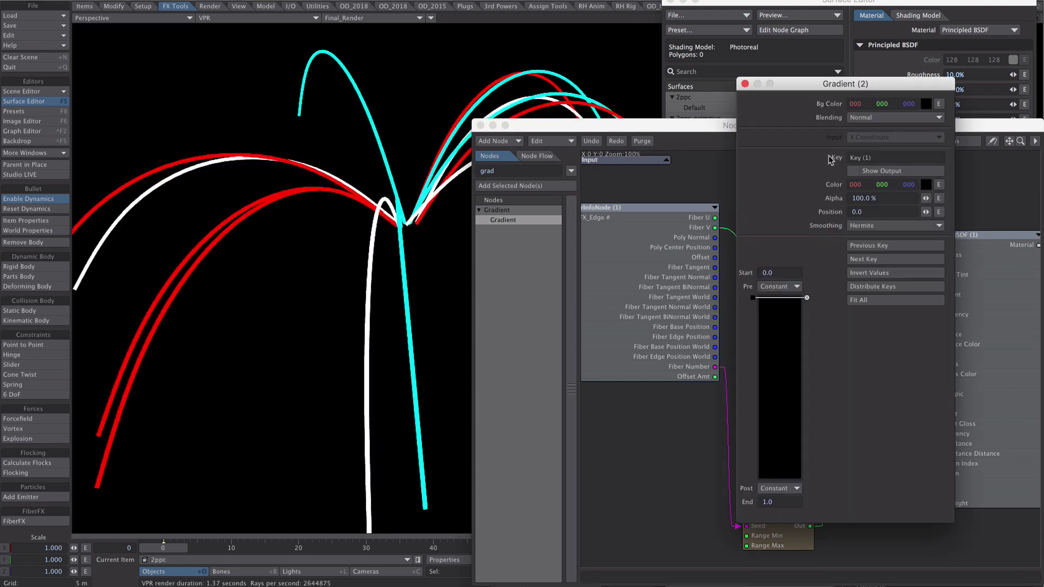
left_click(778, 343)
left_click_drag(926, 186, 932, 186)
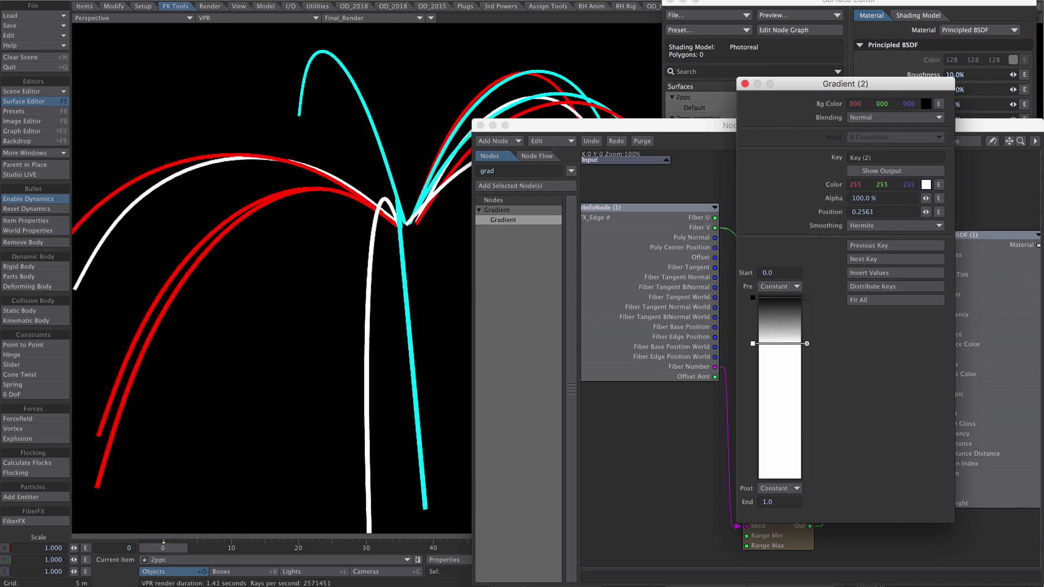
left_click(869, 225)
left_click(864, 242)
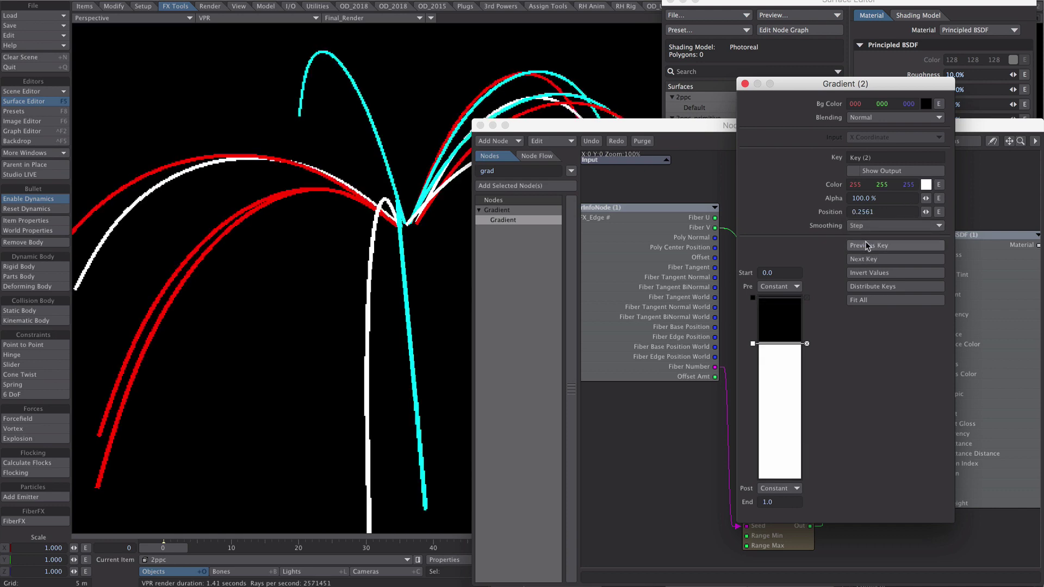
left_click(744, 83)
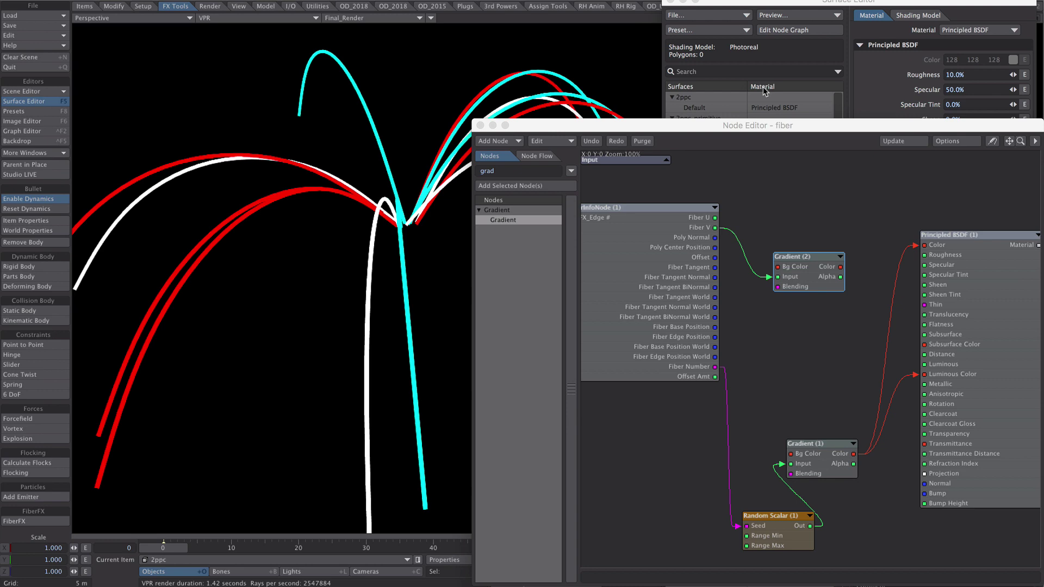
- Wire Gradient (2) Color into the BSDF Color and its Alpha into Luminous Color
left_click(828, 257)
left_click_drag(828, 258, 945, 244)
left_click_drag(842, 284, 955, 374)
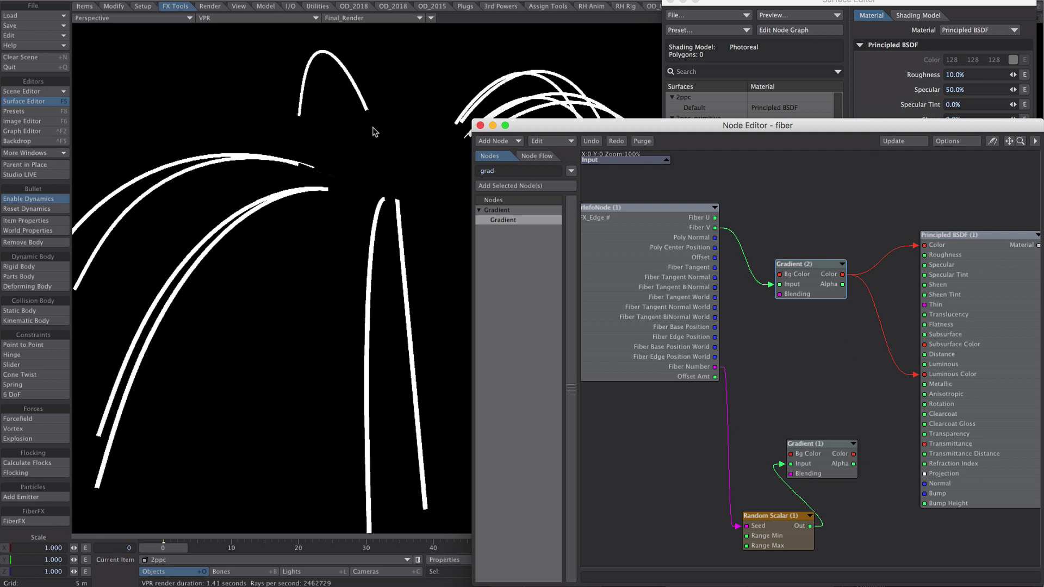
- Move Gradient (2)'s white step key to position 0.3668, removing a stray extra key
double_click(778, 274)
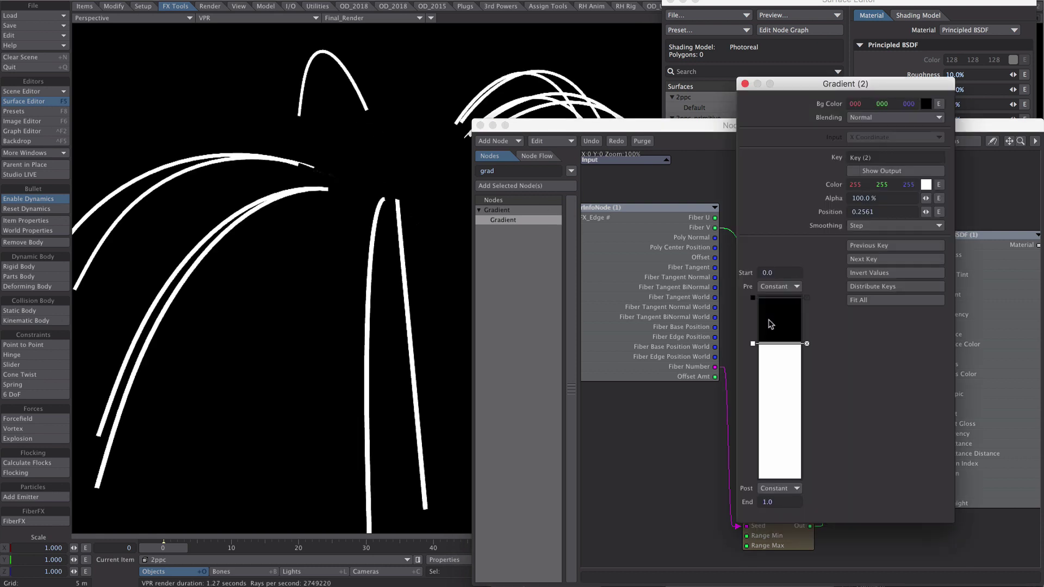
left_click_drag(772, 348, 786, 324)
left_click(775, 385)
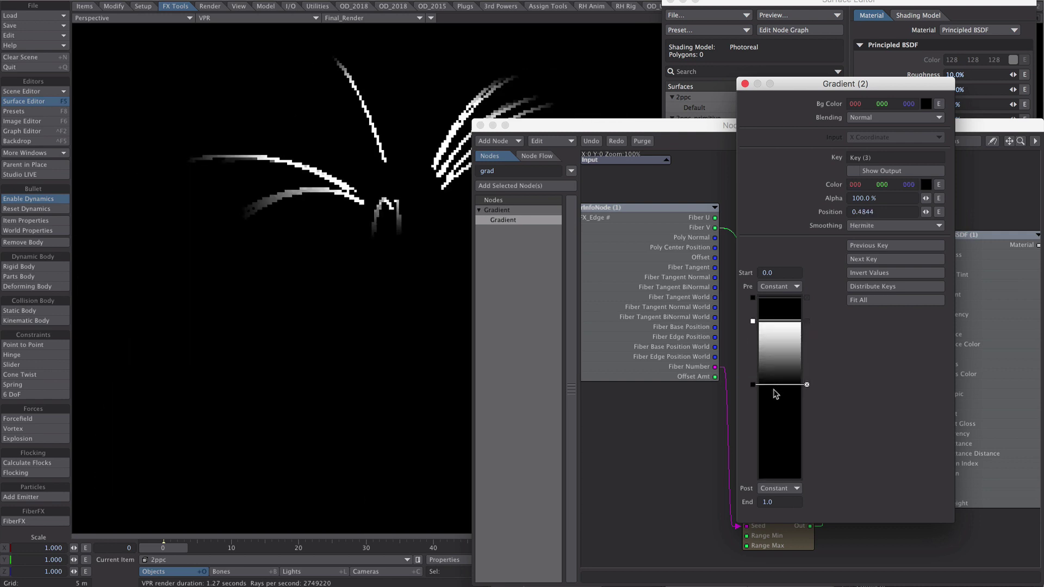
left_click(807, 385)
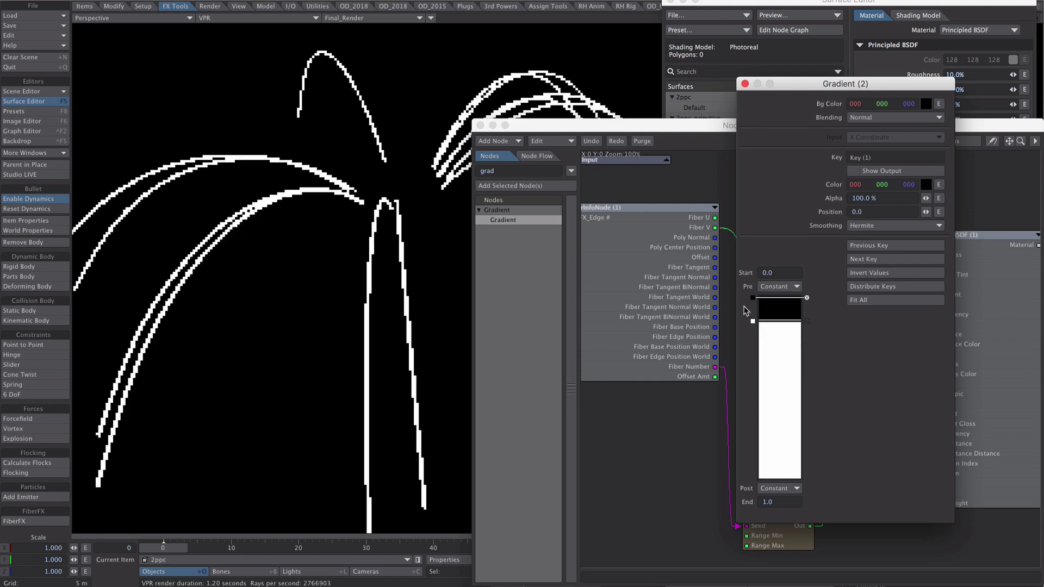
left_click_drag(753, 322, 752, 364)
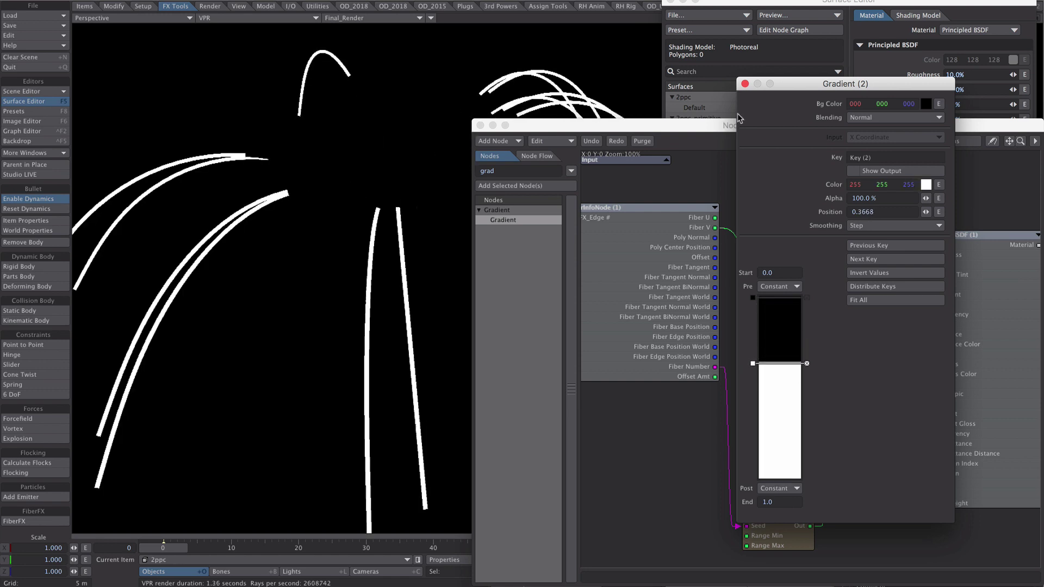
left_click(745, 84)
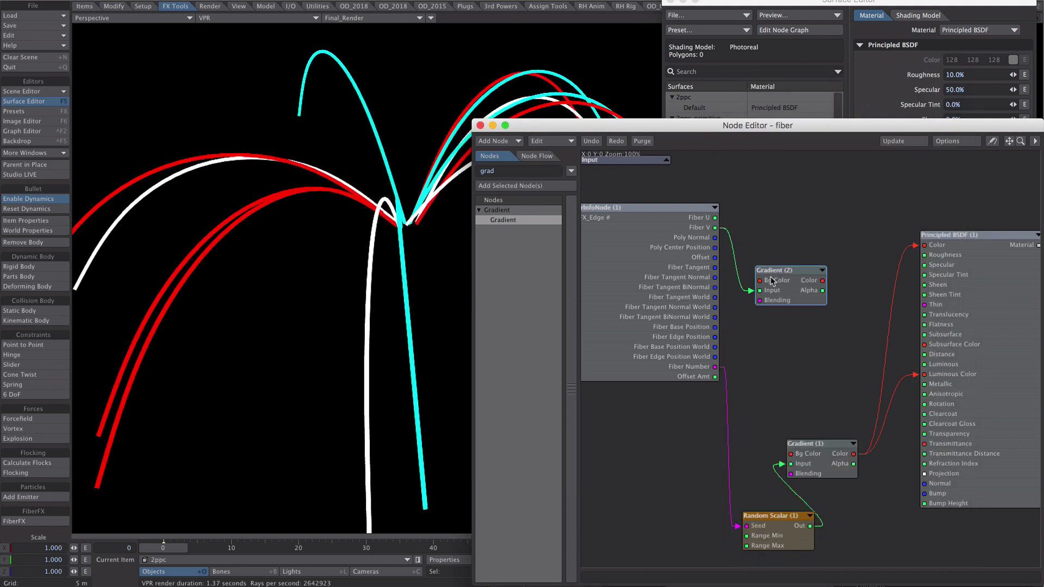
- Feed Gradient (2) Color into Transparency and add an Invert node, found by searching 'inver'
left_click_drag(824, 283, 946, 437)
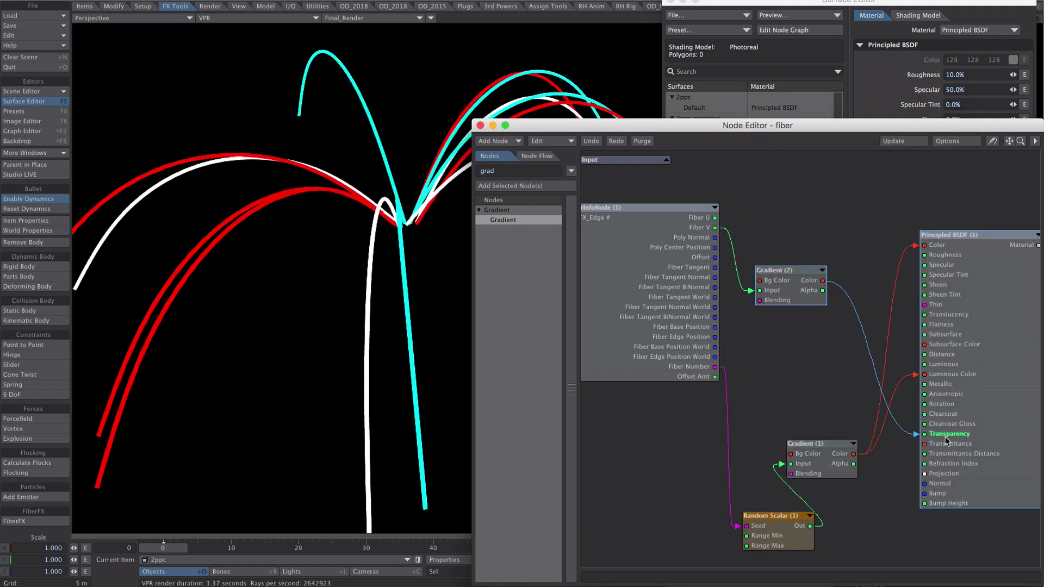
double_click(514, 170)
type("invert")
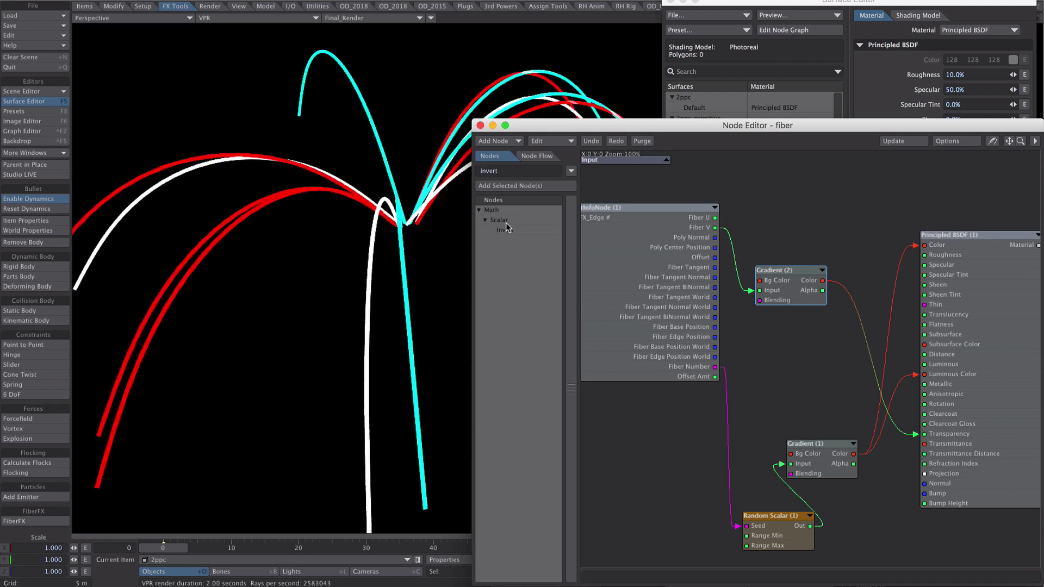
double_click(504, 229)
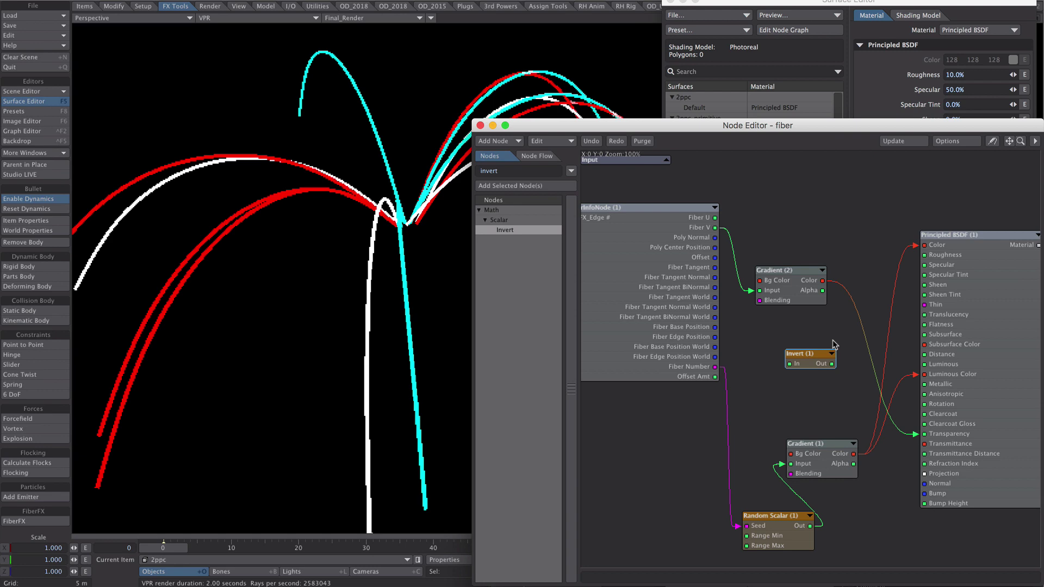
left_click_drag(804, 350, 942, 364)
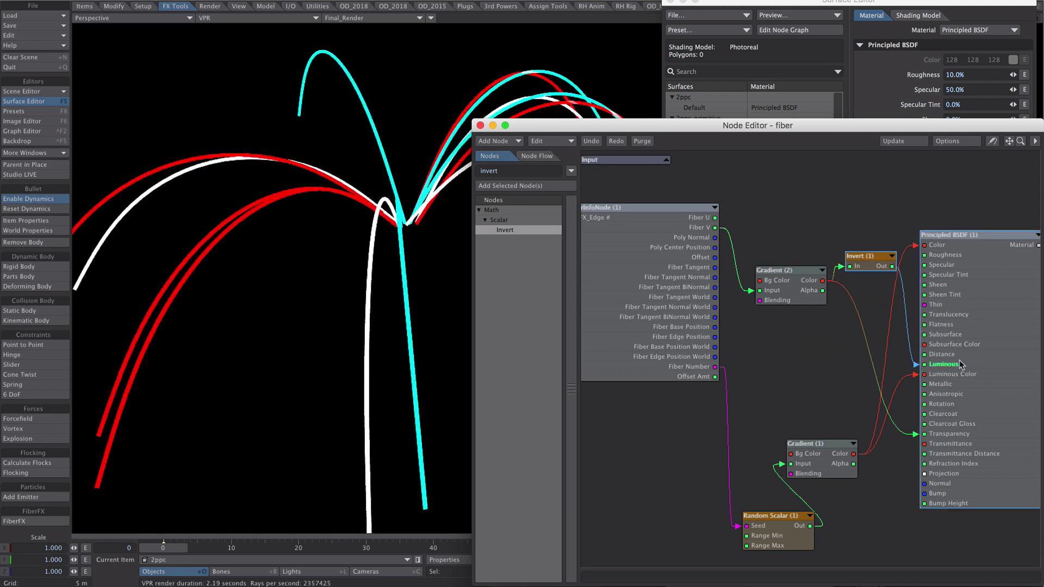
- Reposition Gradient (2)'s white key lower along the ramp, deleting a stray extra key
double_click(785, 292)
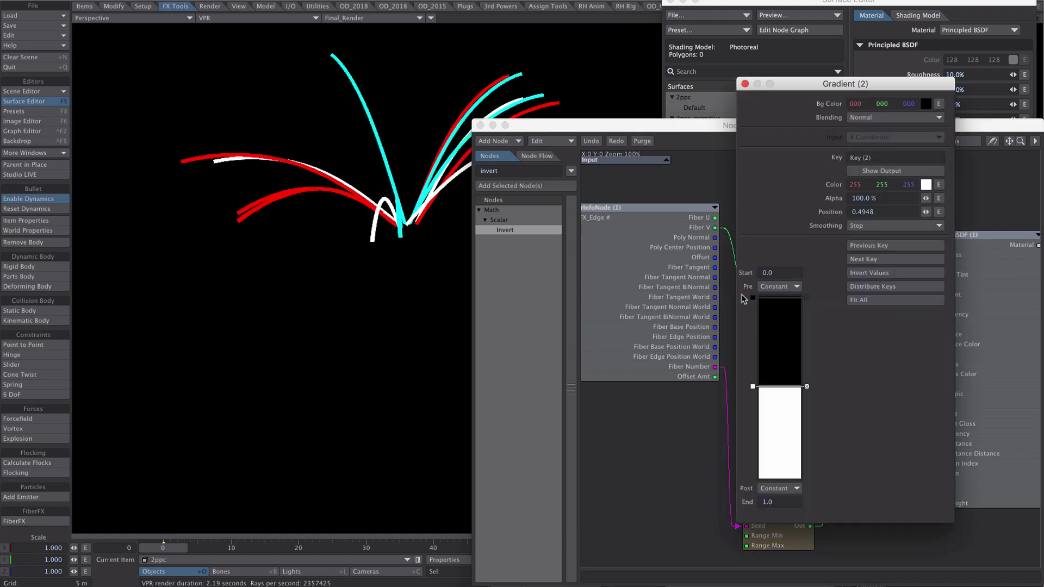
left_click_drag(769, 391, 762, 327)
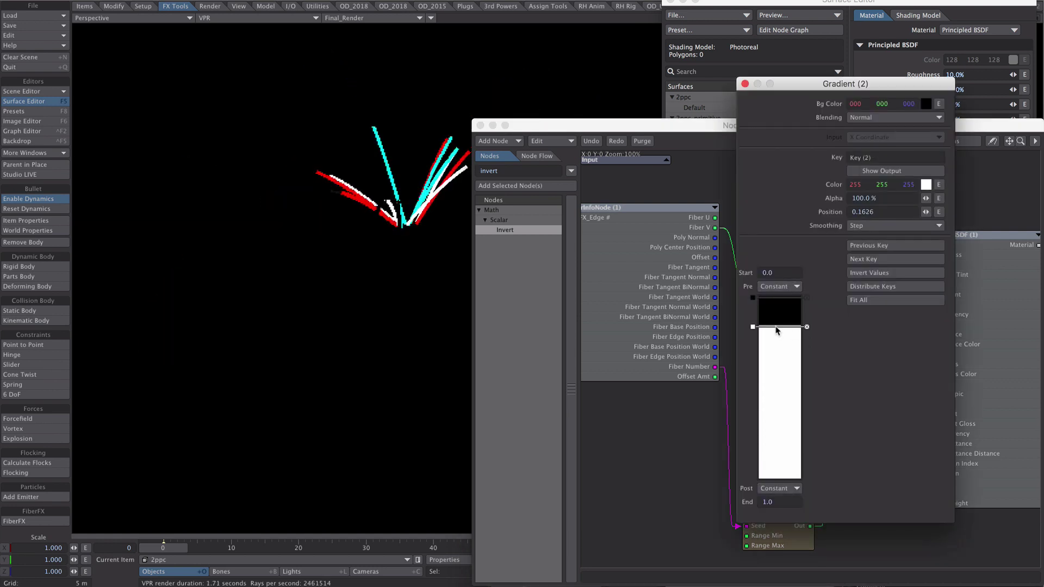
left_click(783, 391)
left_click_drag(782, 391, 809, 388)
left_click(807, 387)
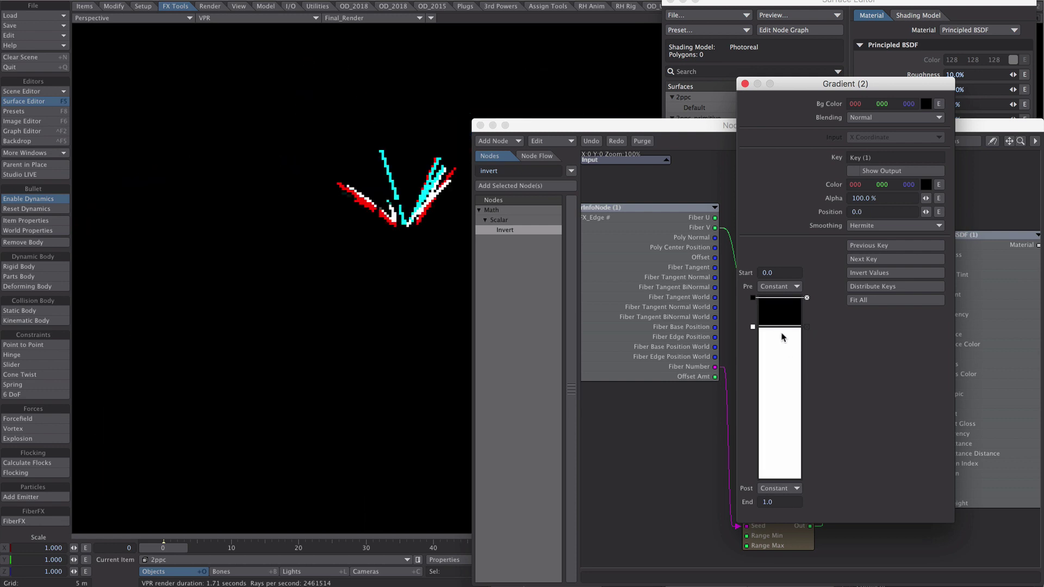
left_click_drag(762, 327, 769, 381)
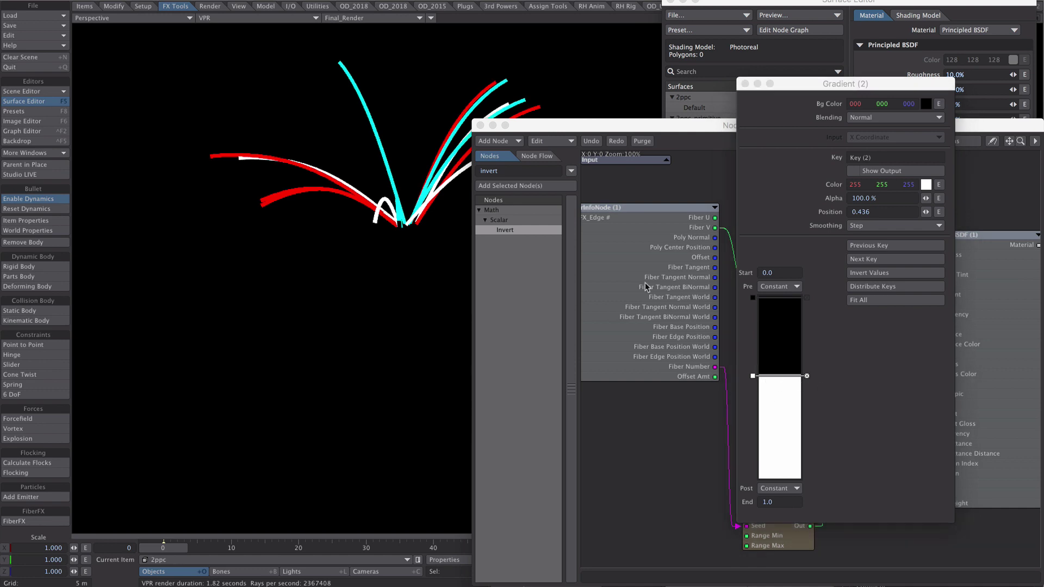
- Set the gradient Start to -10 and move the black first key to -10.0
left_click(816, 91)
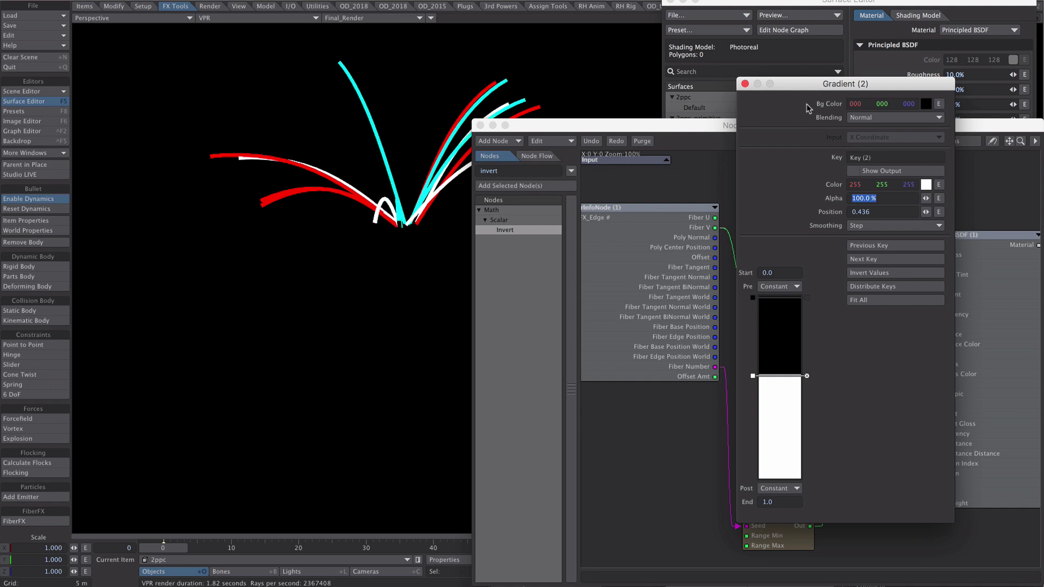
left_click(753, 298)
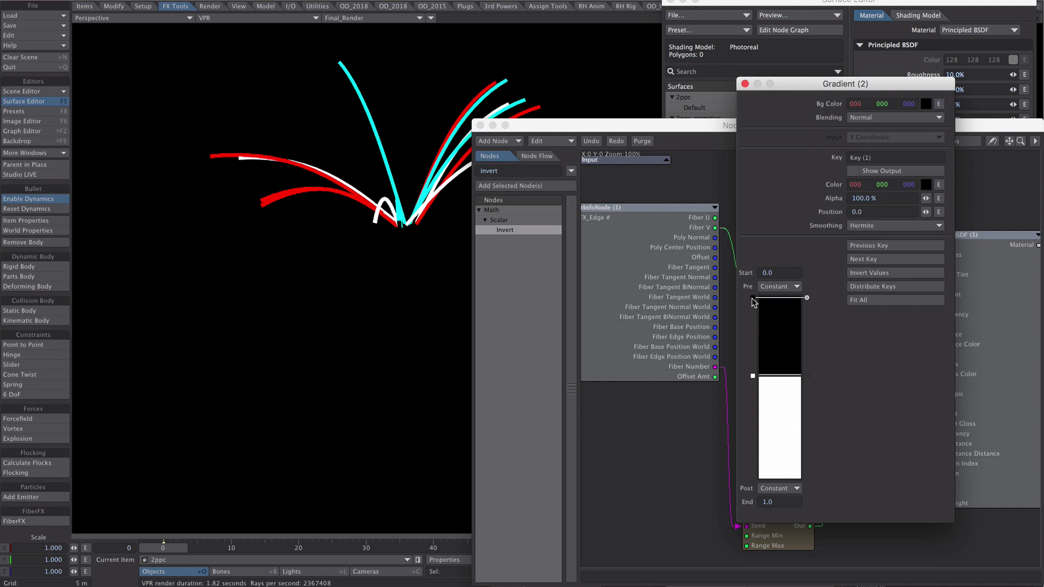
left_click(768, 273)
type("-10")
key("Tab")
left_click_drag(765, 462, 765, 298)
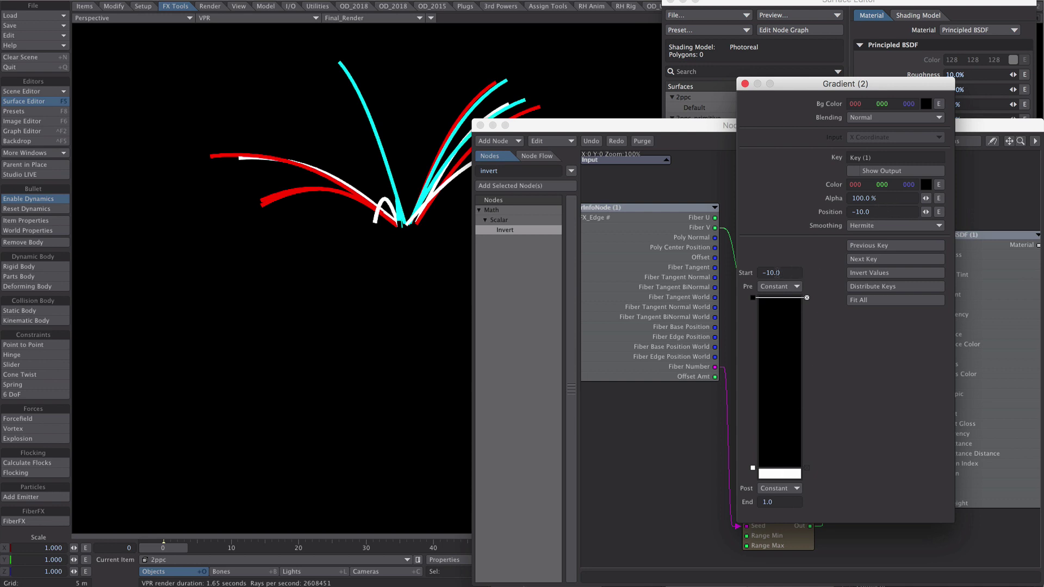
- Select Key (2) and tick Show Output to expose the key values as node inputs
left_click(753, 468)
left_click(852, 171)
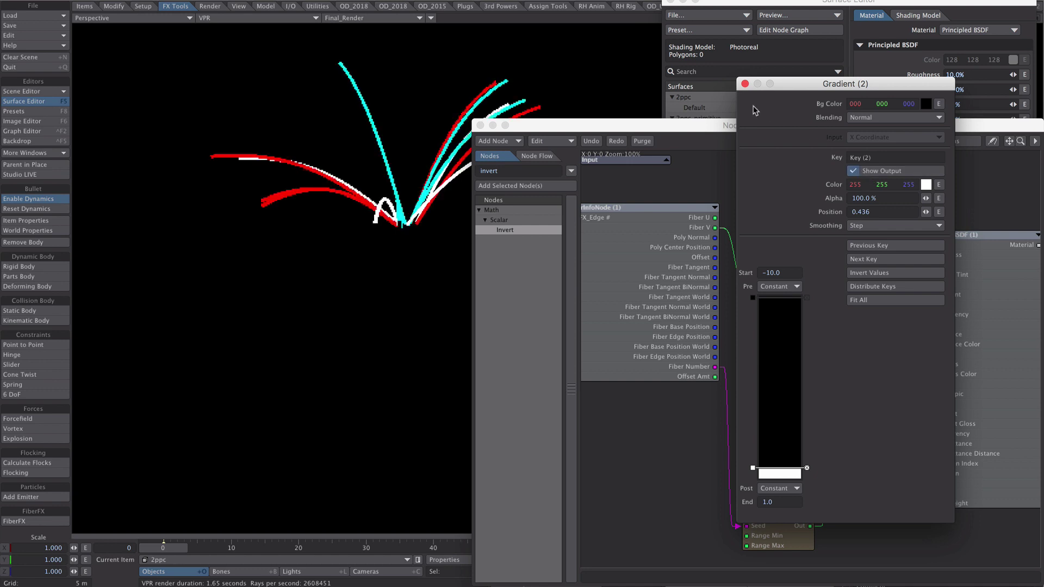
left_click(745, 84)
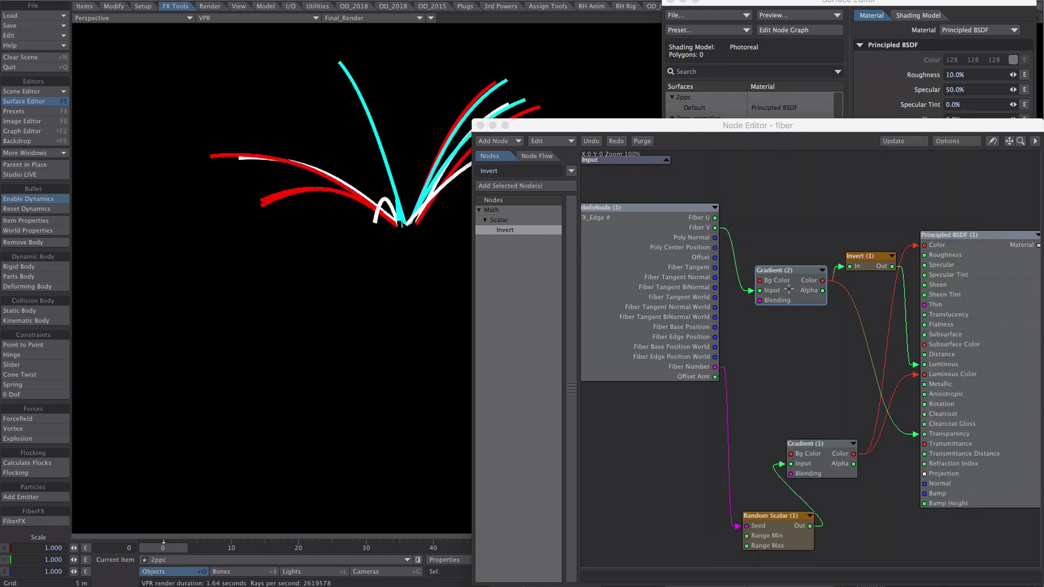
- Duplicate the Random Scalar node and place the copy beside the Fiber Number output
left_click(786, 284)
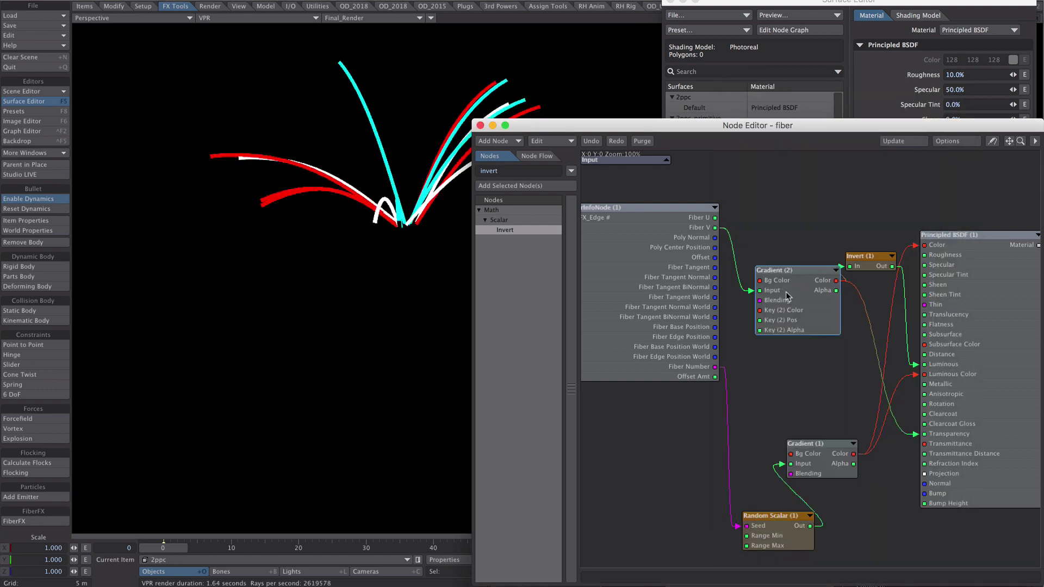
left_click_drag(784, 299, 788, 303)
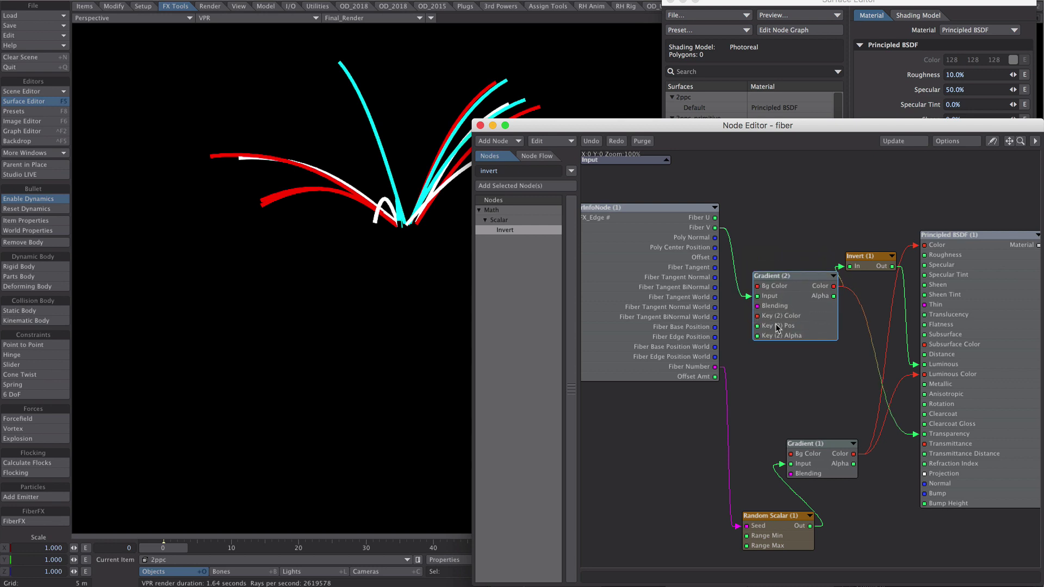
left_click_drag(775, 521, 768, 518)
key("ctrl+c")
key("ctrl+v")
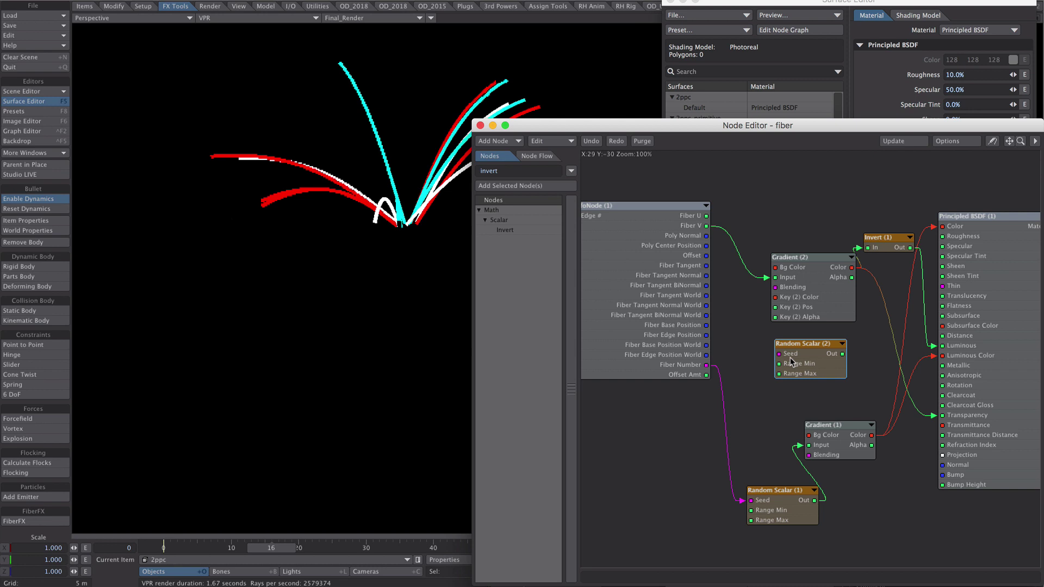
left_click_drag(782, 341, 734, 378)
- Wire Random Scalar (2)'s output into Gradient (2) Key (2) Pos and tidy the layout
double_click(761, 388)
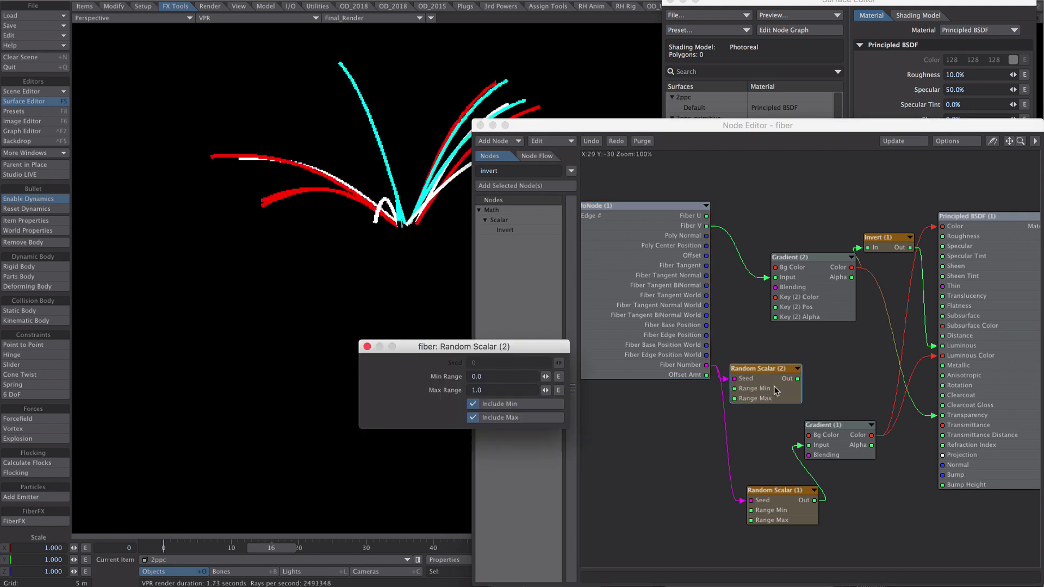
left_click(367, 347)
left_click_drag(798, 378, 791, 311)
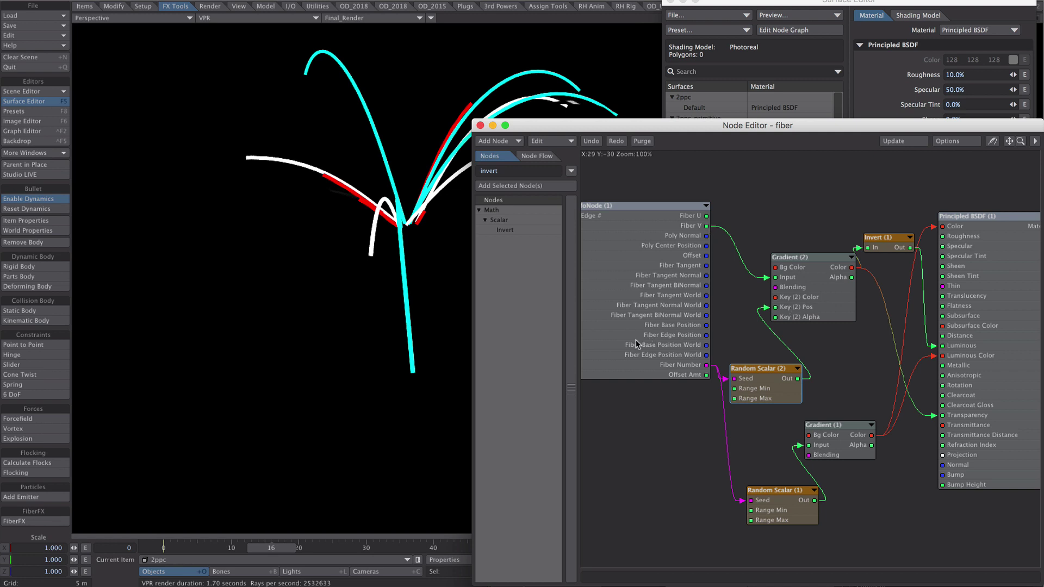
left_click_drag(637, 344, 617, 342)
left_click_drag(811, 293, 823, 294)
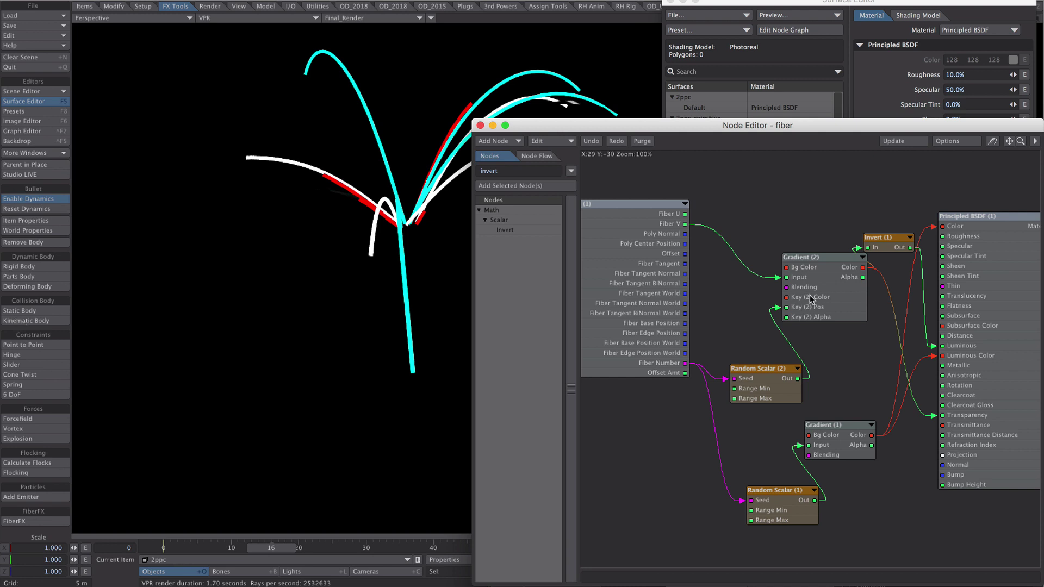
- Set Random Scalar (2)'s range to Min -1.0 and Max 0.0
double_click(787, 387)
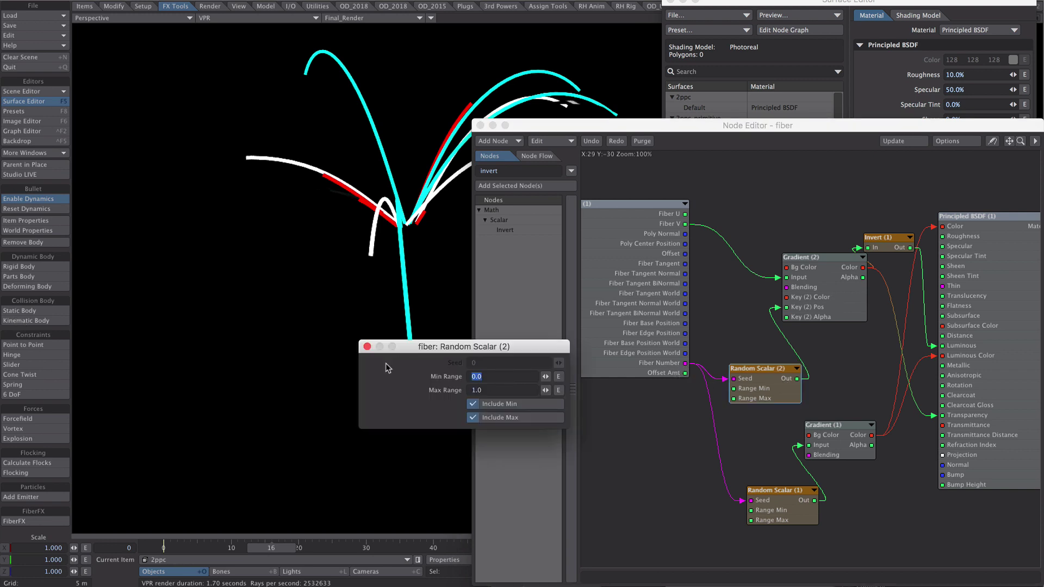
type("-1")
key("Tab")
type("0")
key("Return")
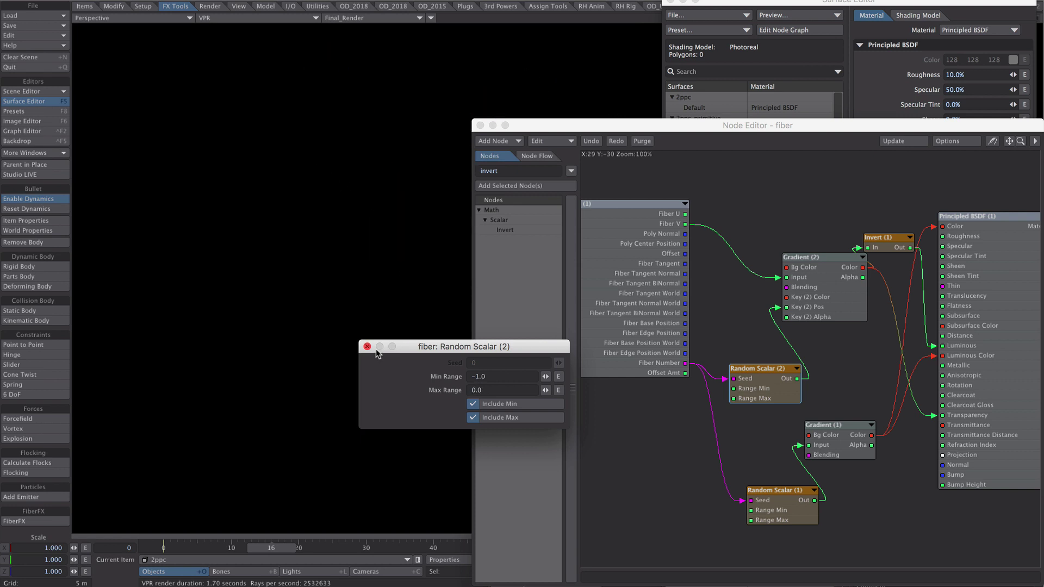
left_click(366, 347)
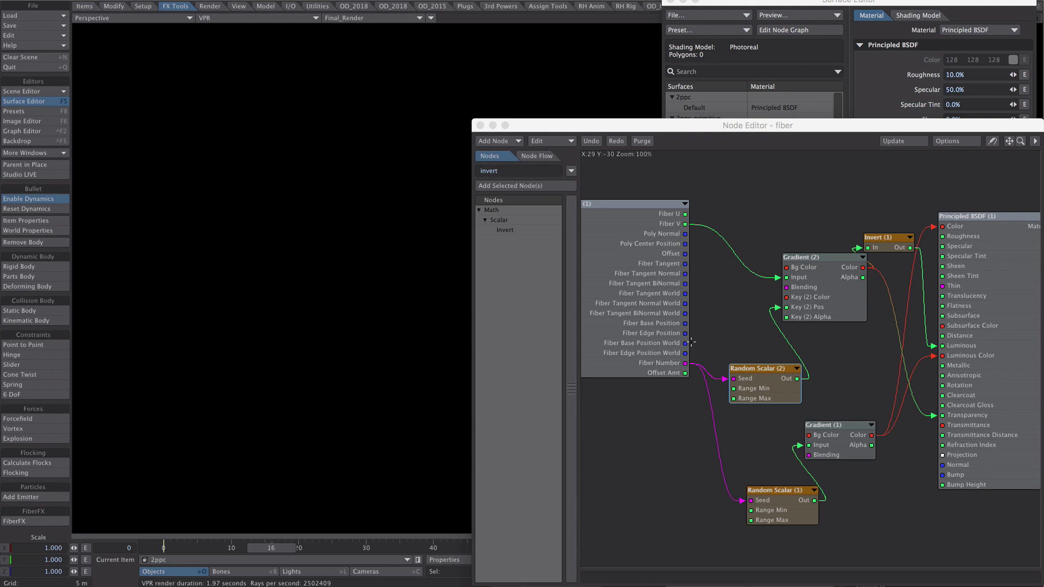
- Rearrange the nodes and add a Scalar node found by searching 'sca'
left_click_drag(689, 342, 627, 343)
left_click_drag(784, 383, 738, 393)
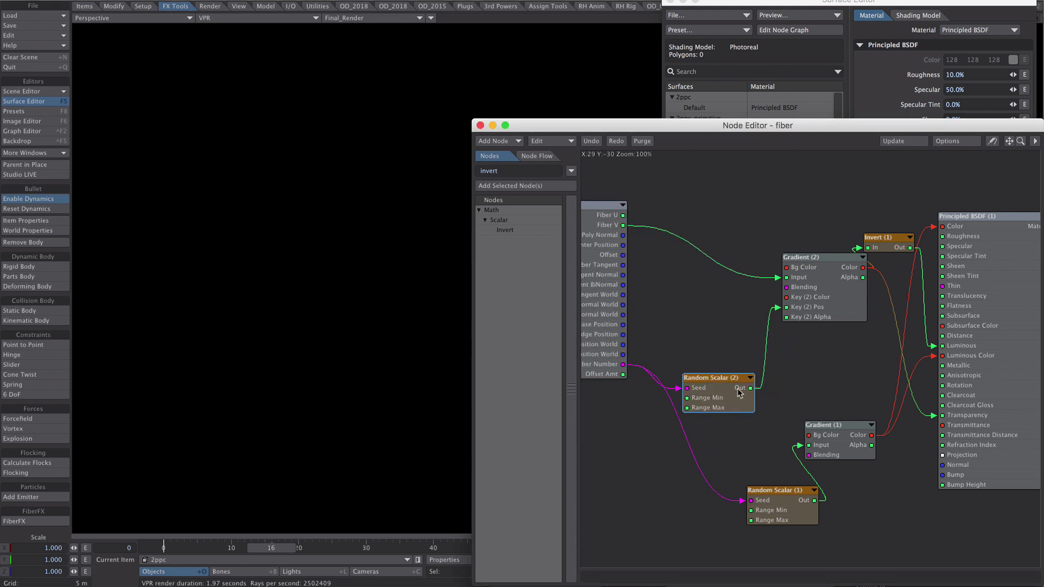
double_click(510, 170)
type("sca")
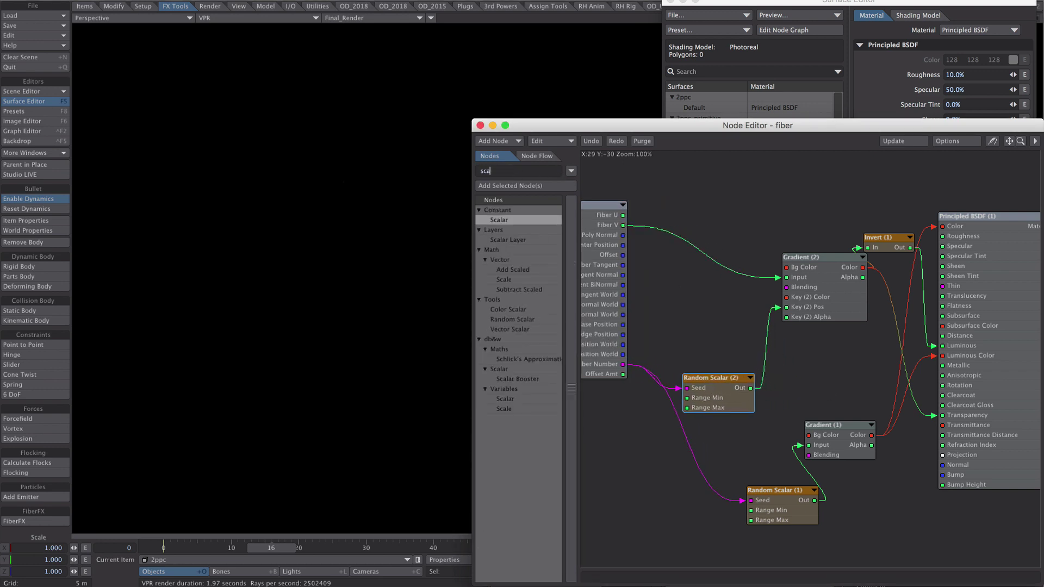
left_click_drag(501, 220, 686, 329)
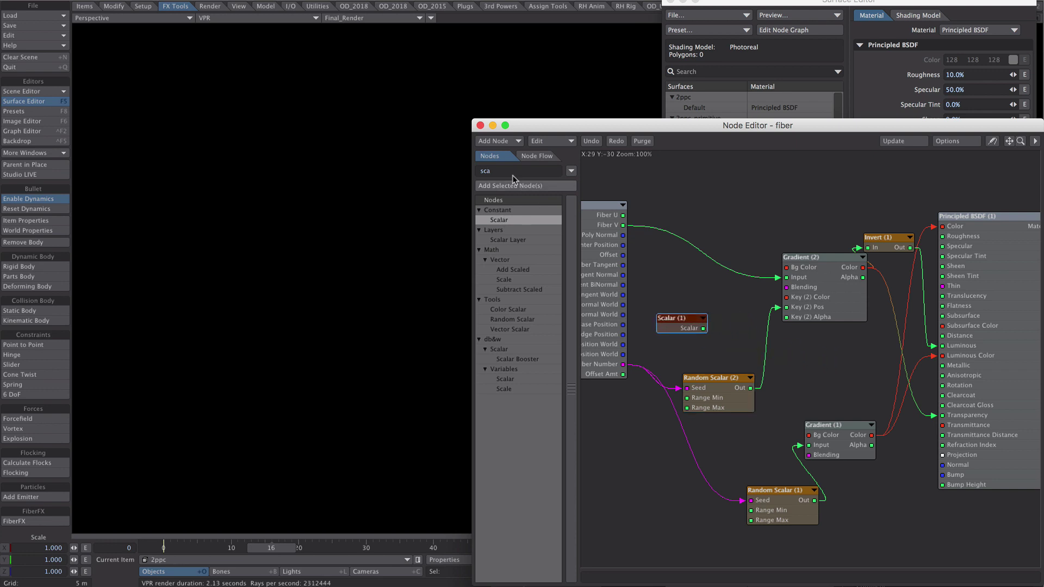
- Add an Add node beside Random Scalar (2) and wire Scalar (1) into its A input
double_click(503, 169)
type("add")
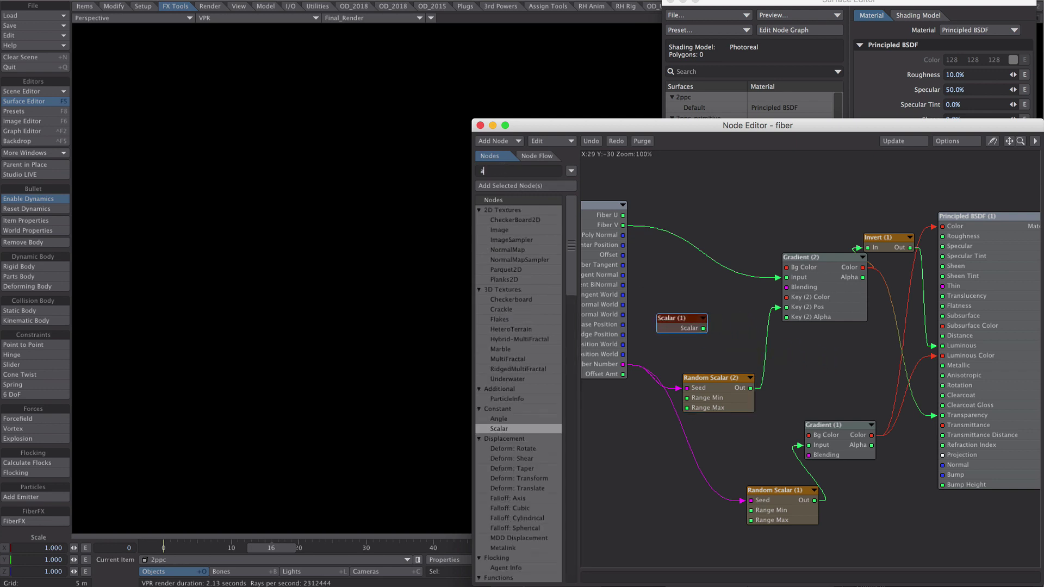
double_click(504, 230)
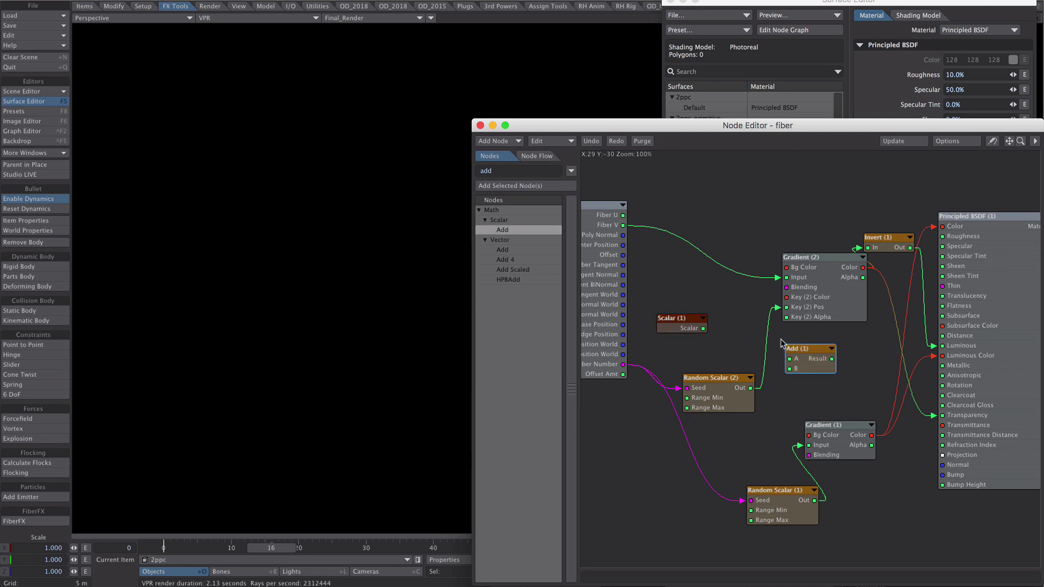
left_click_drag(704, 390, 809, 368)
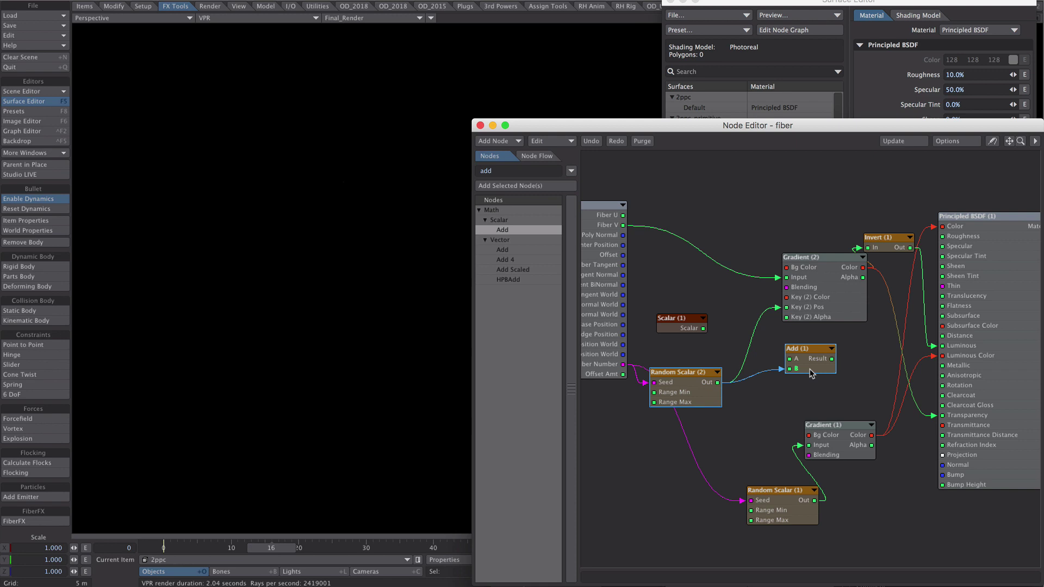
left_click_drag(703, 329, 804, 307)
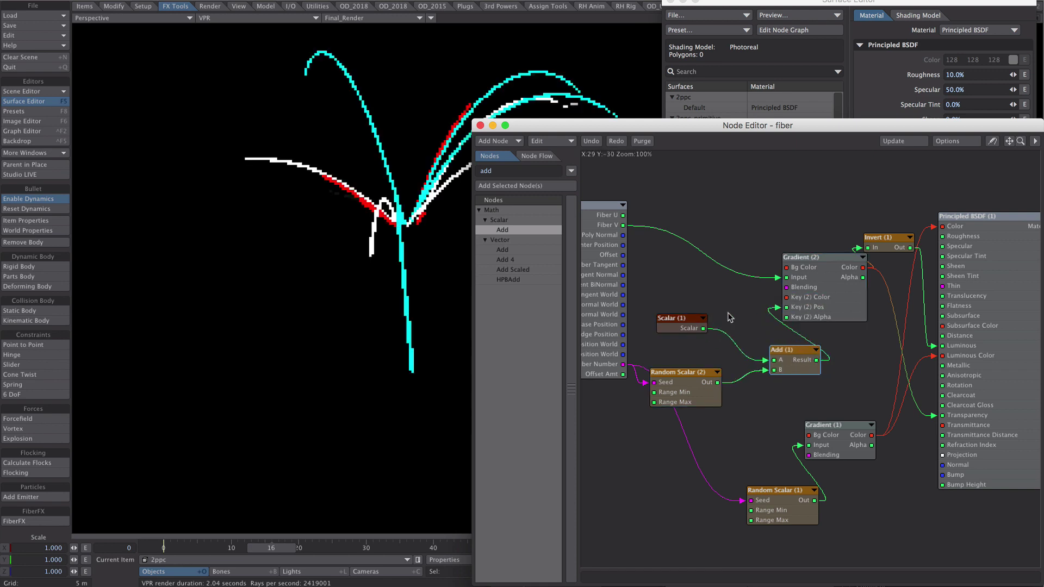
- Animate Scalar (1) in the Graph Editor from -1 at frame 0 to 2.0 at frame 88
double_click(688, 330)
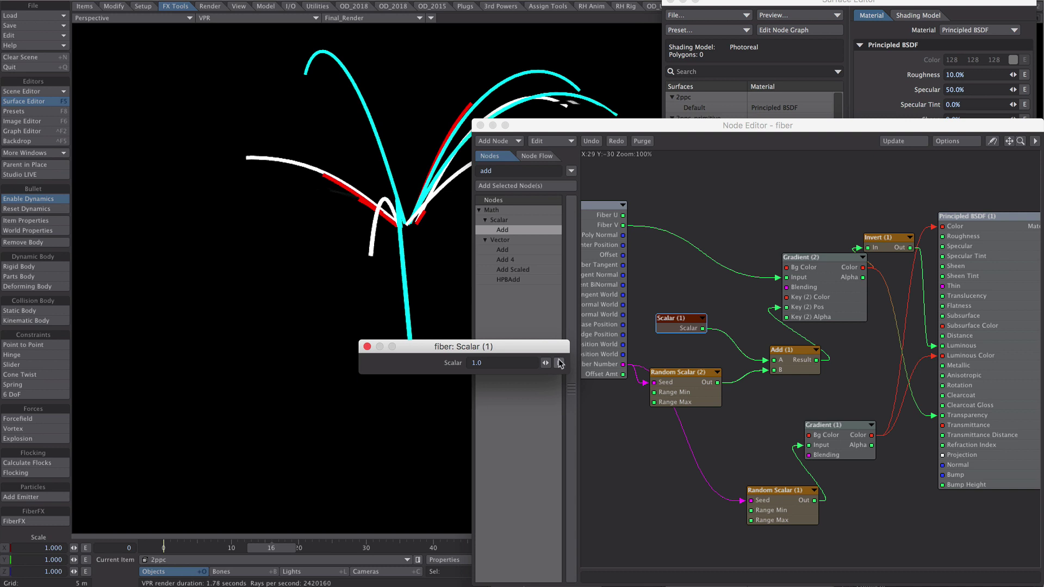
left_click(559, 363)
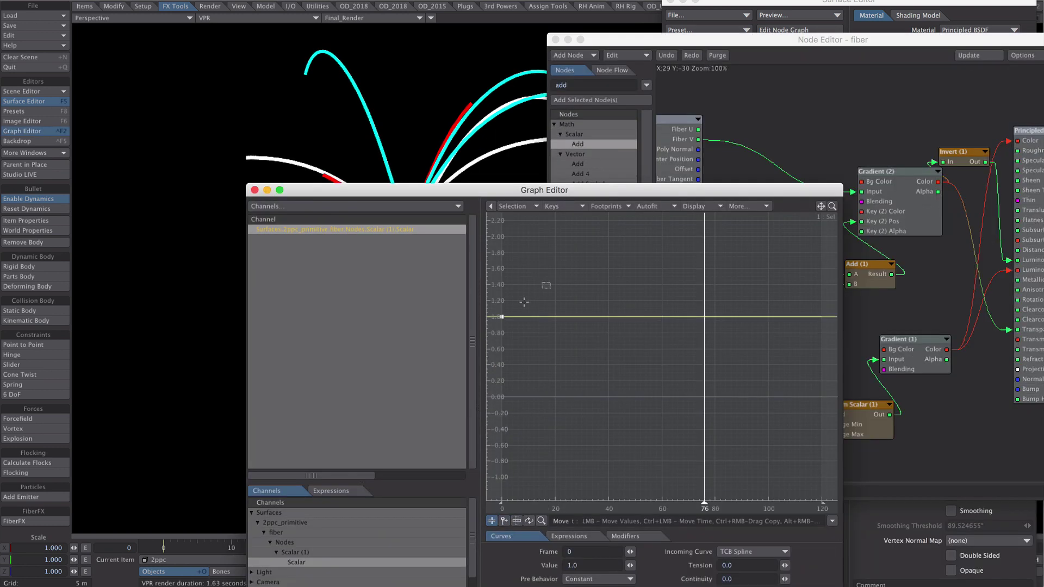
left_click(582, 565)
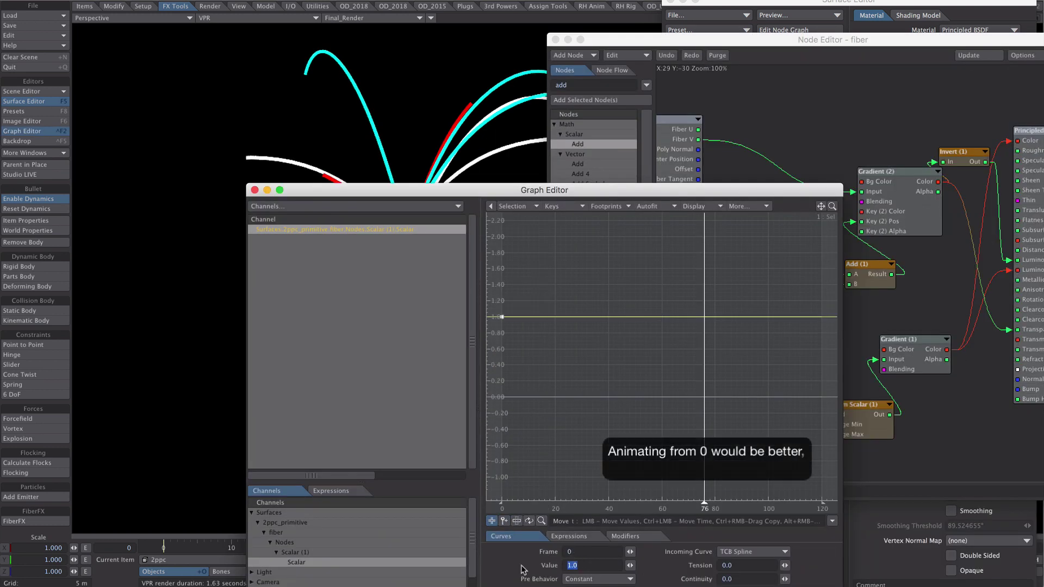
type("-1")
key("Return")
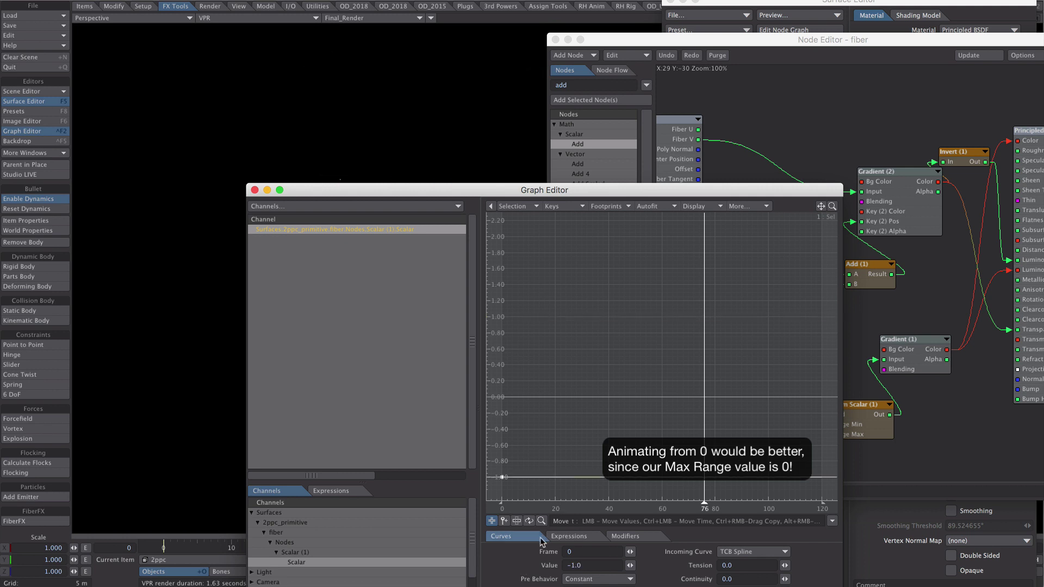
left_click(504, 521)
left_click(737, 254)
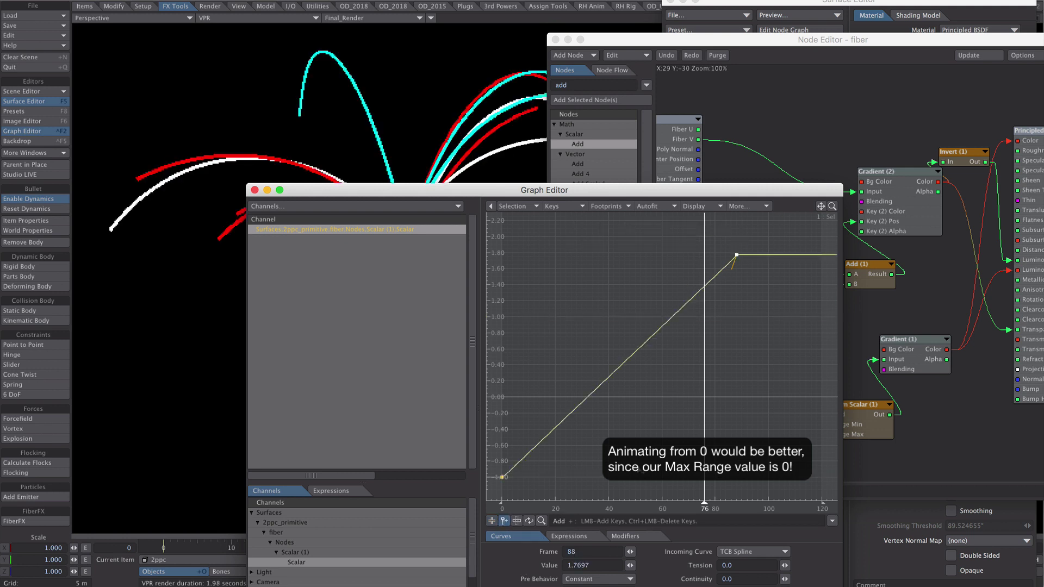
left_click_drag(710, 253, 710, 236)
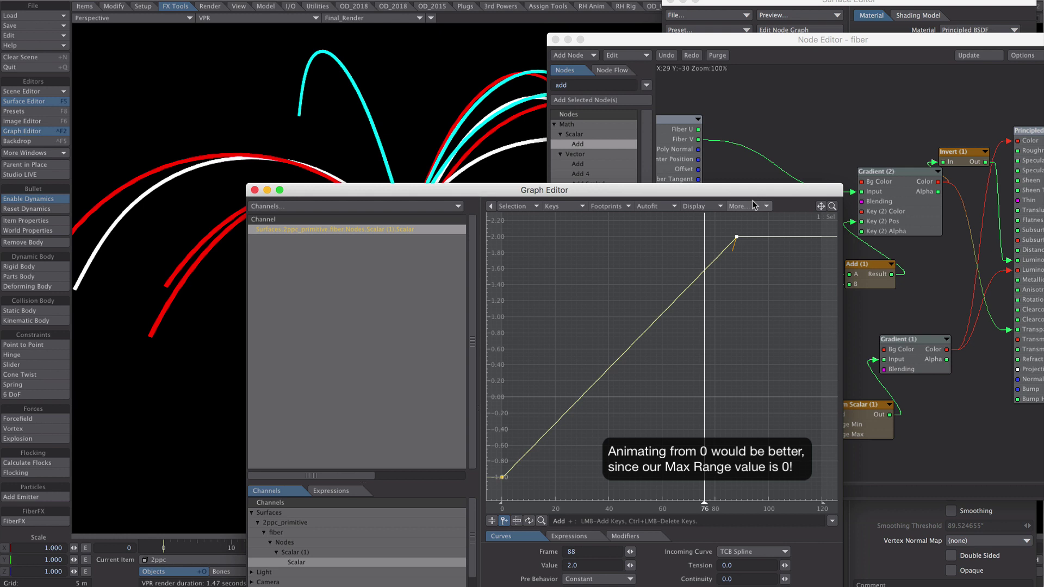
- Review Random Scalar (2)'s range settings, then bring the Graph Editor back to front
left_click_drag(752, 190, 594, 145)
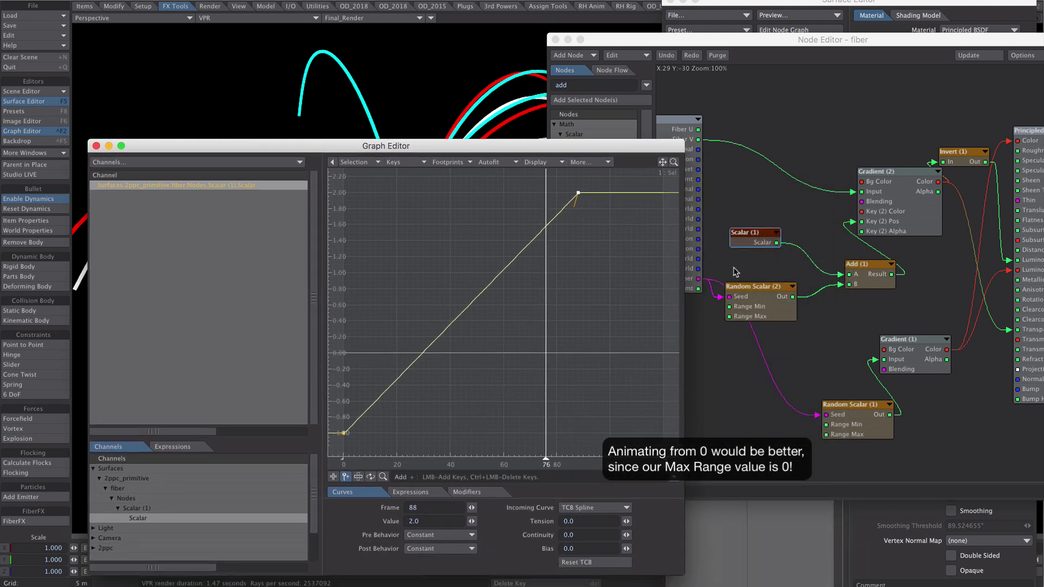
double_click(750, 303)
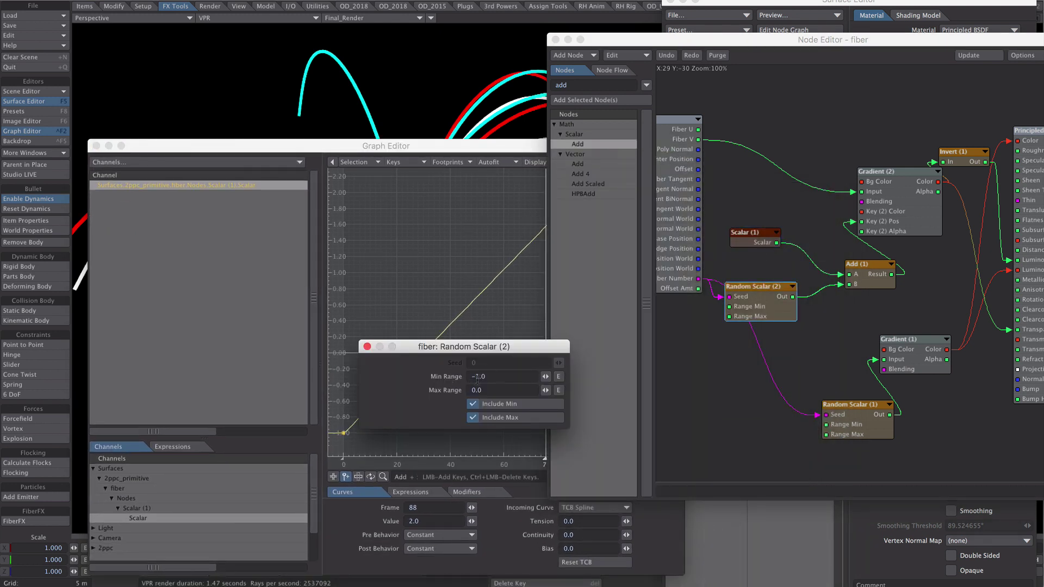
left_click(368, 346)
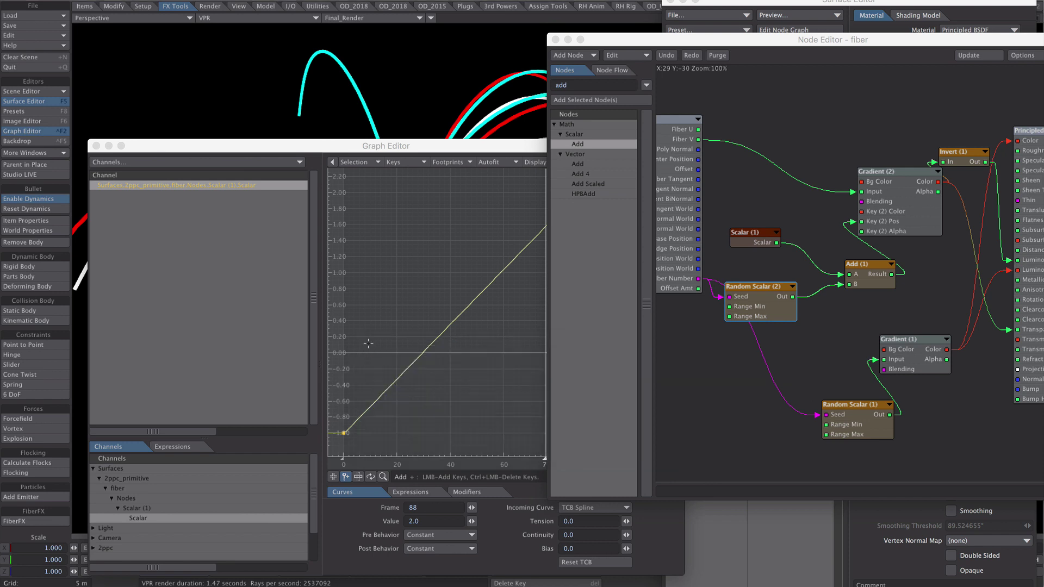
left_click(408, 143)
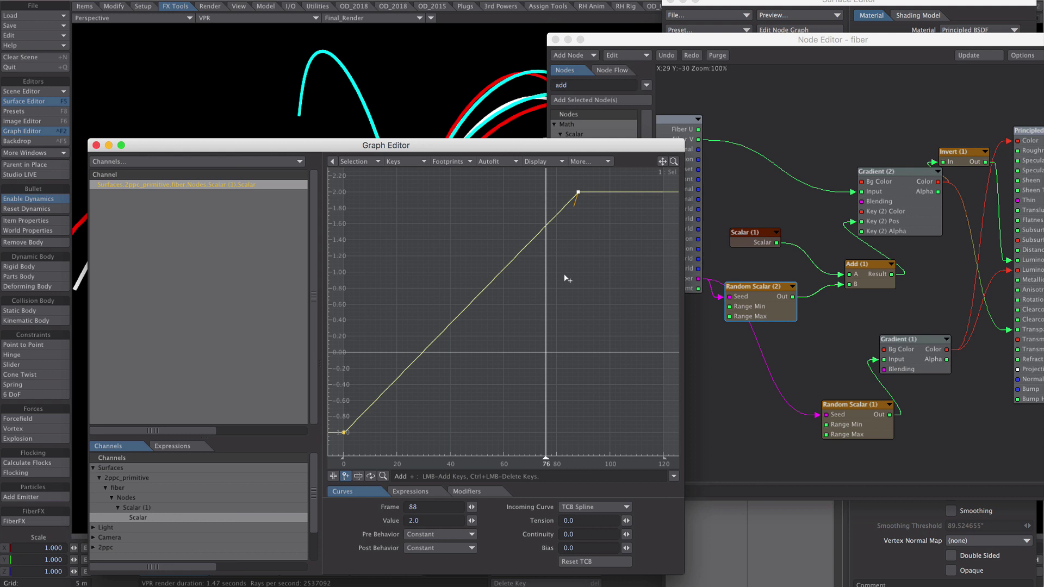
- Close the Graph Editor and select the Node Editor's search text
left_click(96, 146)
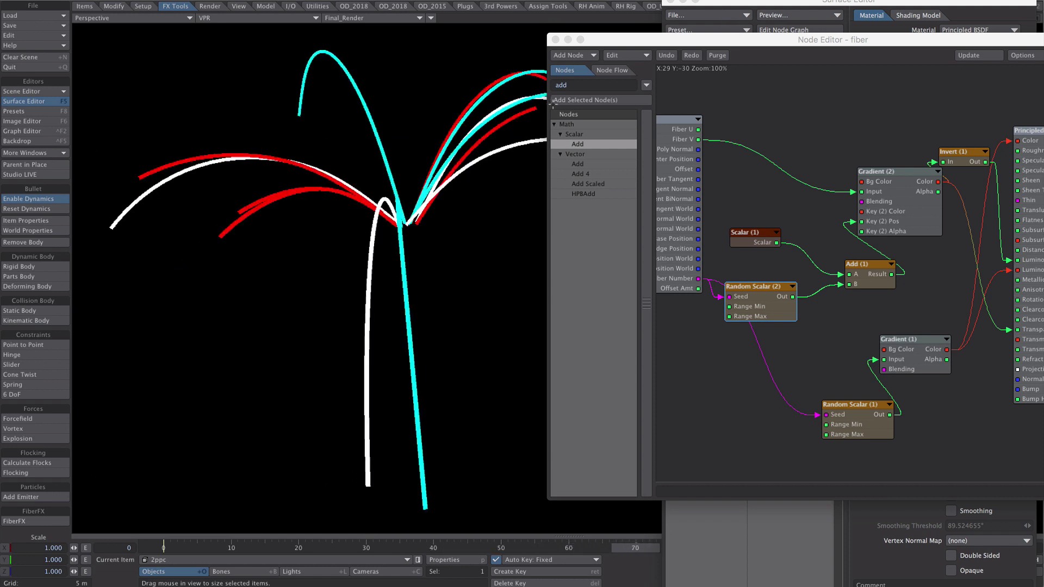
left_click(584, 82)
- Add a second Add node and wire Fiber Number into its B input
type("add")
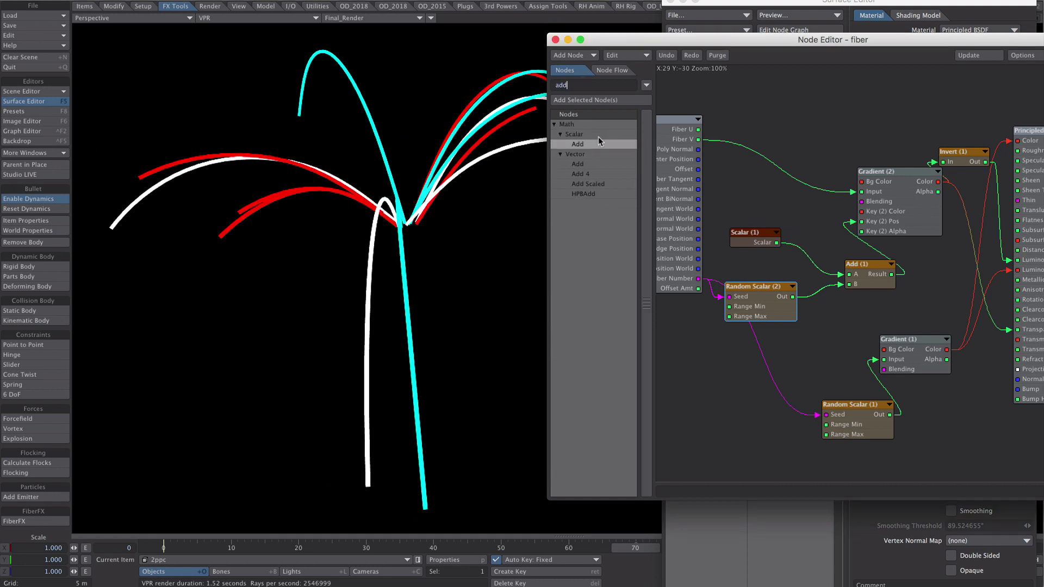
left_click_drag(581, 146, 750, 198)
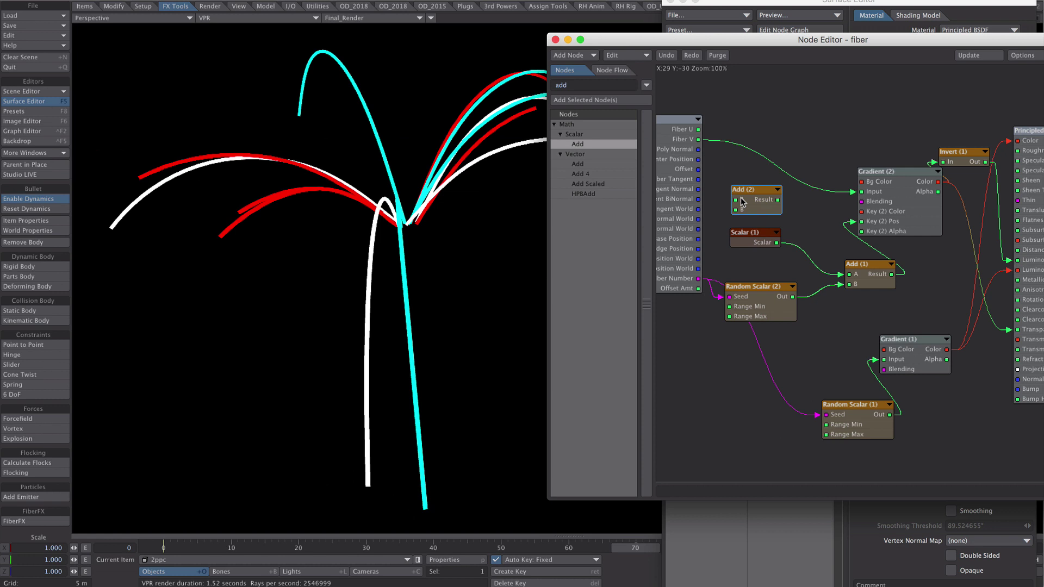
left_click_drag(771, 315, 800, 307)
left_click_drag(698, 278, 759, 289)
- Set Add (2)'s A offset to 546546, adjust it by slider, and scrub the timeline to preview
double_click(744, 190)
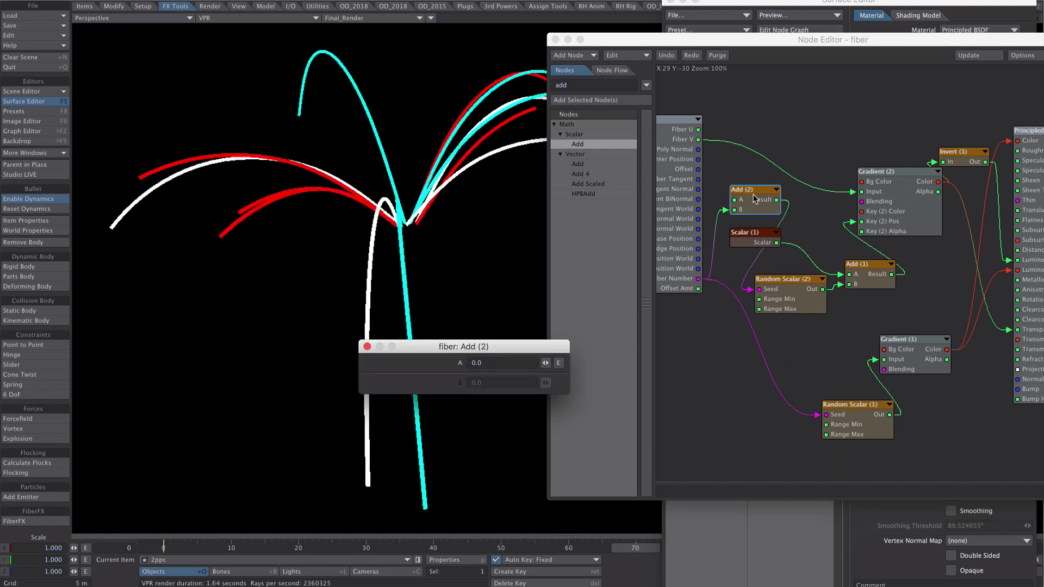
double_click(476, 363)
type("546546")
key("Return")
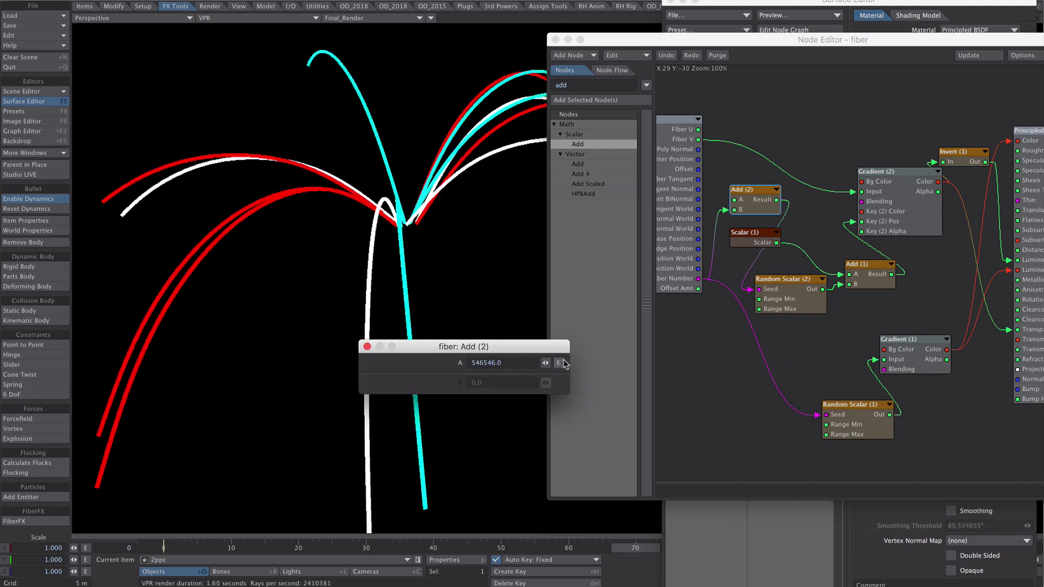
left_click_drag(546, 362, 496, 403)
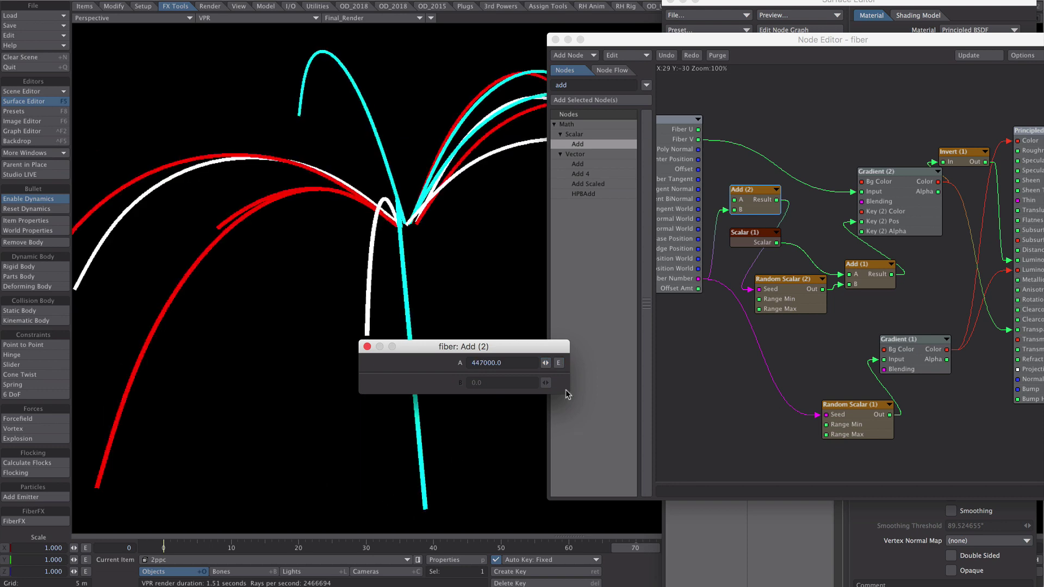
left_click_drag(546, 363, 523, 491)
left_click_drag(491, 548, 615, 548)
left_click_drag(544, 362, 430, 337)
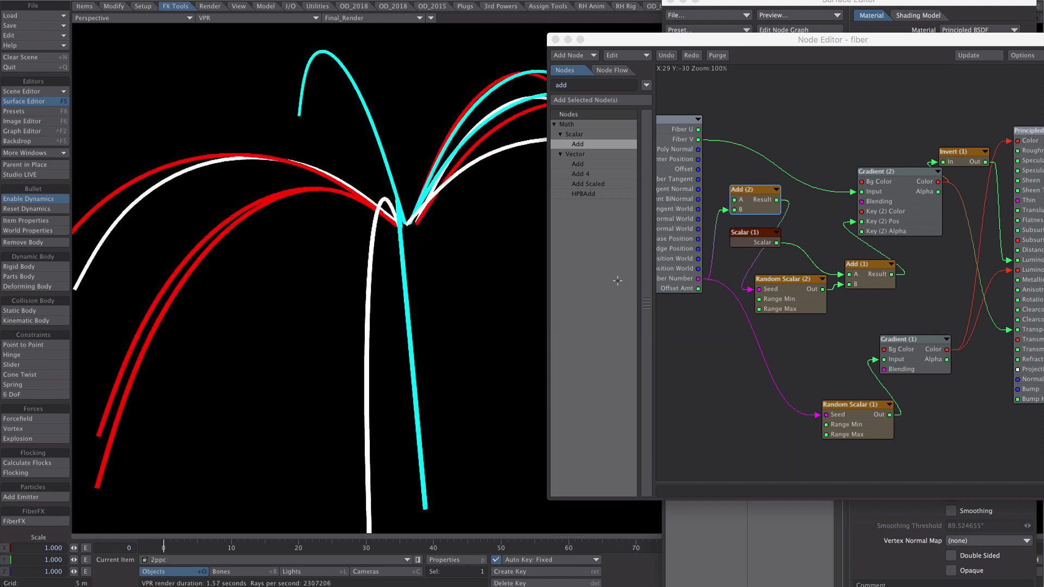
mouse_move(494, 548)
left_mouse_down()
mouse_move(358, 547)
mouse_move(488, 548)
left_mouse_up()
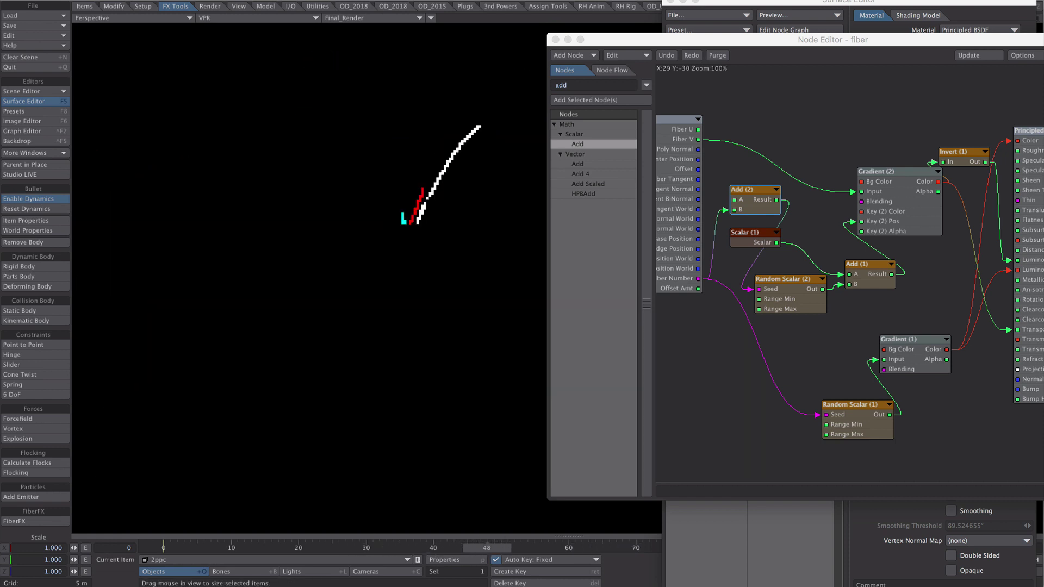
- Set Random Scalar (2)'s Min Range to -0.5 and reopen Scalar (1)'s curve in the Graph Editor
double_click(781, 299)
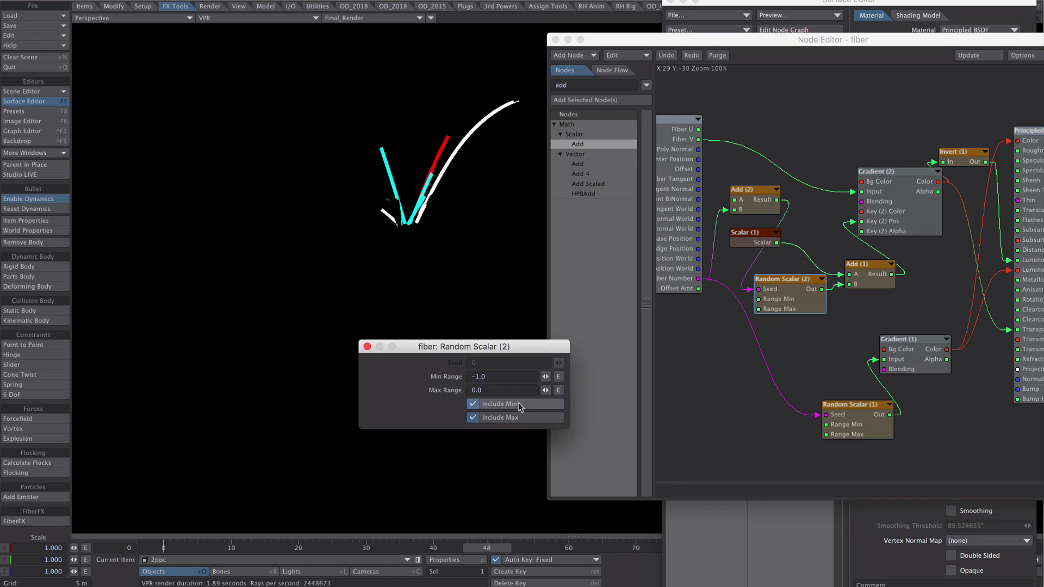
left_click(427, 378)
type("-")
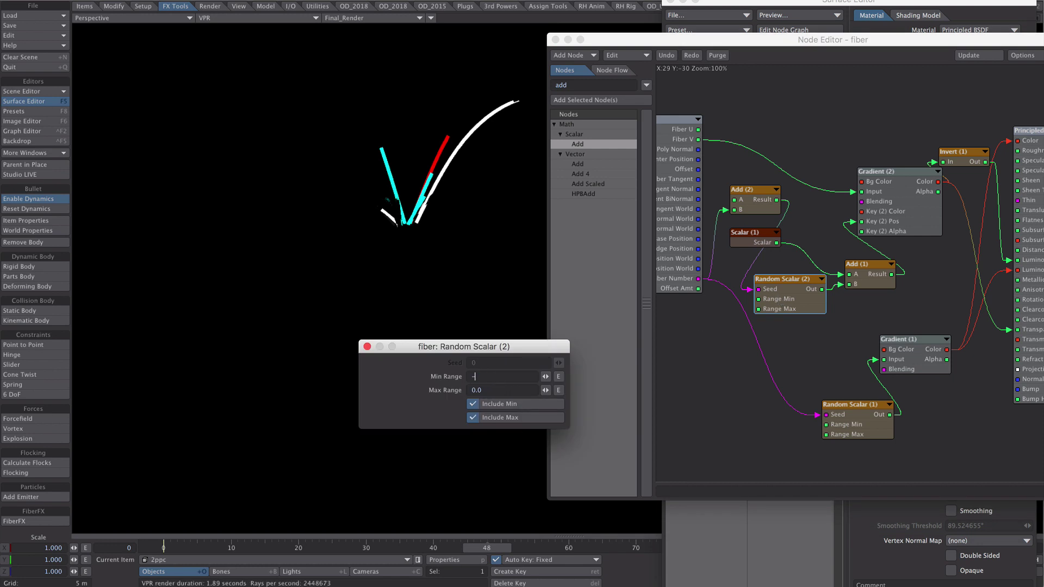
type("0.5")
key("Return")
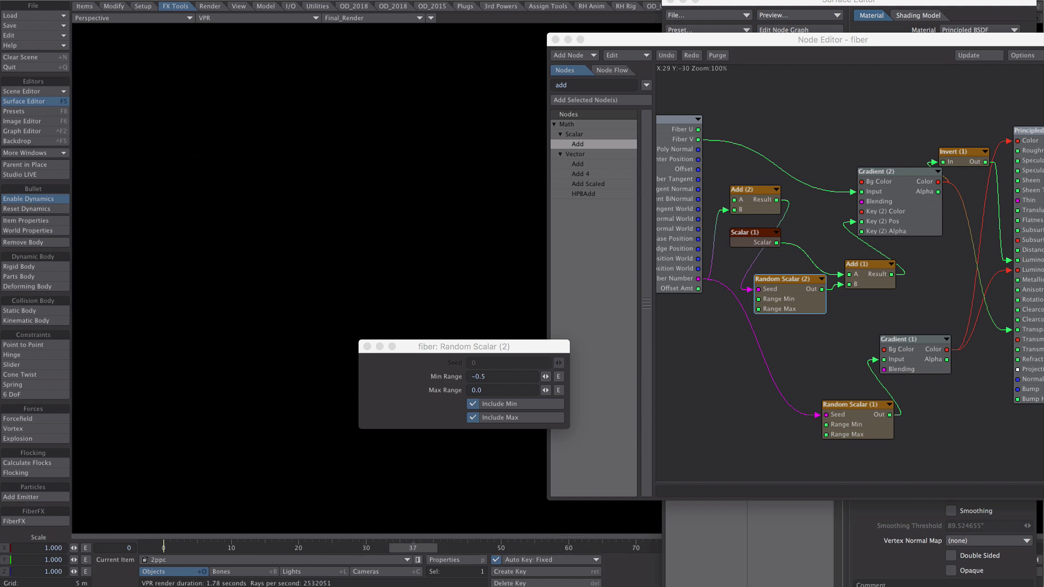
left_click(766, 244)
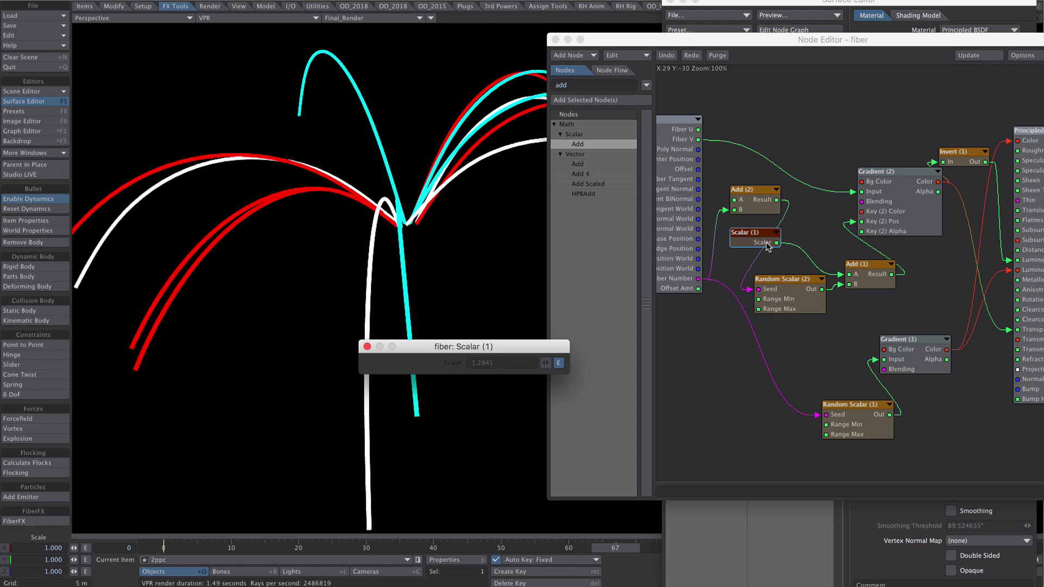
left_click(559, 363)
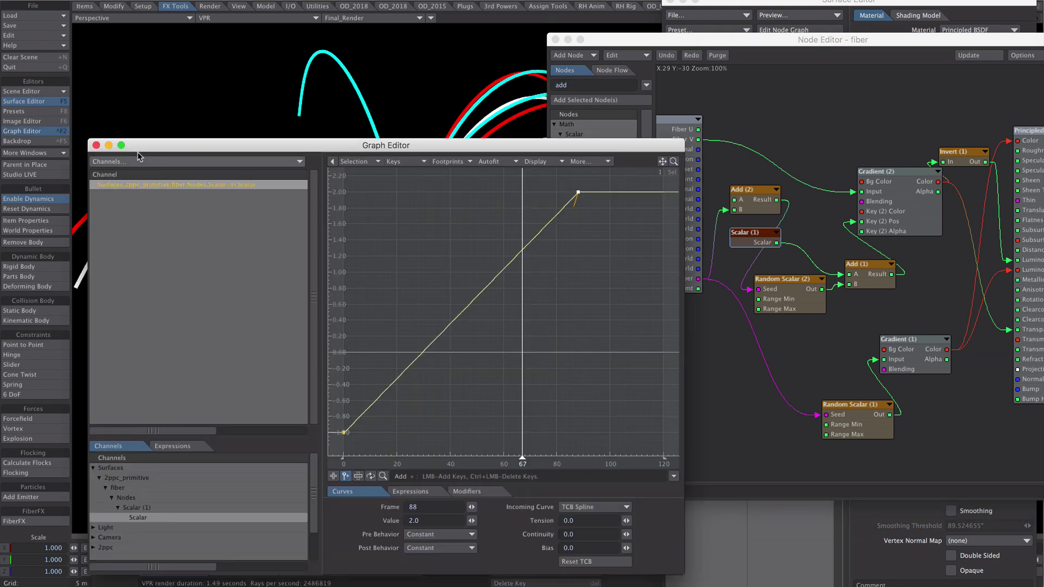
- Close the Graph Editor, check FiberInfoNode (1) and Random Scalar (1), then open Gradient (1)
left_click(97, 145)
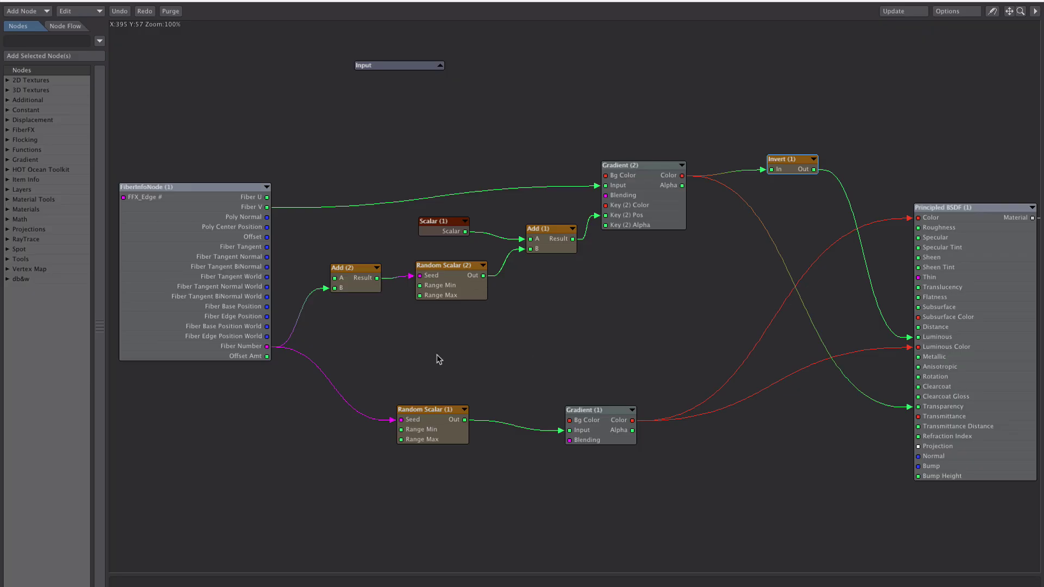
double_click(205, 252)
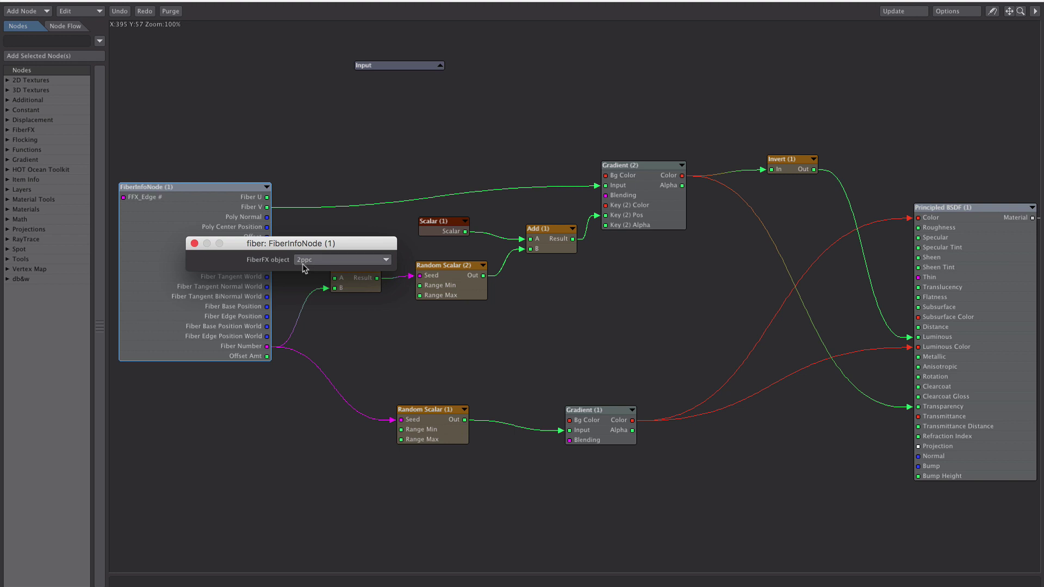
left_click(194, 244)
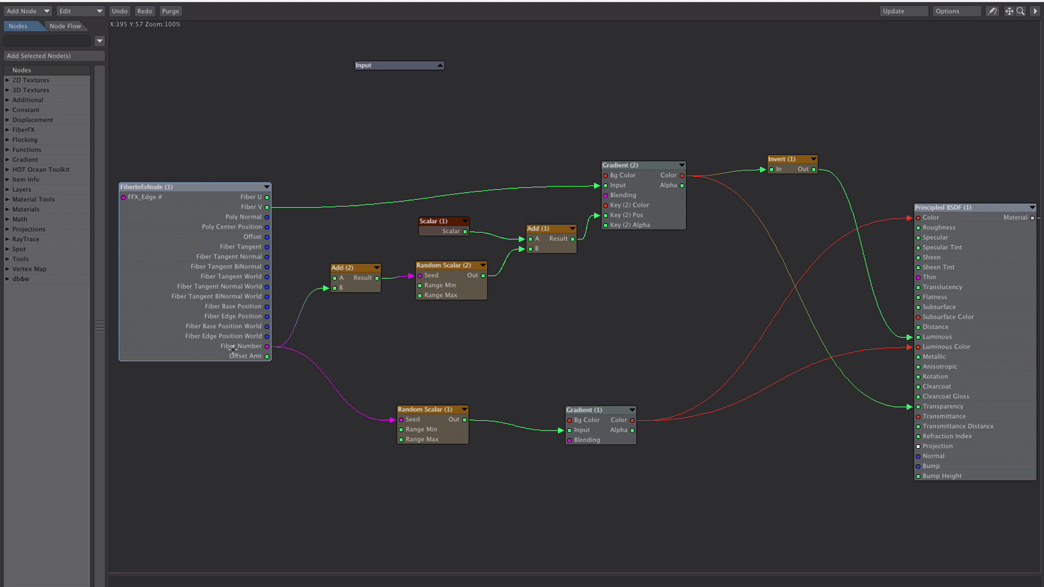
double_click(431, 432)
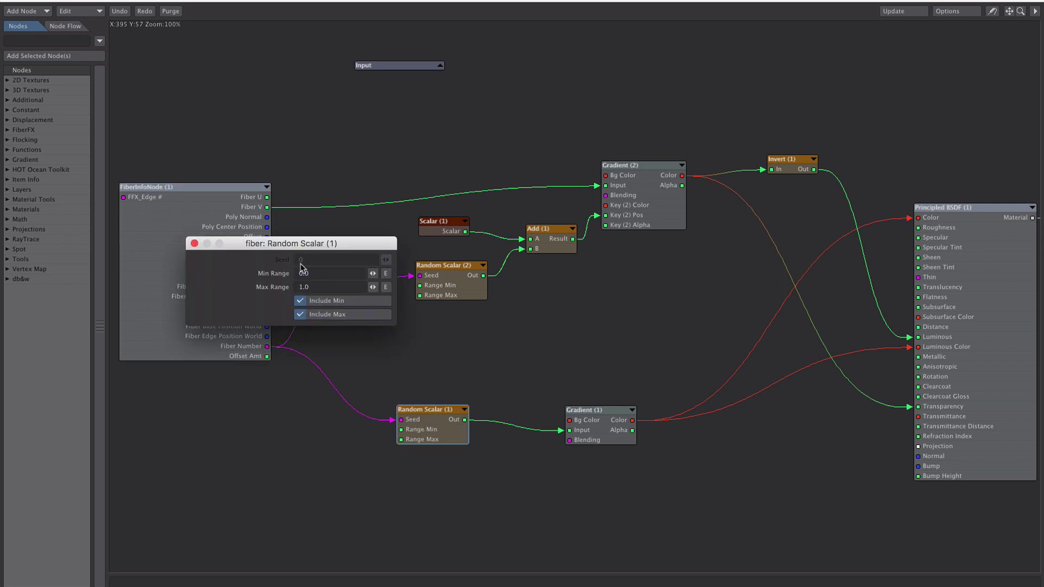
left_click(194, 243)
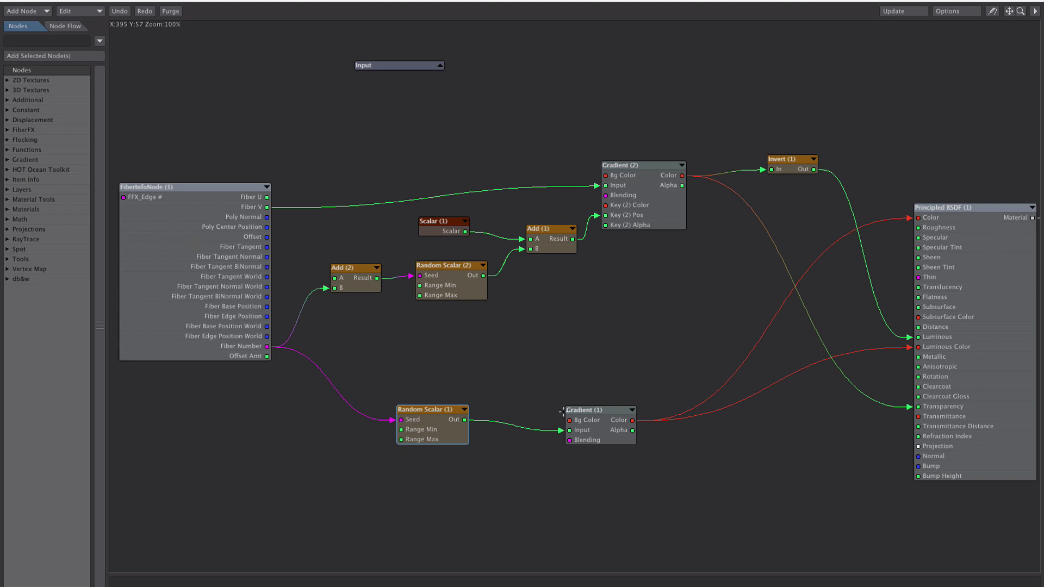
double_click(596, 430)
- Close the Gradient (1) settings, then review the Random Scalar (2) and Scalar (1) node values
left_click_drag(891, 182, 607, 76)
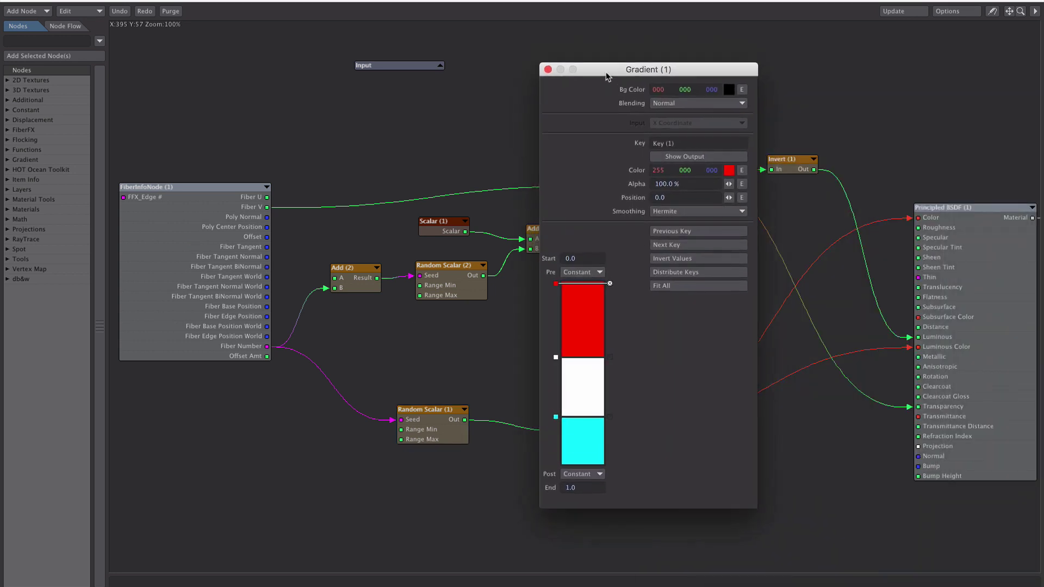
left_click(548, 69)
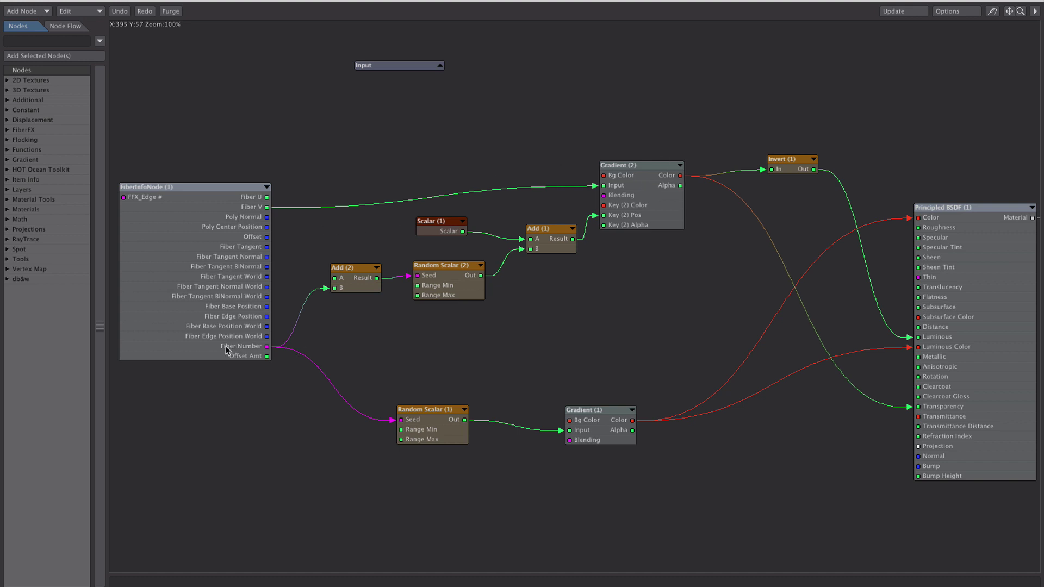
double_click(428, 279)
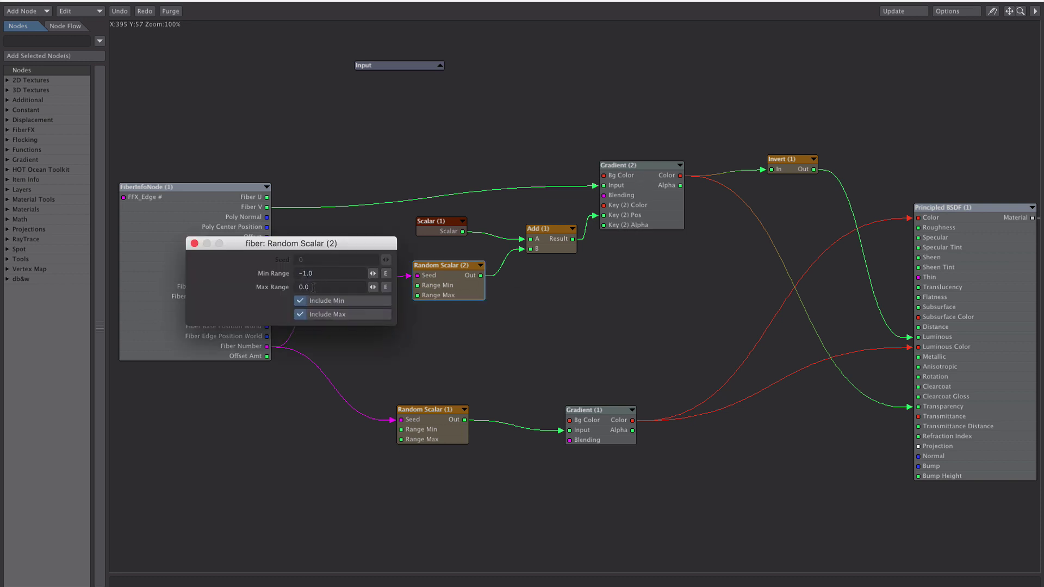
left_click(194, 243)
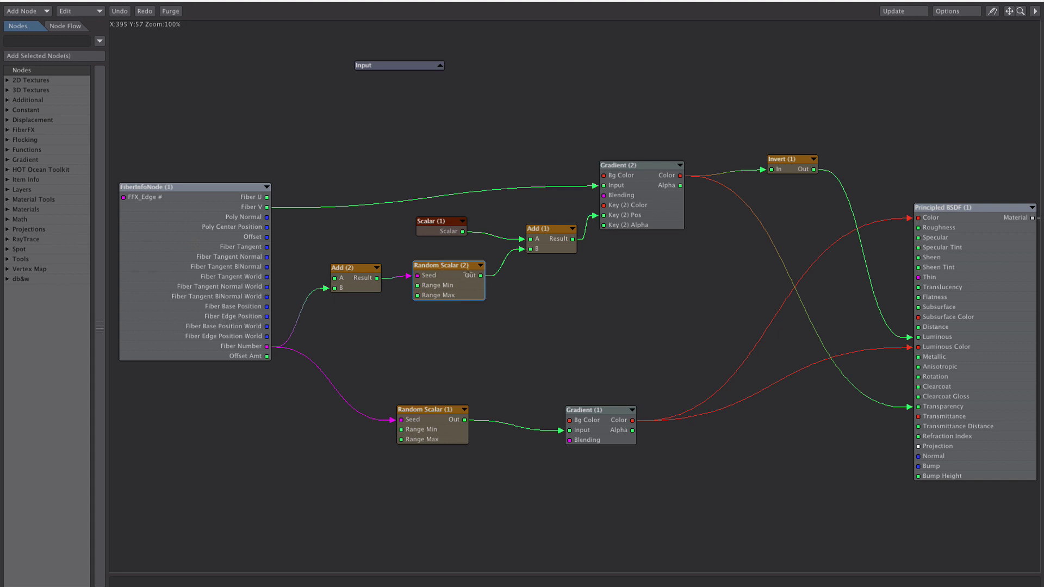
double_click(431, 228)
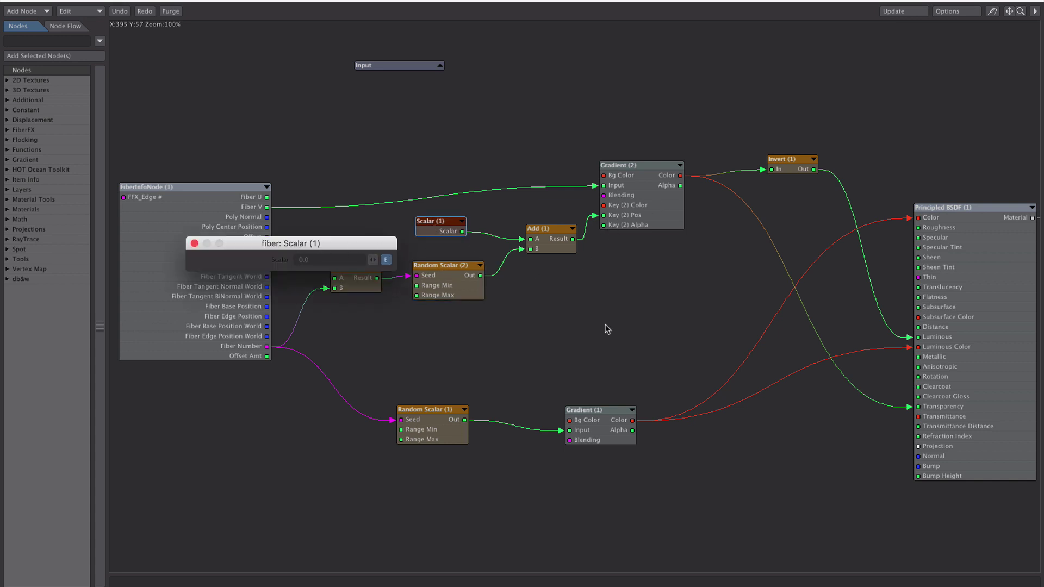
left_click(514, 383)
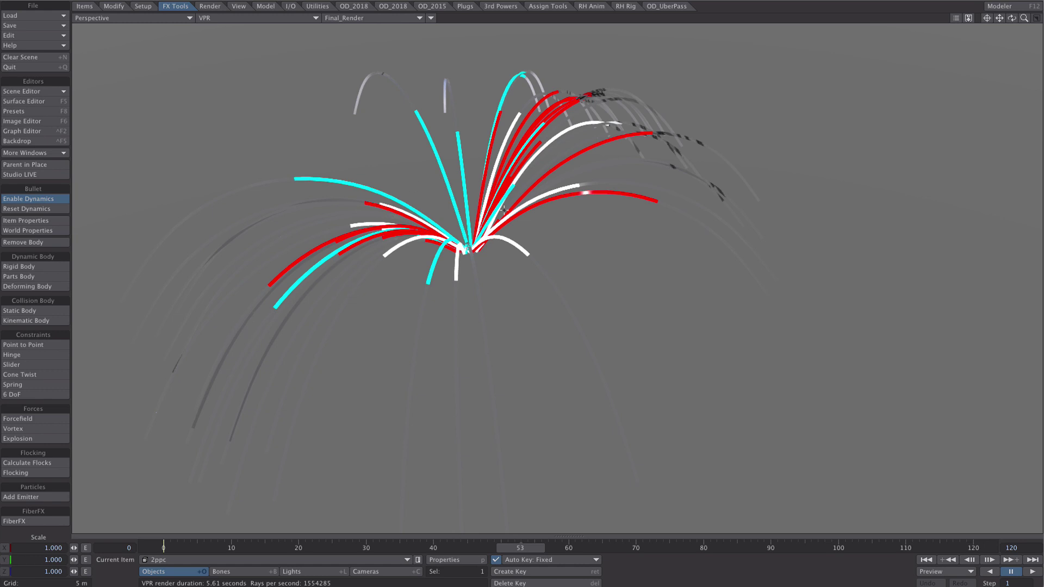
- In the Surface Editor, set the fiber surface's Transmittance colour to white (255 255 255)
key("F5")
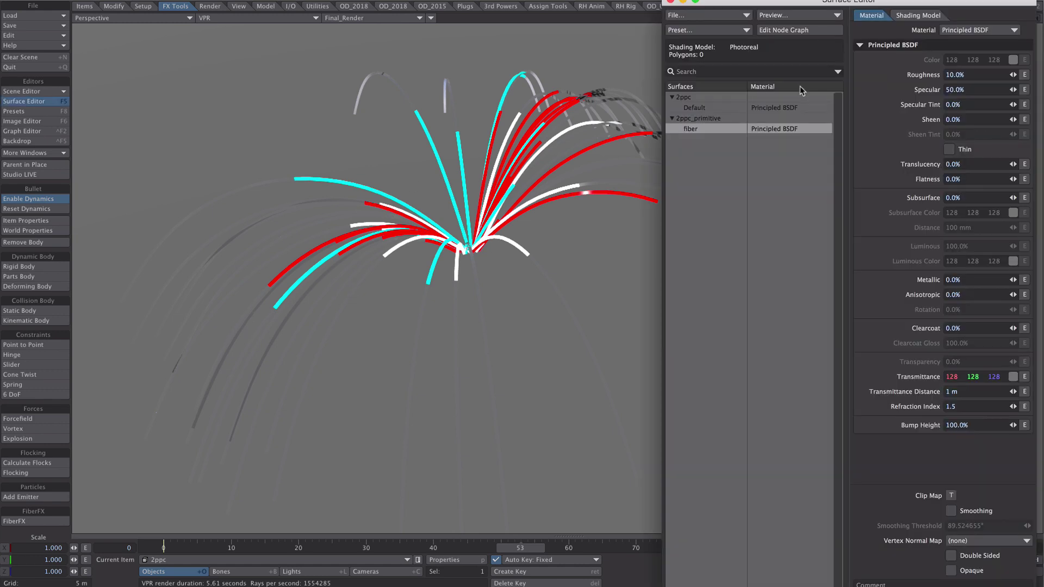
left_click_drag(866, 5, 764, 2)
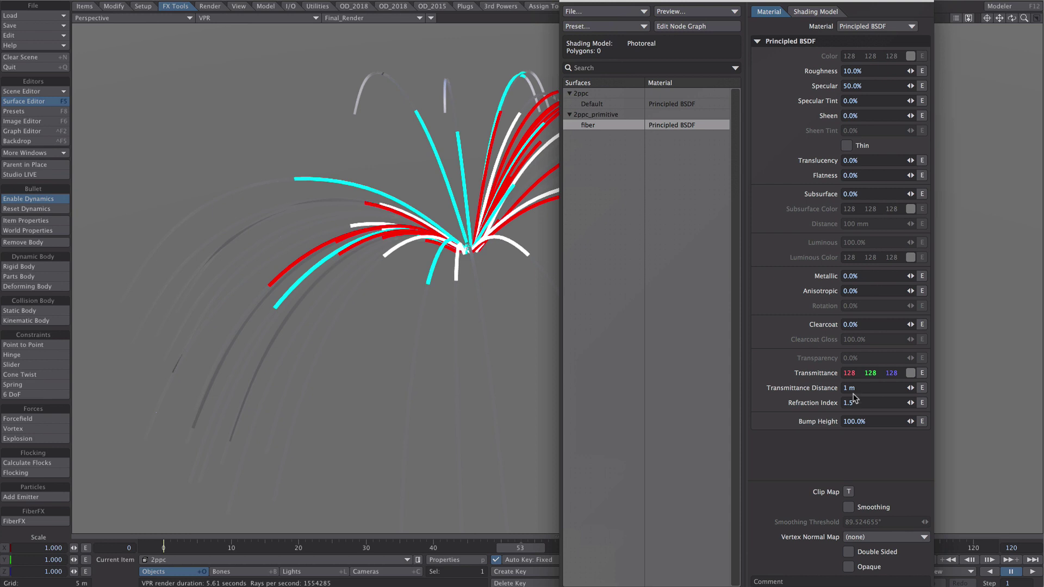
left_click(911, 374)
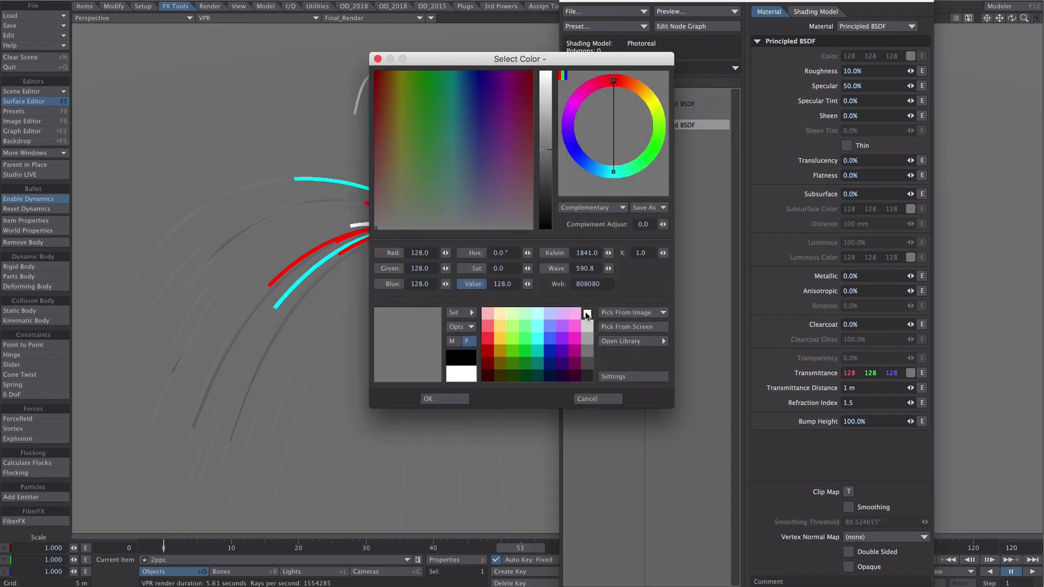
left_click(587, 314)
left_click(439, 399)
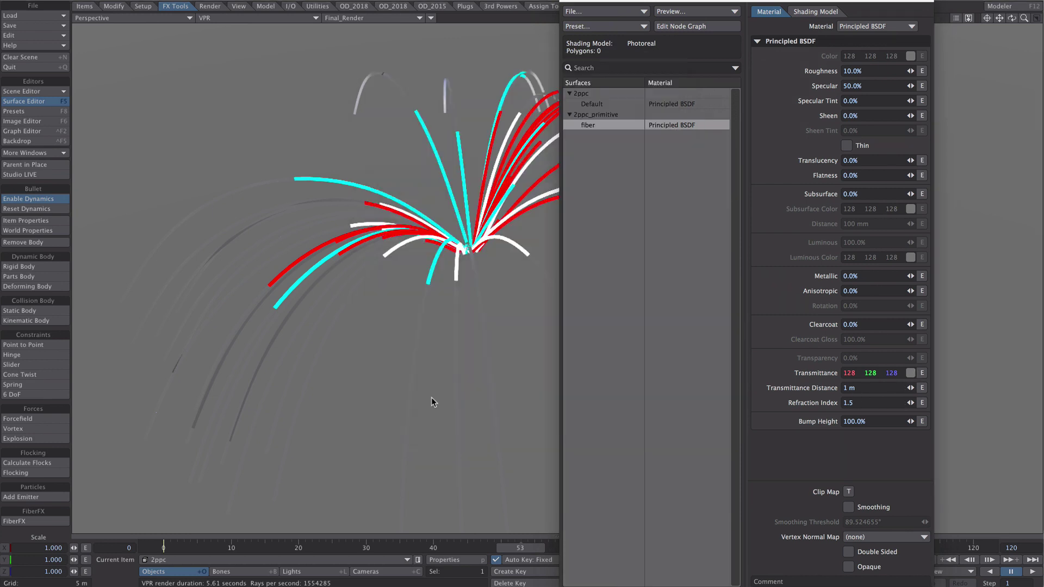
- Set the Refraction Index to 1.0 and close the Surface Editor
left_click(820, 405)
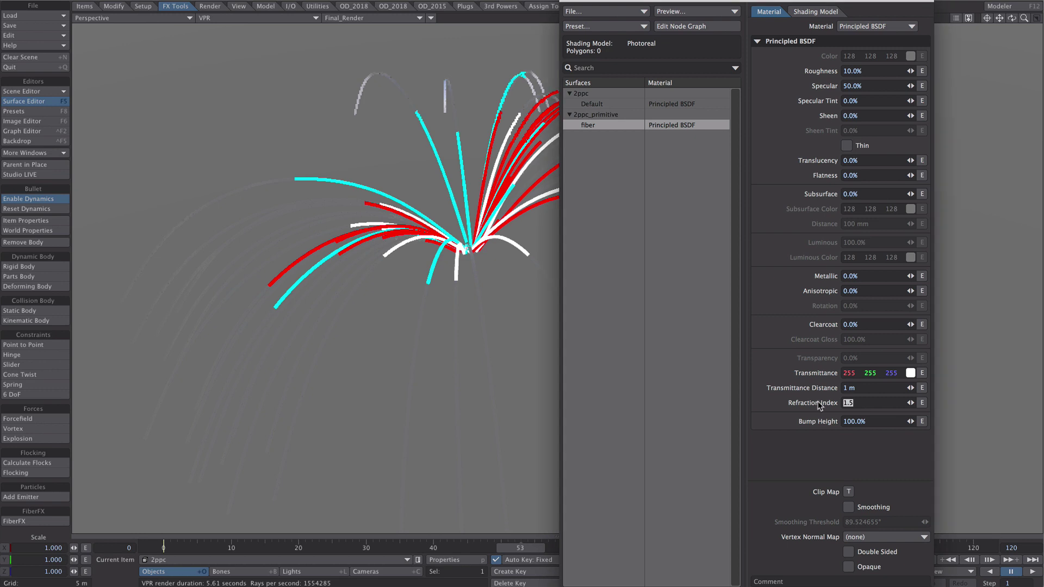
type("1")
key("Return")
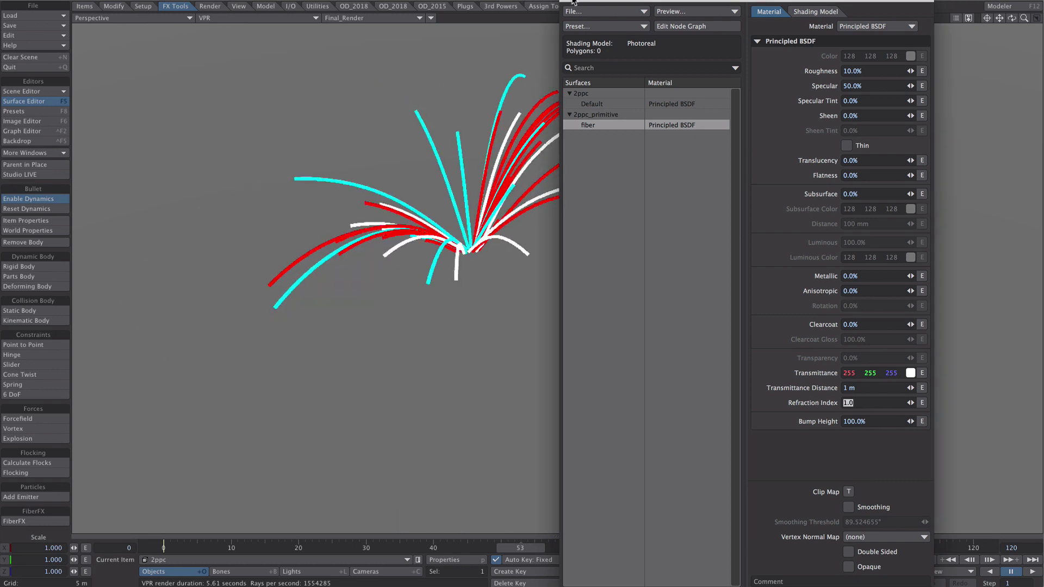
left_click(572, 2)
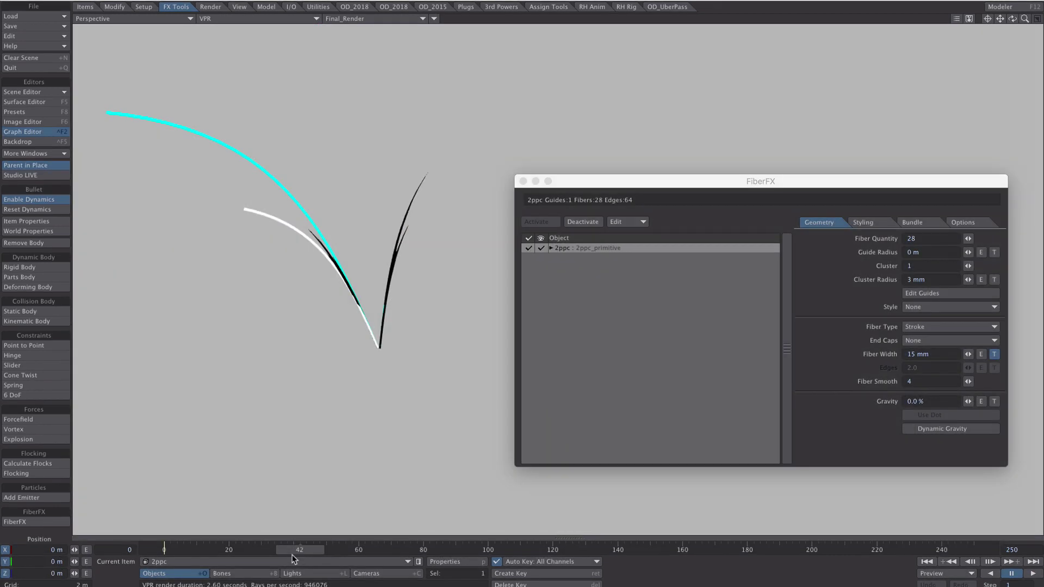
- Set the FiberFX Guide Radius to 0.2 m (200 mm) and scrub the timeline to check the spread fibers
left_click_drag(299, 555, 237, 551)
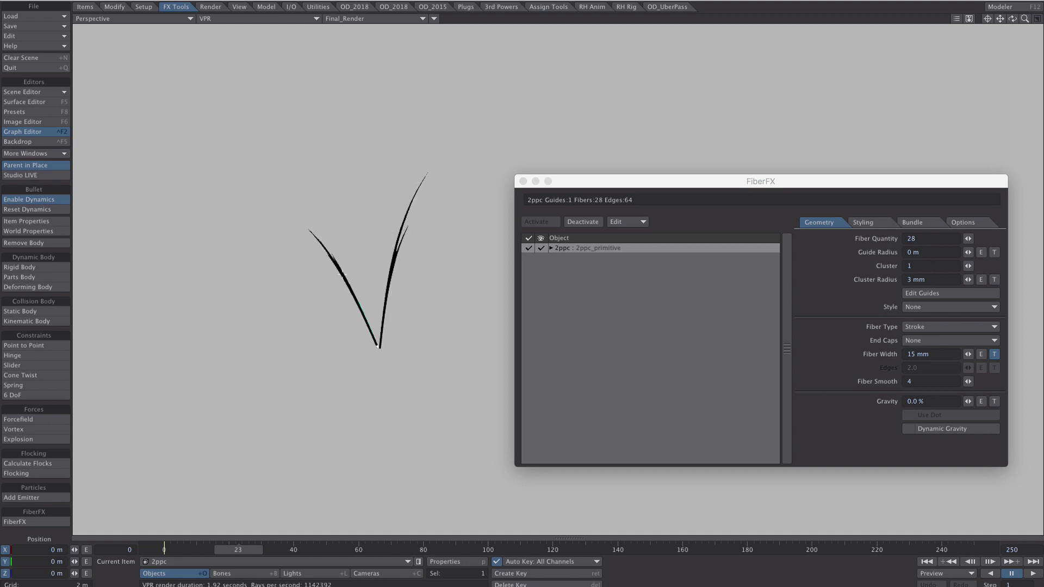
left_click(909, 266)
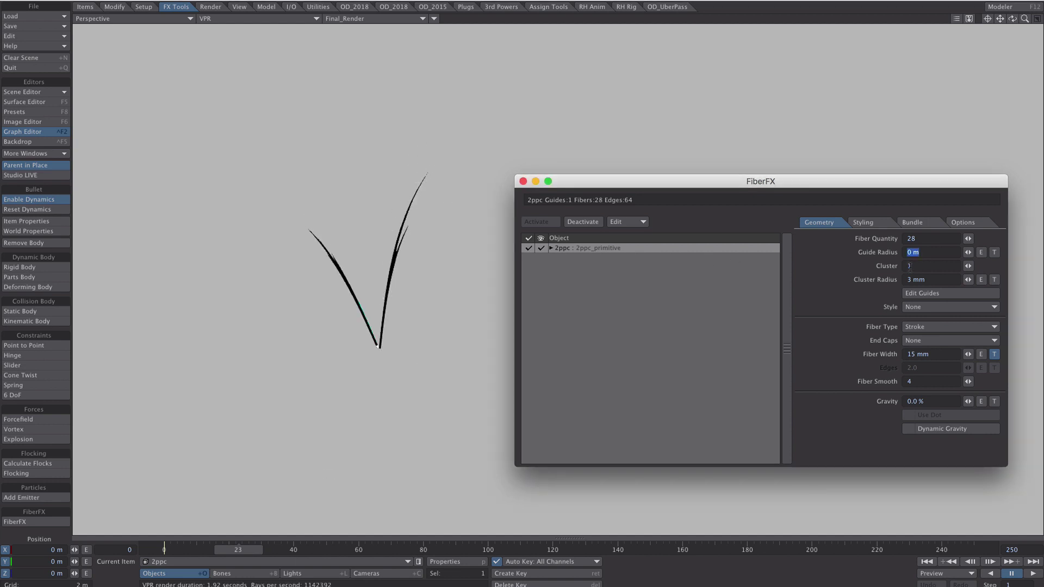
key("BackSpace")
type(".02")
key("Tab")
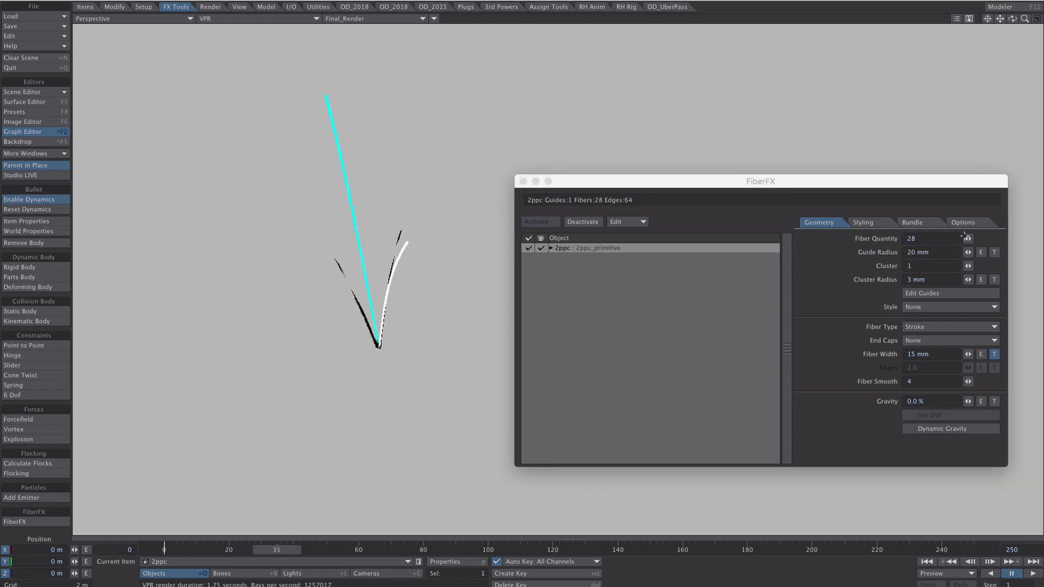
left_click(950, 252)
type(".2")
key("Tab")
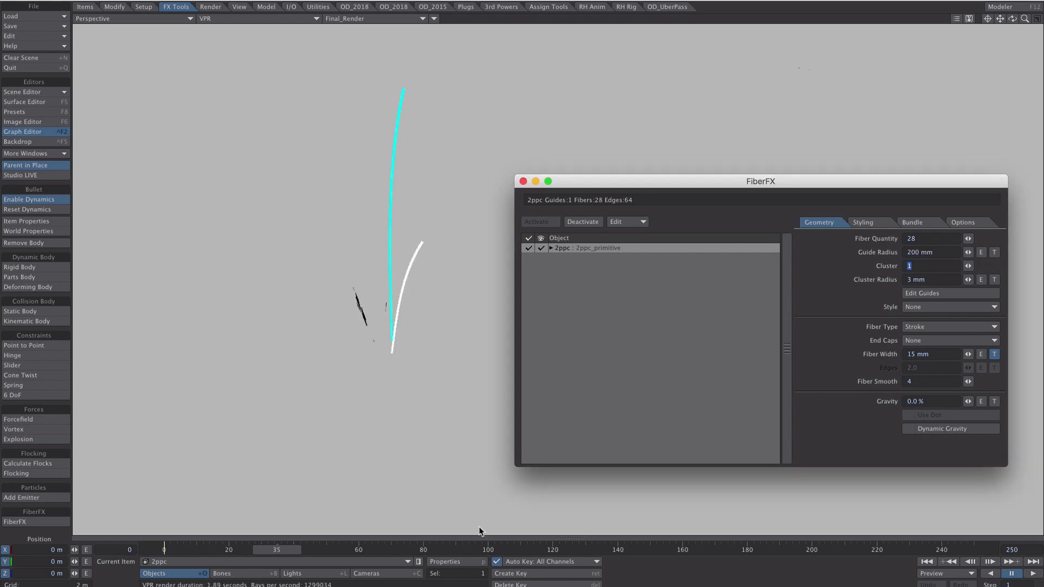
left_click_drag(285, 548, 367, 550)
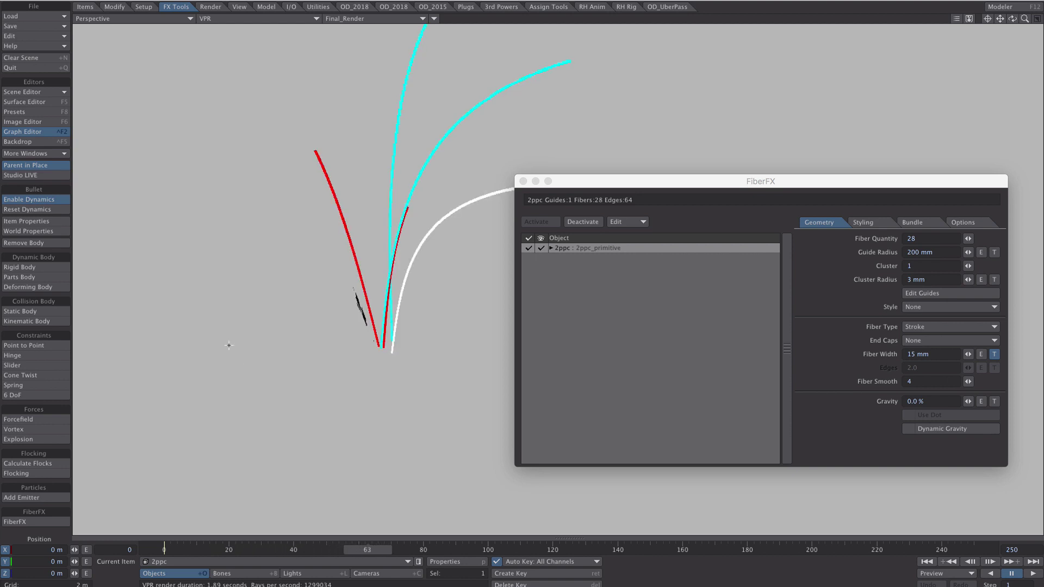
- Briefly check the 2ppc object properties, then bring up Render Properties with Ctrl+F8
key("p")
key("y")
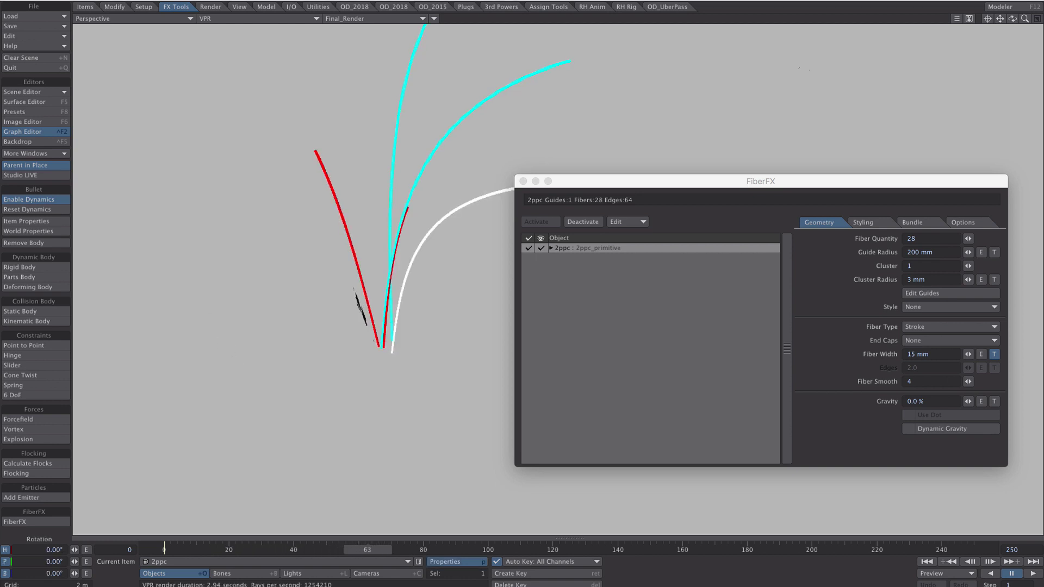
key("p")
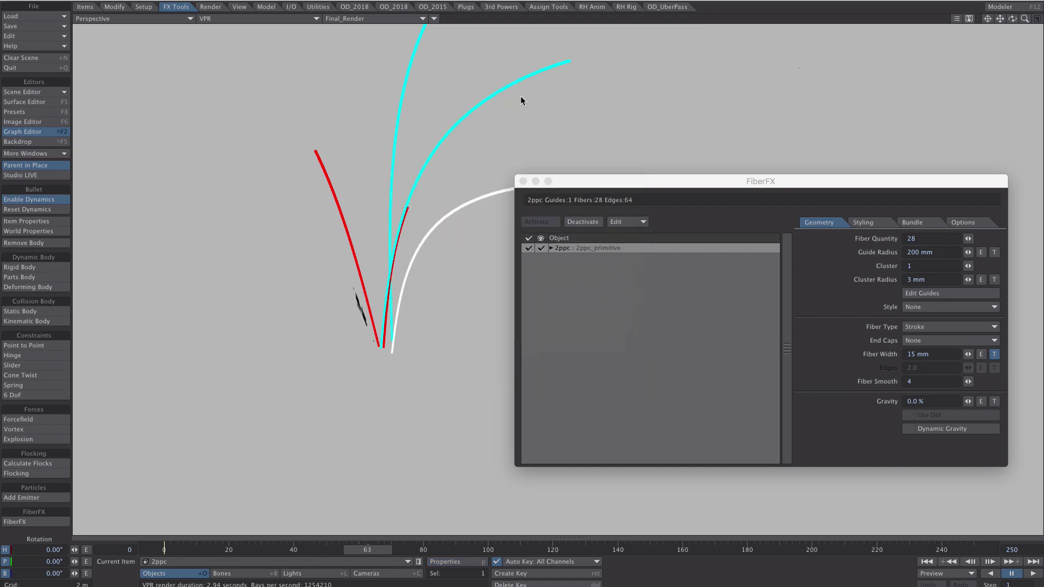
key("ctrl+F8")
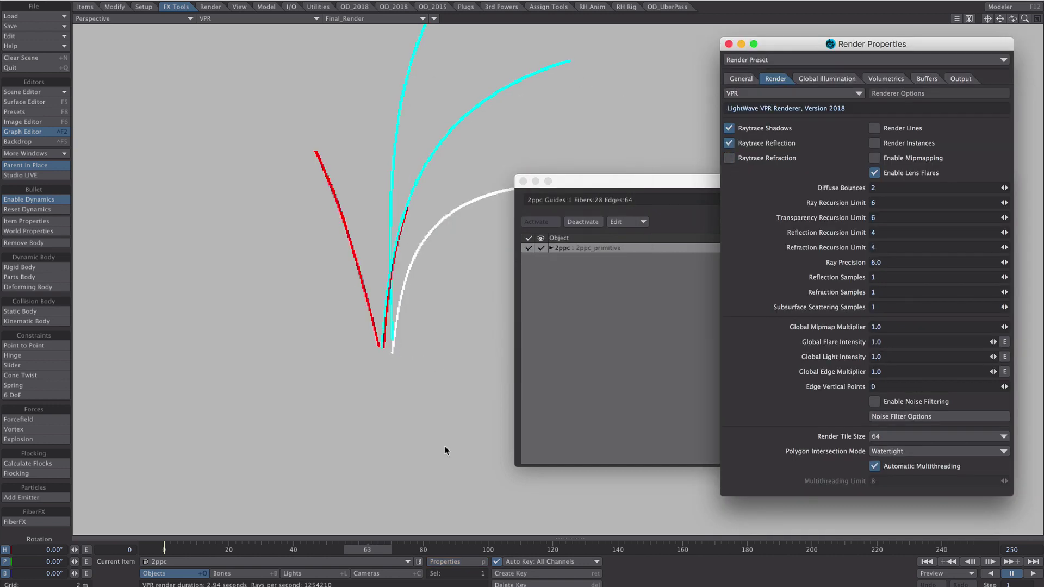
- Enable Raytrace Refraction, close Render Properties, and scrub frames to check the fibers
left_click_drag(395, 550, 478, 550)
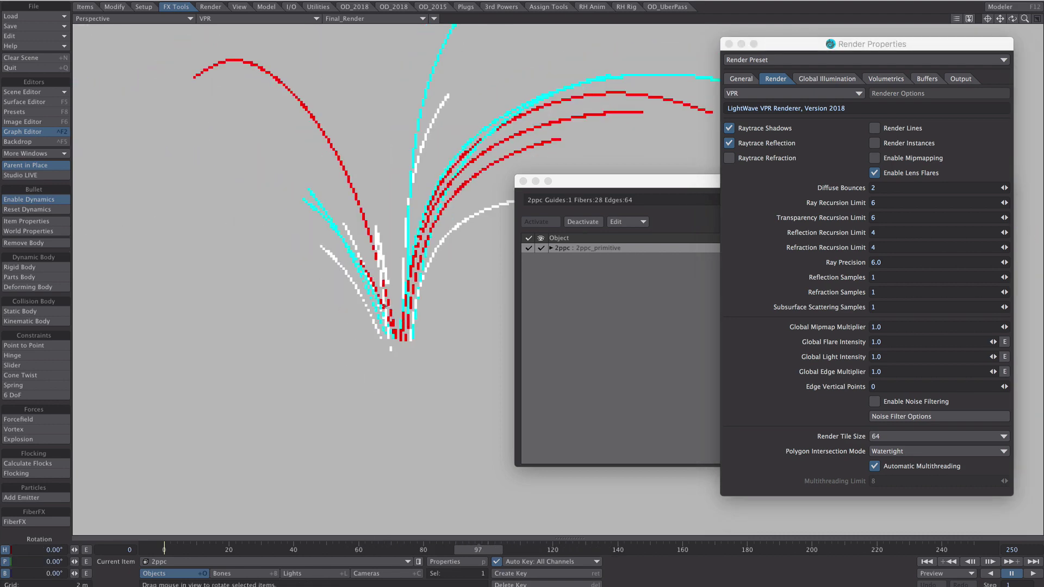
left_click(730, 158)
left_click(728, 43)
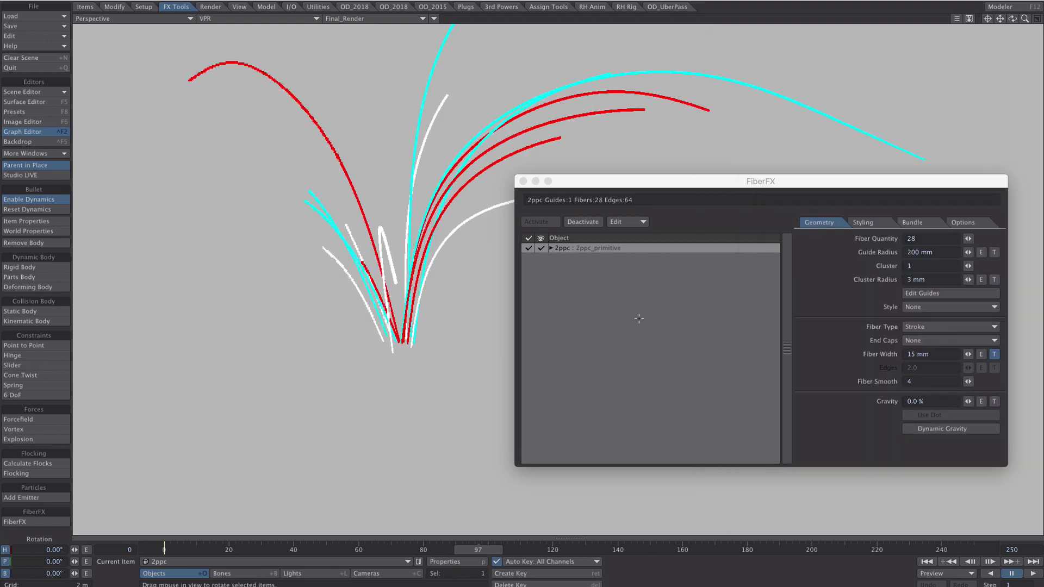
left_click_drag(381, 550, 281, 551)
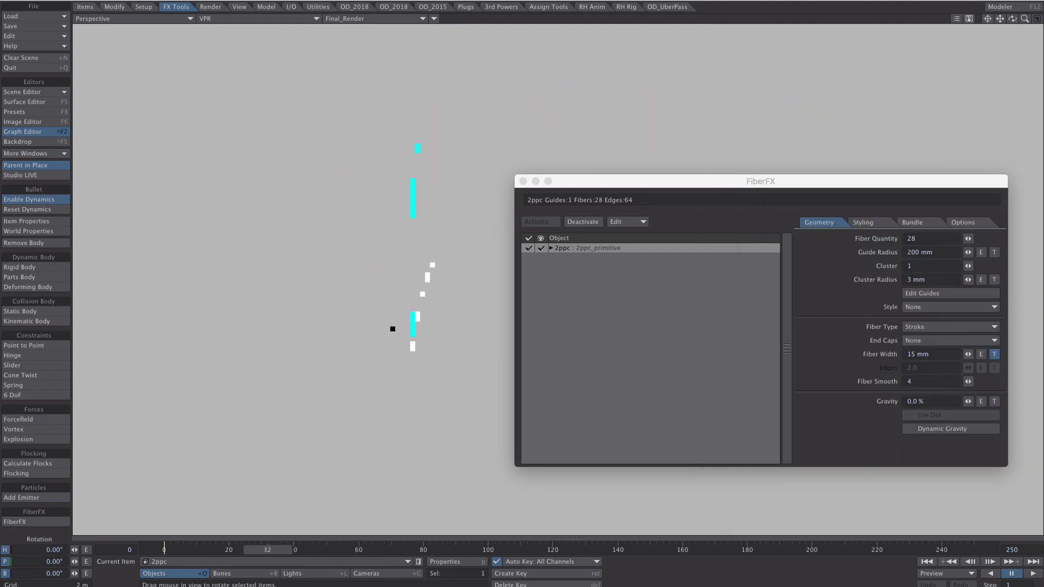